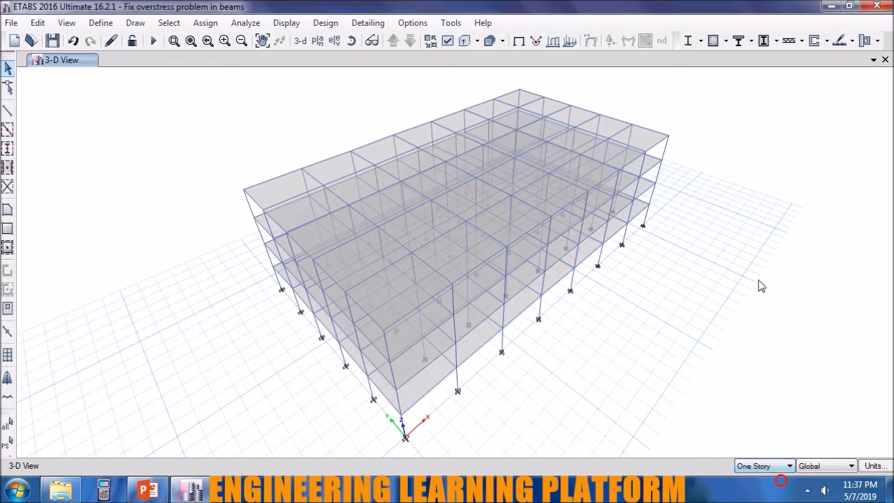
Review the defined load patterns and the UBC 97 seismic parameters of the EX load pattern.
{"action": "middle_click_drag", "start_coordinate": [690, 358], "coordinate": [638, 281], "text": "shift"}
{"action": "middle_click_drag", "start_coordinate": [535, 330], "coordinate": [685, 377], "text": "shift"}
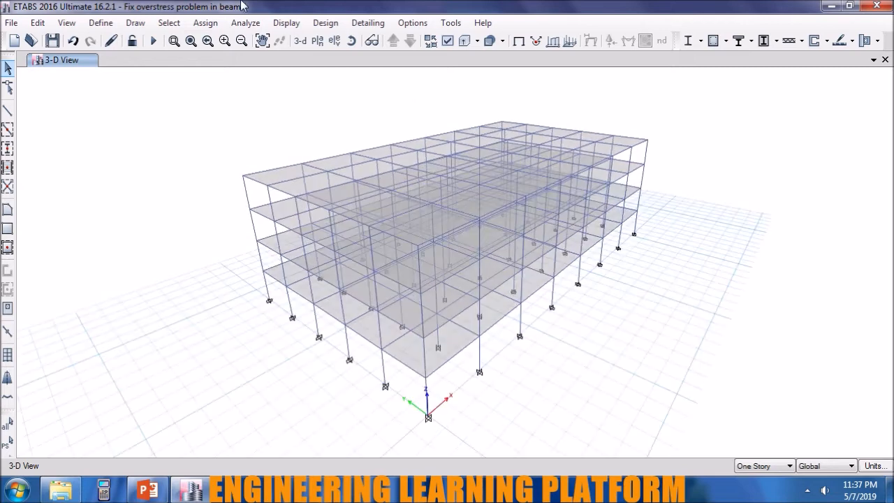
{"action": "left_click", "coordinate": [101, 22]}
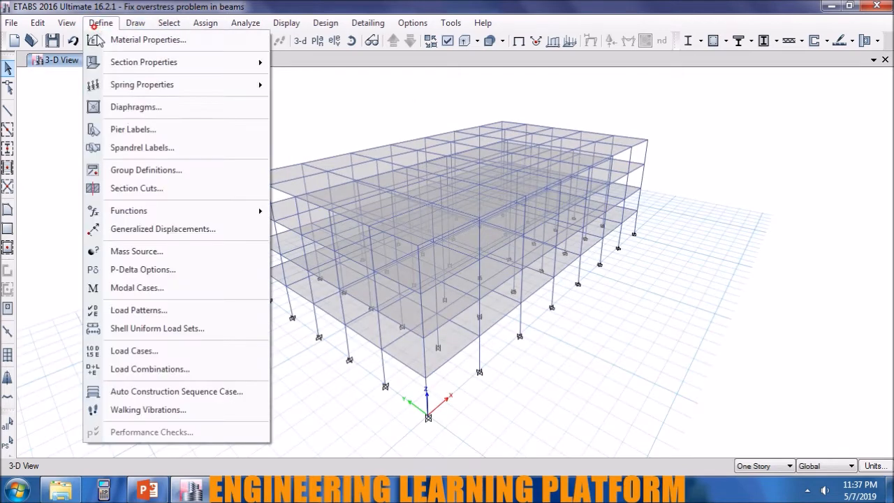
{"action": "left_click", "coordinate": [148, 309]}
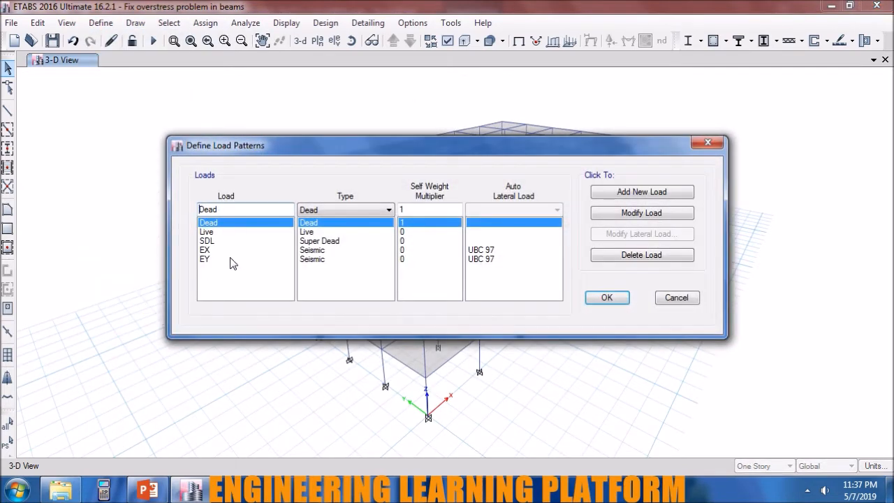
{"action": "left_click", "coordinate": [227, 249]}
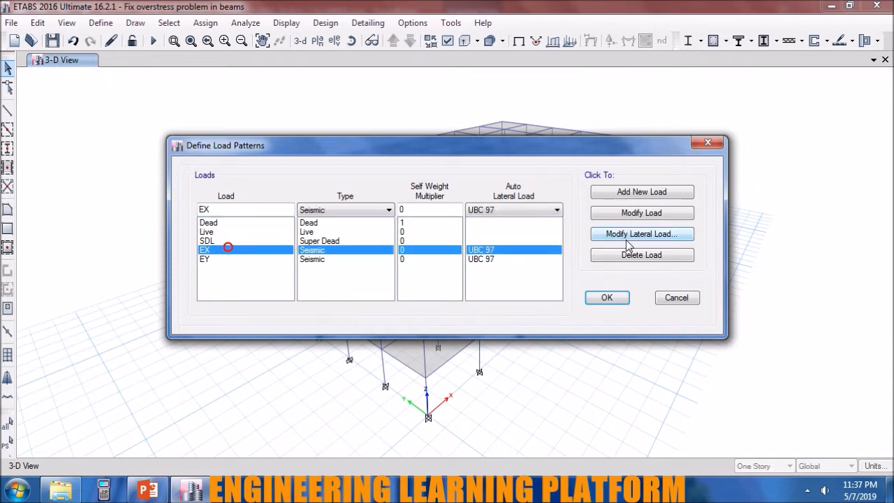
{"action": "left_click", "coordinate": [628, 236]}
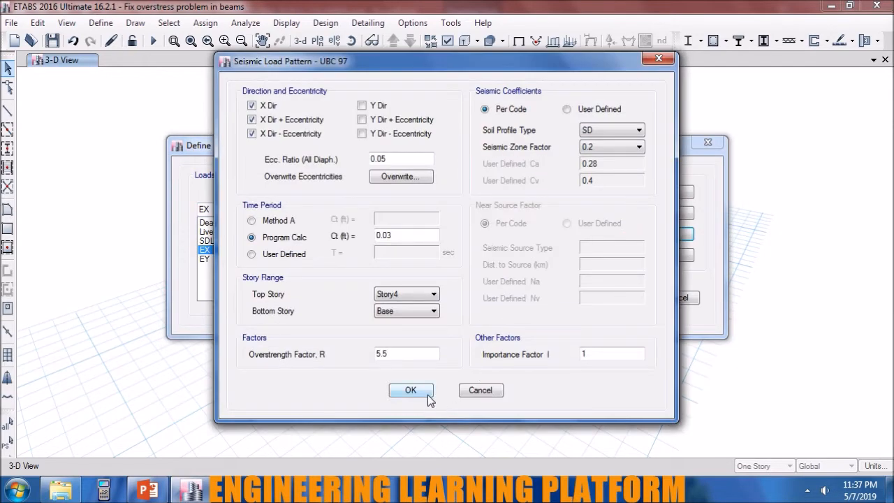
{"action": "left_click", "coordinate": [411, 390]}
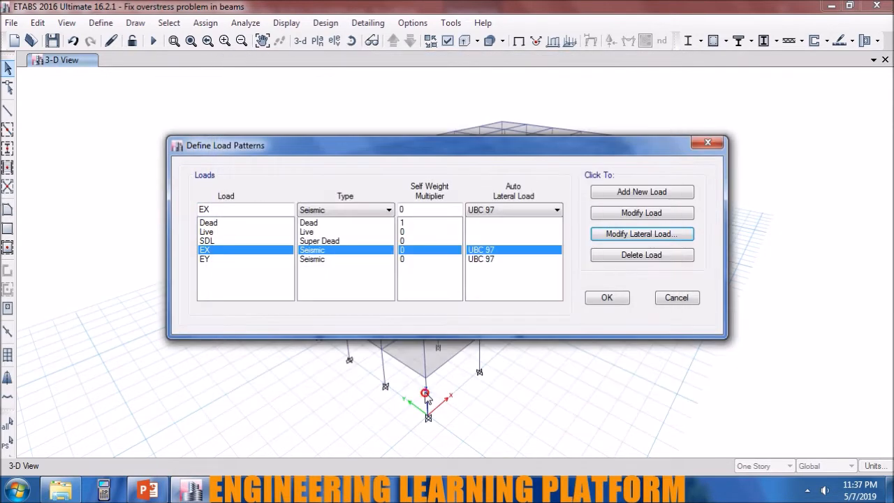
{"action": "left_click", "coordinate": [601, 298]}
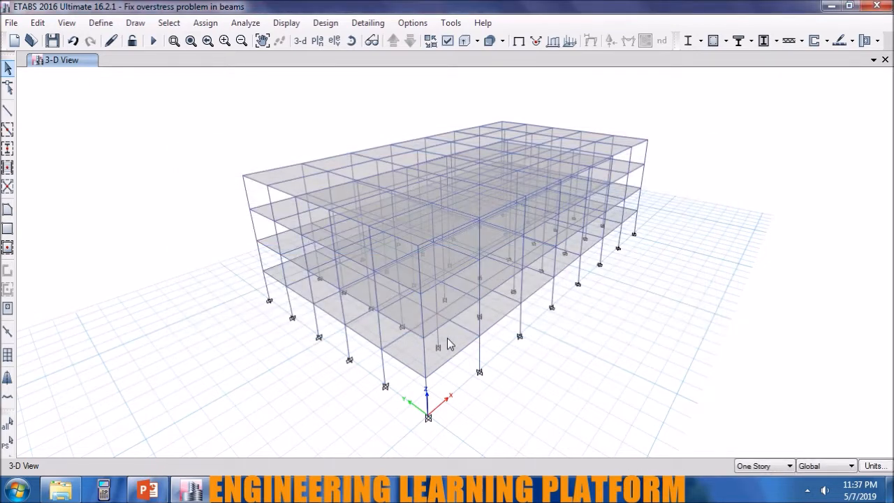
Inspect the assignments and applied loads of the Story1 corner slab panel nearest the origin.
{"action": "left_click", "coordinate": [448, 341]}
{"action": "right_click", "coordinate": [447, 341]}
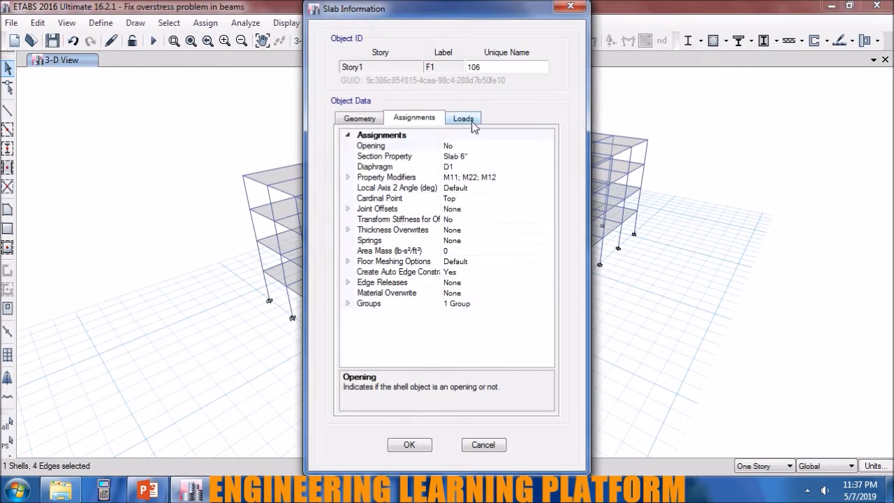
{"action": "left_click", "coordinate": [473, 123]}
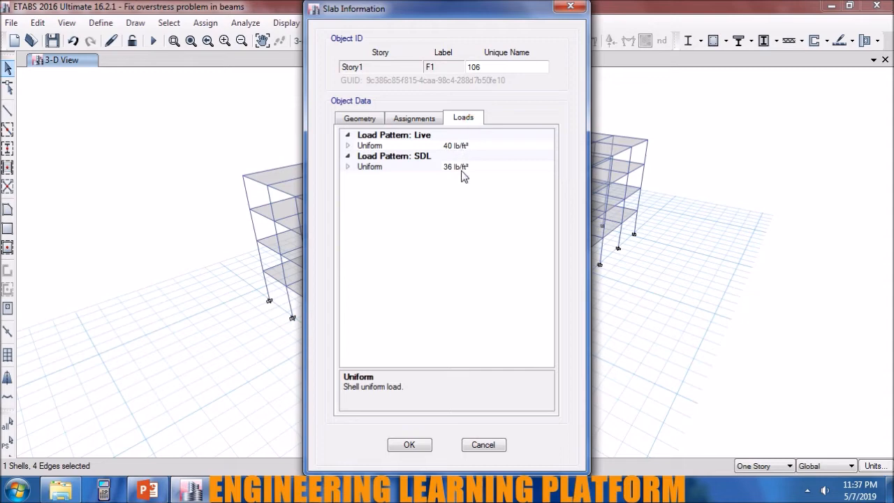
{"action": "left_click", "coordinate": [423, 449]}
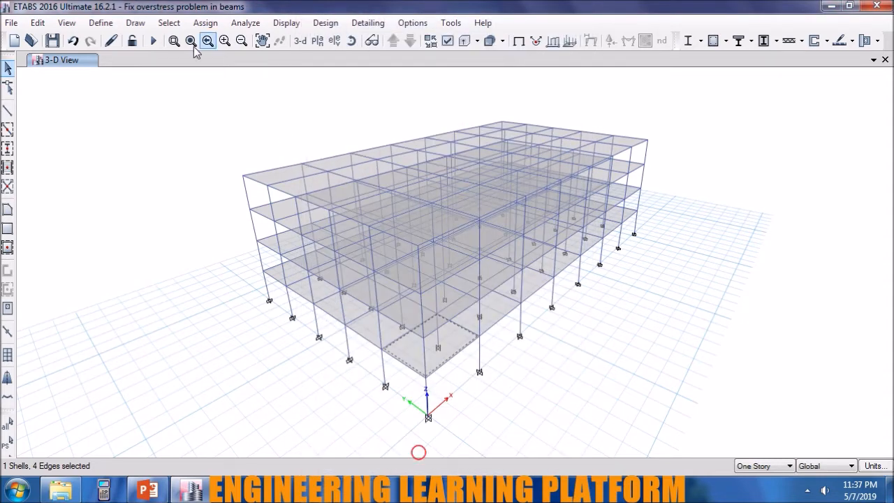
Review the list of frame section properties defined for the beams and columns.
{"action": "left_click", "coordinate": [100, 22]}
{"action": "mouse_move", "coordinate": [111, 65]}
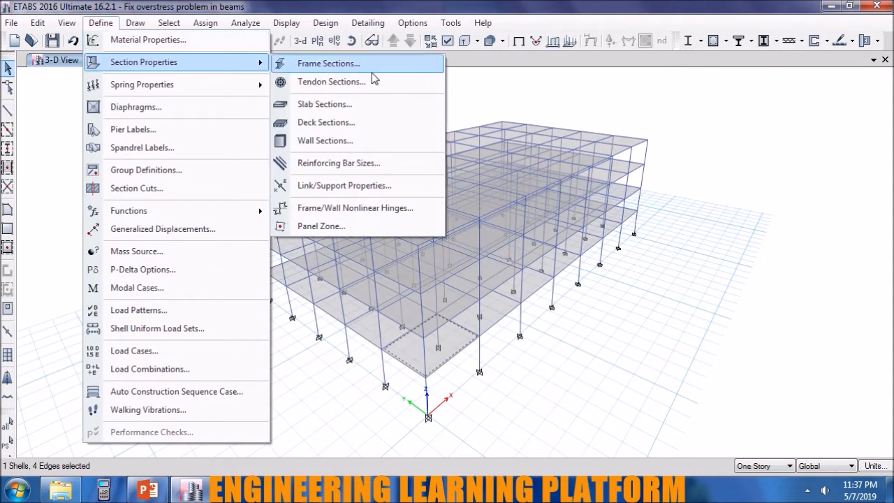
{"action": "left_click", "coordinate": [349, 62]}
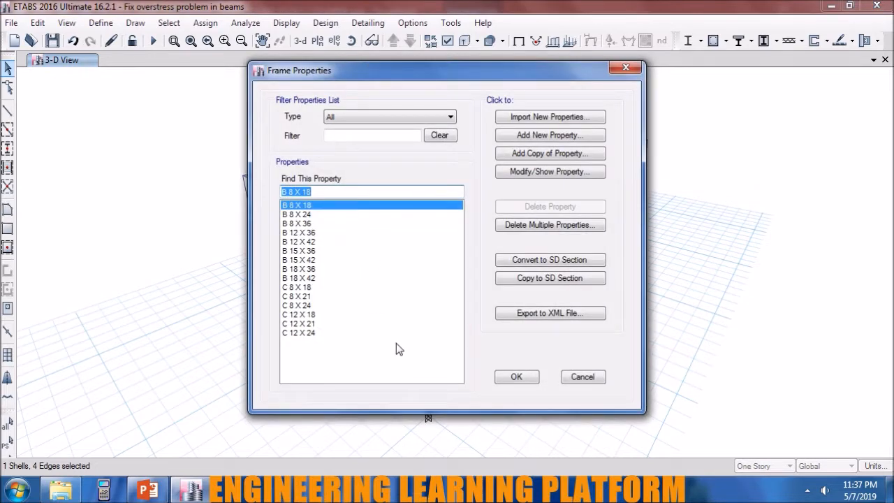
{"action": "left_click", "coordinate": [516, 378]}
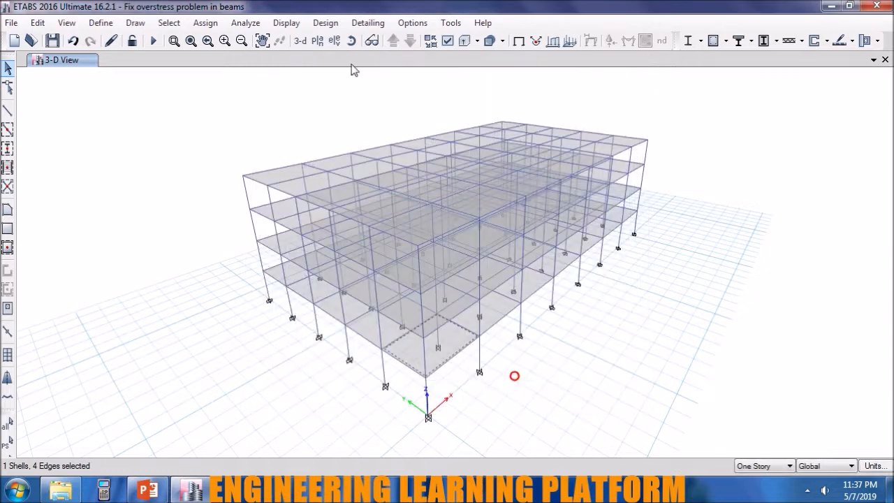
Review the load combinations, checking the load cases and scale factors of DCon2 and DCon9.
{"action": "left_click", "coordinate": [100, 22]}
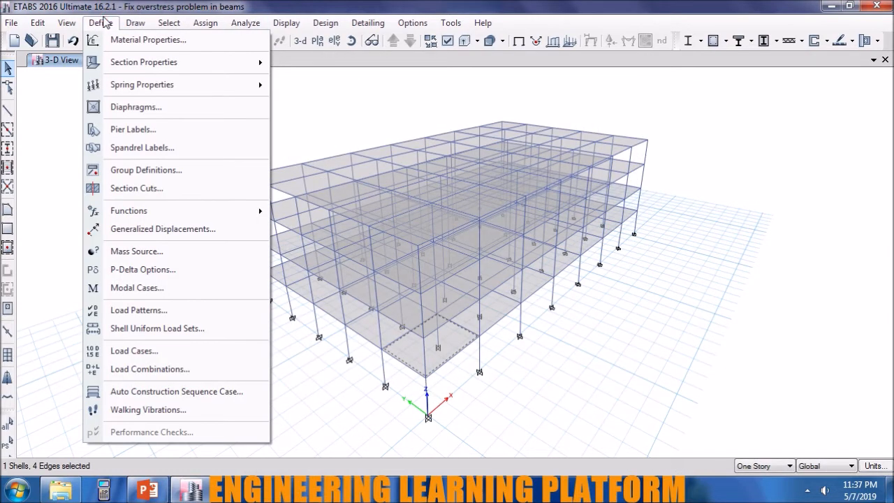
{"action": "left_click", "coordinate": [154, 367]}
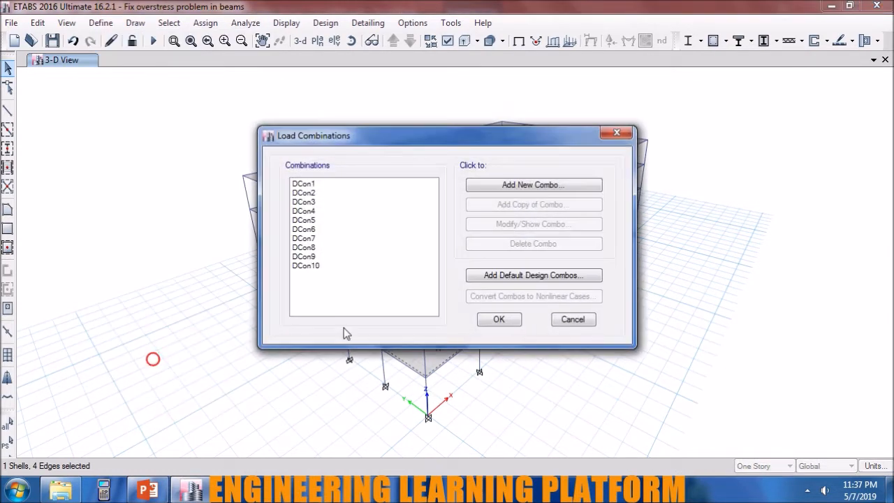
{"action": "left_click", "coordinate": [508, 326]}
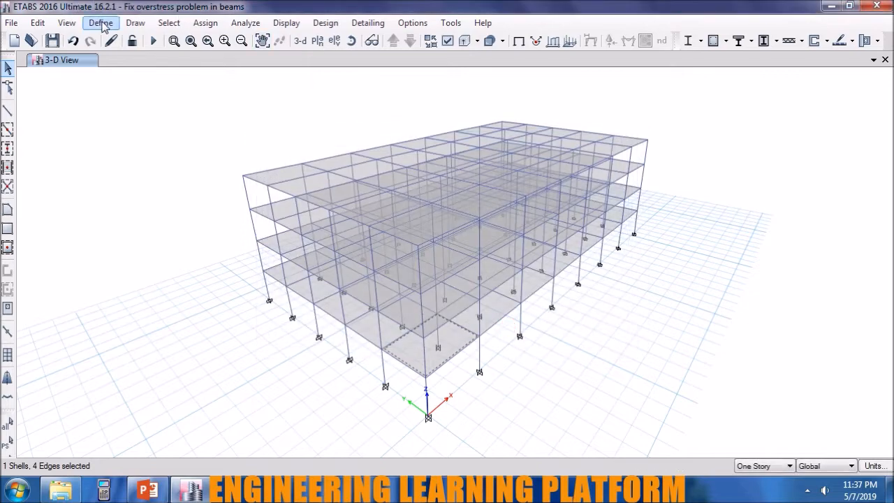
{"action": "left_click", "coordinate": [101, 23]}
{"action": "left_click", "coordinate": [150, 371]}
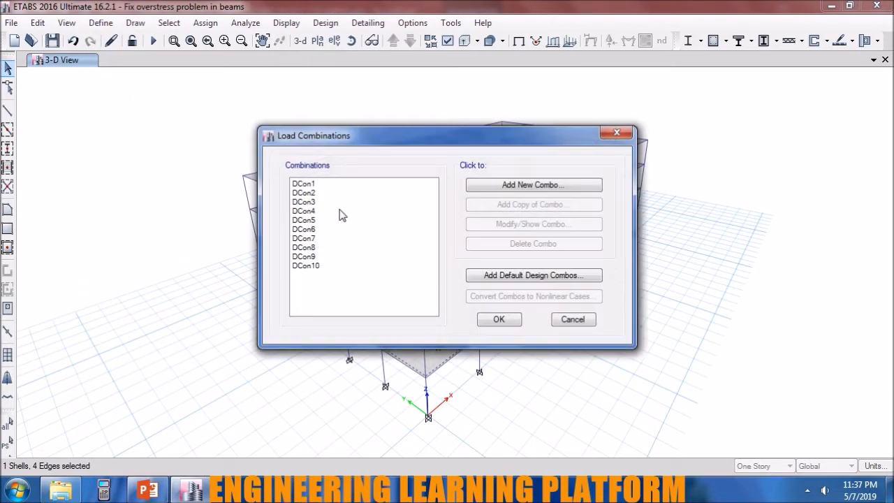
{"action": "double_click", "coordinate": [332, 193]}
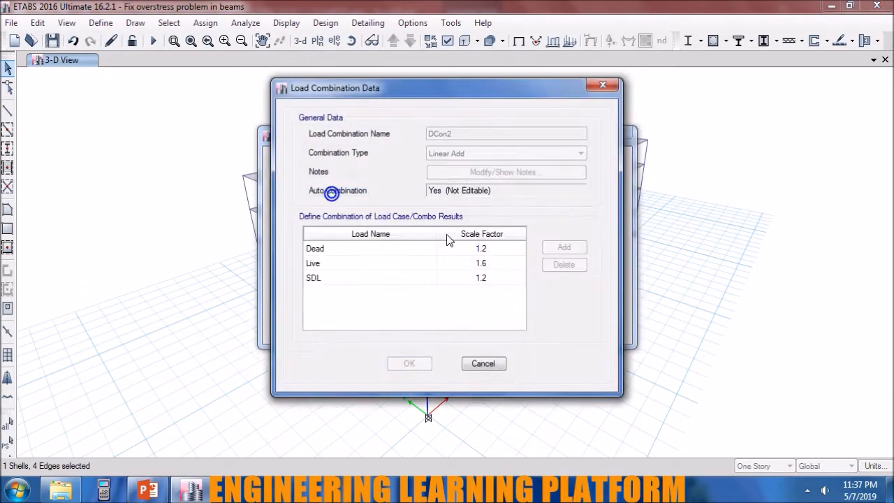
{"action": "left_click", "coordinate": [482, 363]}
{"action": "double_click", "coordinate": [410, 255]}
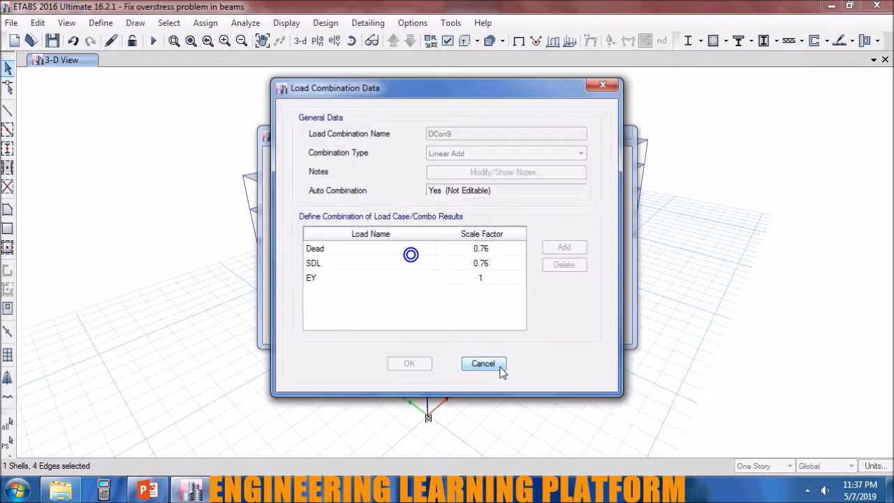
{"action": "left_click", "coordinate": [500, 367]}
{"action": "left_click", "coordinate": [510, 323]}
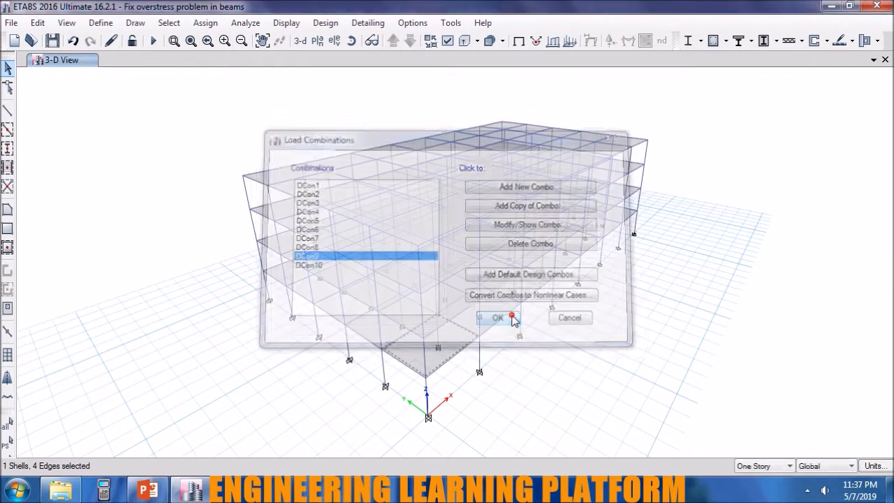
Review the concrete frame design preferences, including the design code and seismic design category.
{"action": "left_click", "coordinate": [325, 22]}
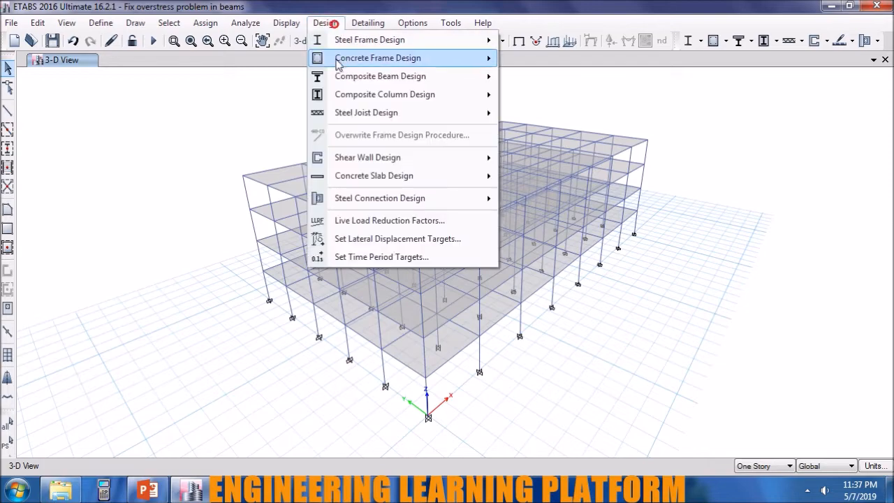
{"action": "mouse_move", "coordinate": [339, 59]}
{"action": "left_click", "coordinate": [552, 60]}
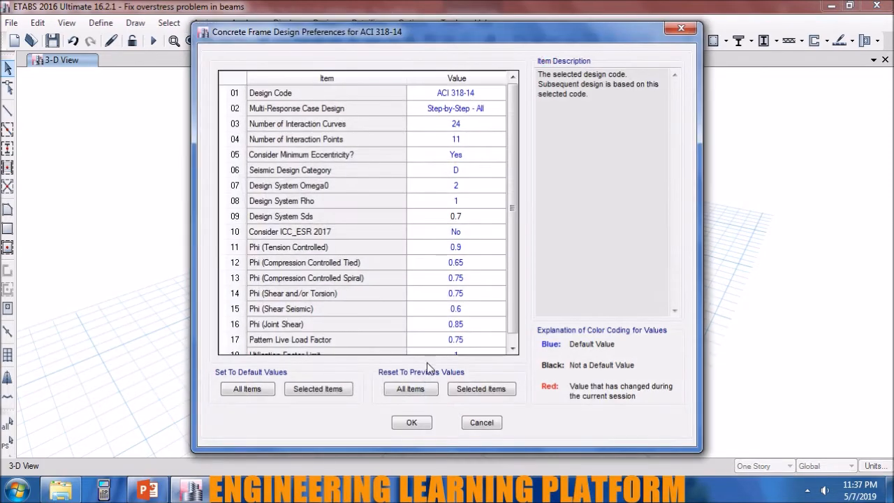
{"action": "left_click", "coordinate": [411, 422]}
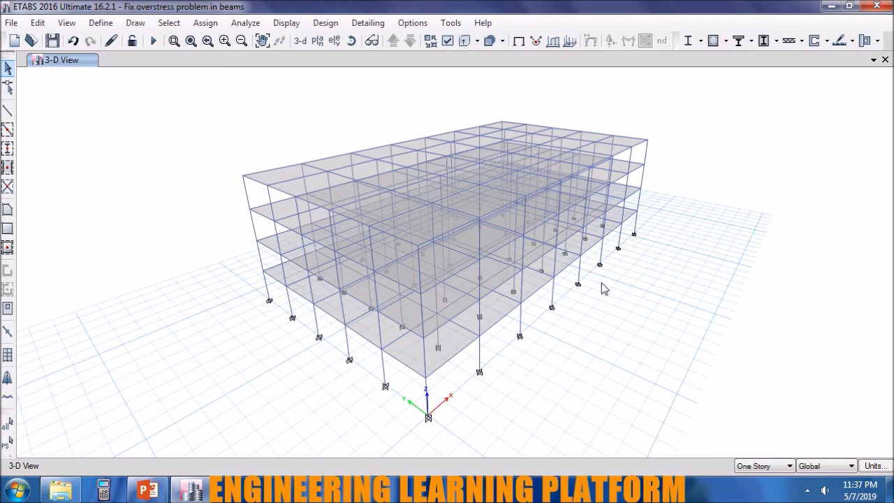
Select the whole model and assign diaphragm D1 to all floor shells.
{"action": "key", "text": "ctrl+a"}
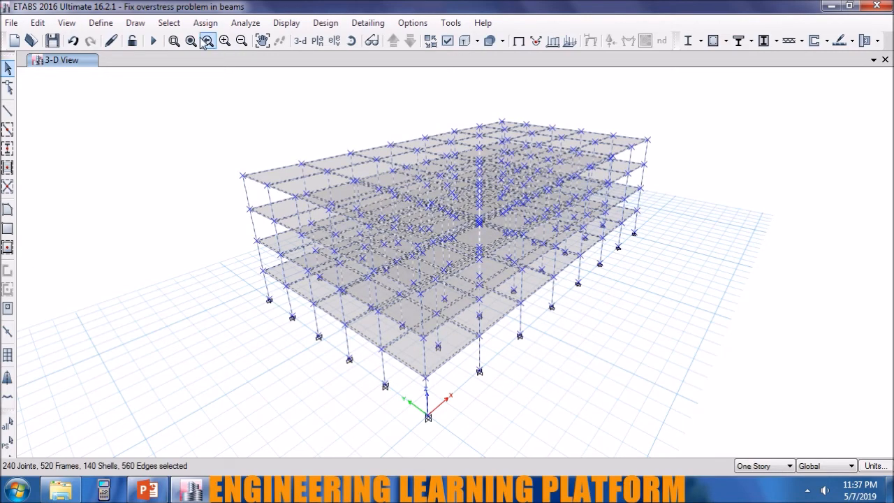
{"action": "left_click", "coordinate": [205, 22]}
{"action": "mouse_move", "coordinate": [224, 83]}
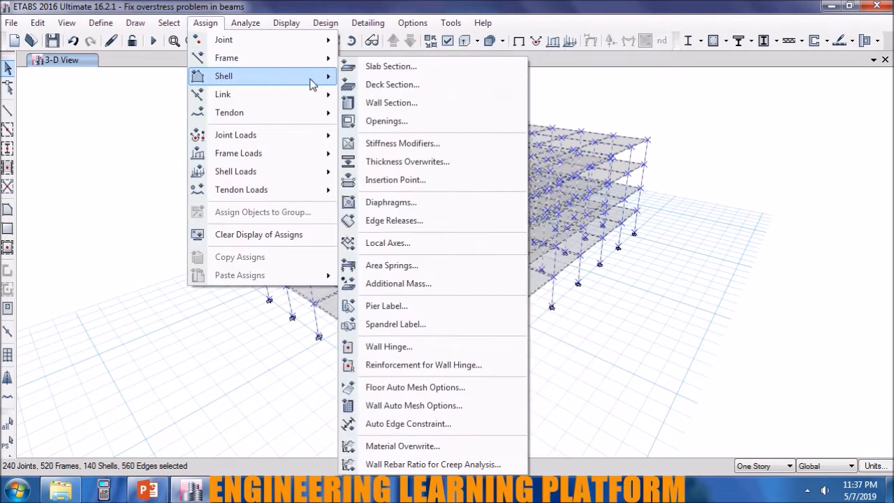
{"action": "left_click", "coordinate": [410, 203]}
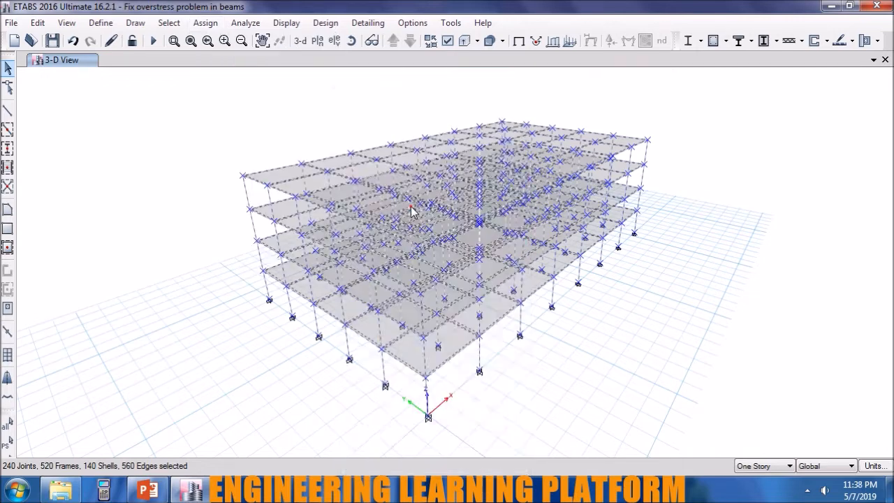
{"action": "left_click", "coordinate": [442, 148]}
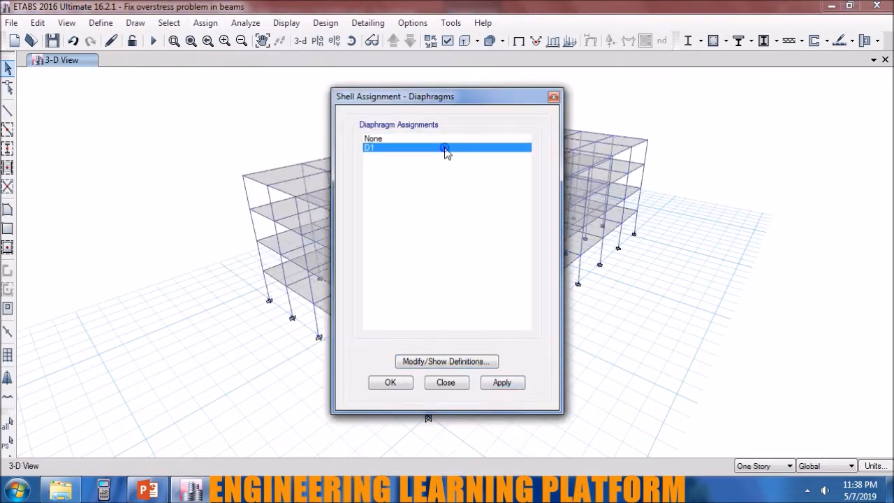
{"action": "key", "text": "Return"}
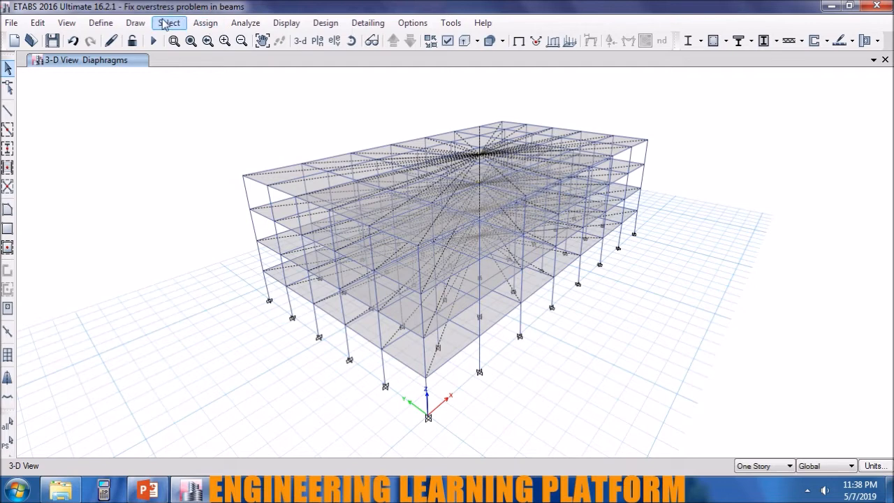
{"action": "left_click", "coordinate": [202, 24]}
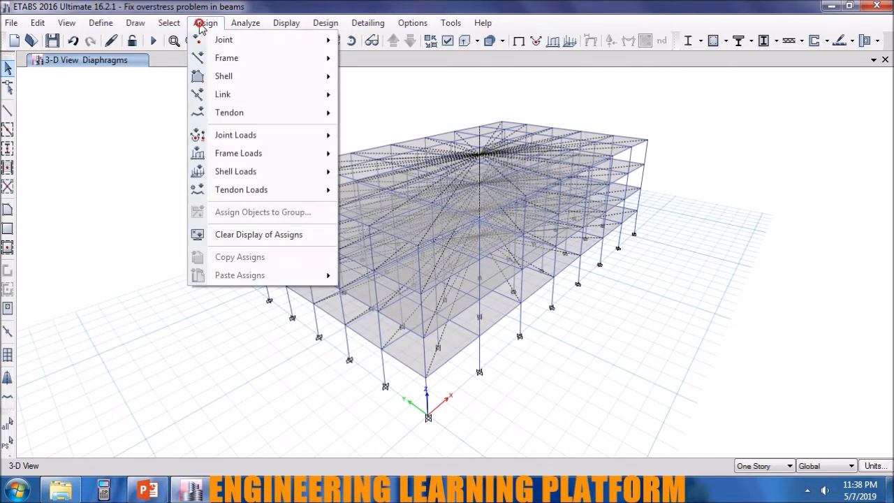
{"action": "mouse_move", "coordinate": [218, 98]}
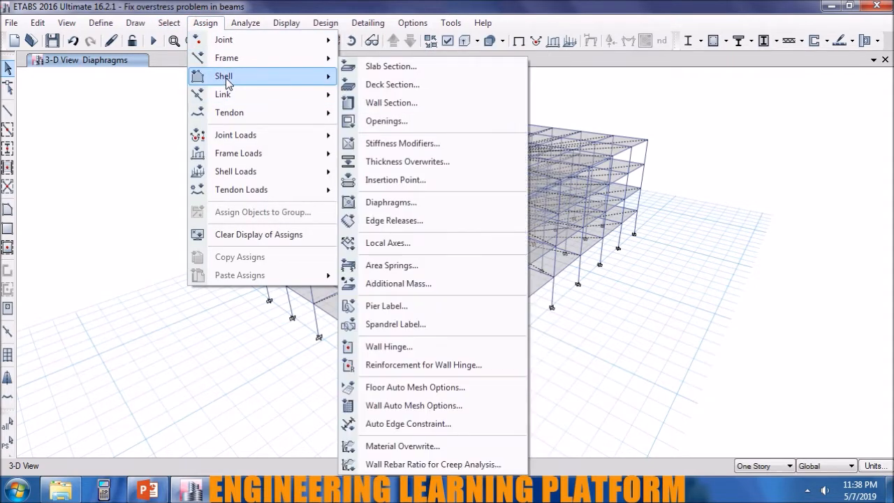
{"action": "left_click", "coordinate": [113, 179]}
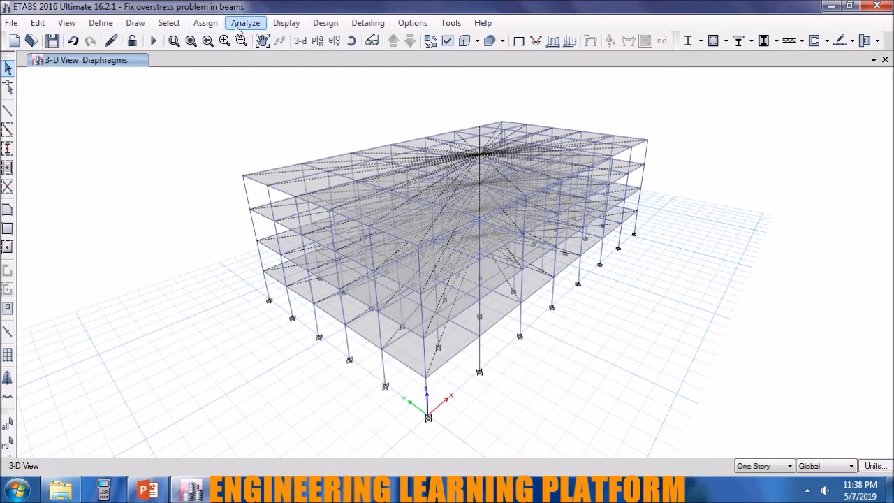
Select all columns by object type and set their moment of inertia modifiers about the 2 and 3 axes to 0.7.
{"action": "left_click", "coordinate": [169, 23]}
{"action": "mouse_move", "coordinate": [183, 39]}
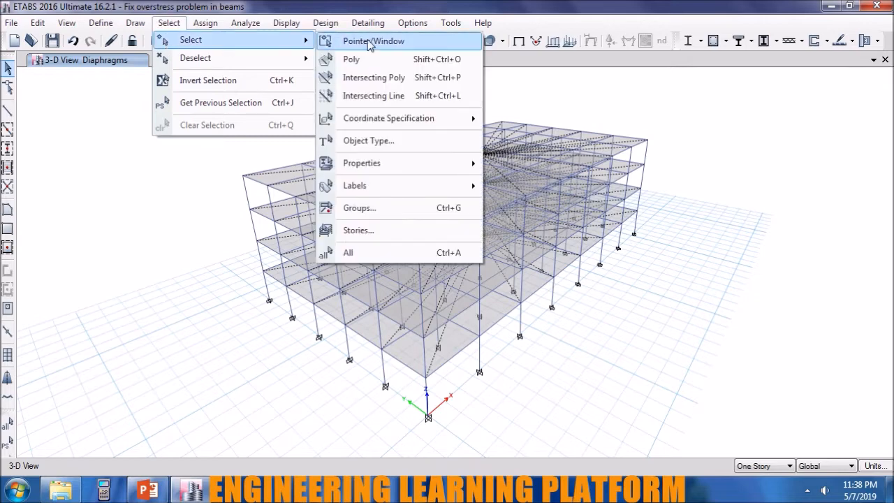
{"action": "left_click", "coordinate": [372, 138]}
{"action": "left_click", "coordinate": [377, 148]}
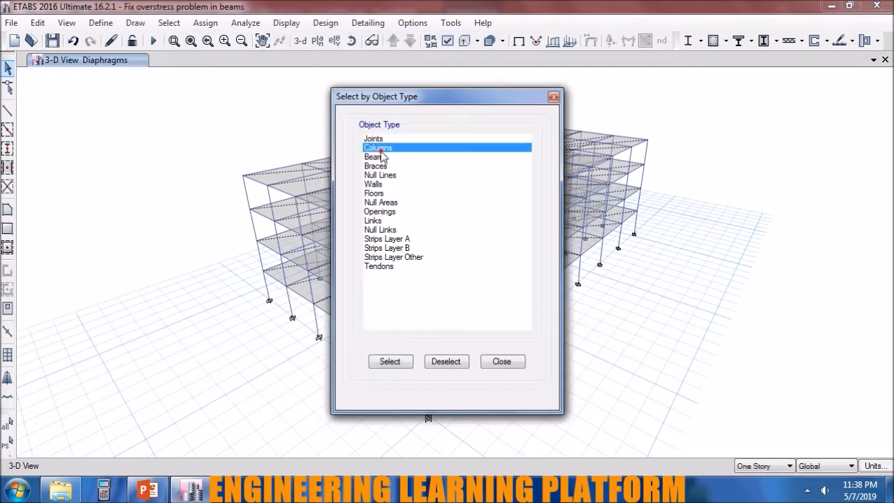
{"action": "left_click", "coordinate": [390, 362]}
{"action": "left_click", "coordinate": [501, 361]}
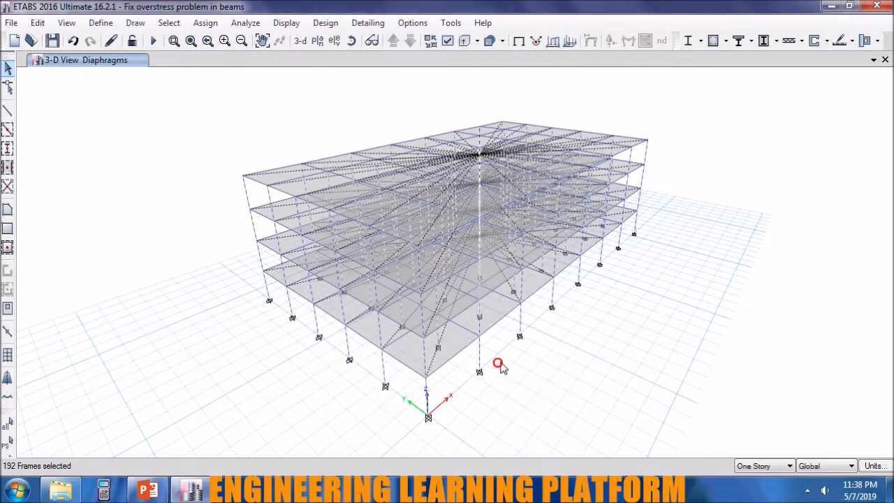
{"action": "left_click", "coordinate": [206, 22]}
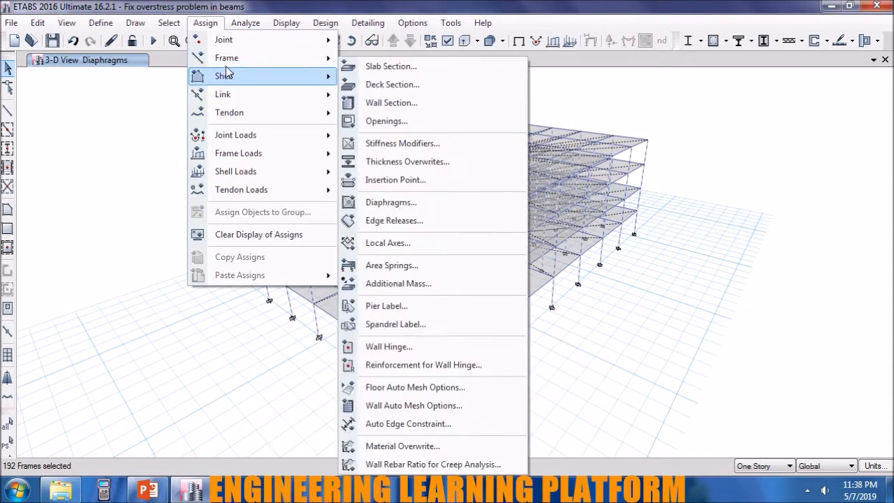
{"action": "left_click", "coordinate": [382, 77]}
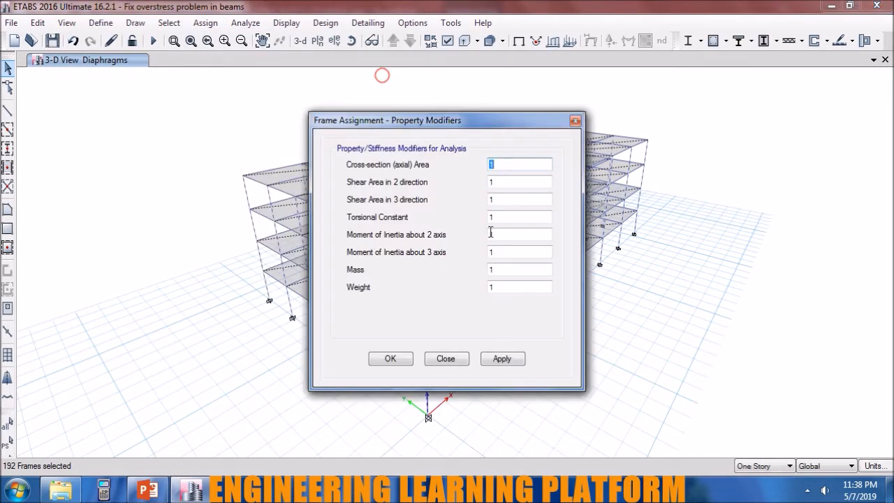
{"action": "double_click", "coordinate": [517, 236]}
{"action": "type", "text": "0.7"}
{"action": "key", "text": "Tab"}
{"action": "type", "text": "0.7"}
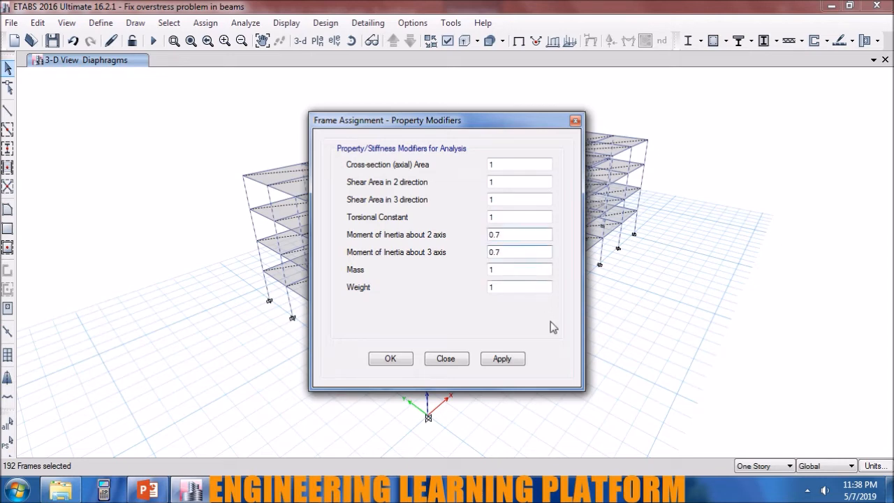
{"action": "left_click", "coordinate": [506, 357]}
{"action": "left_click", "coordinate": [388, 359]}
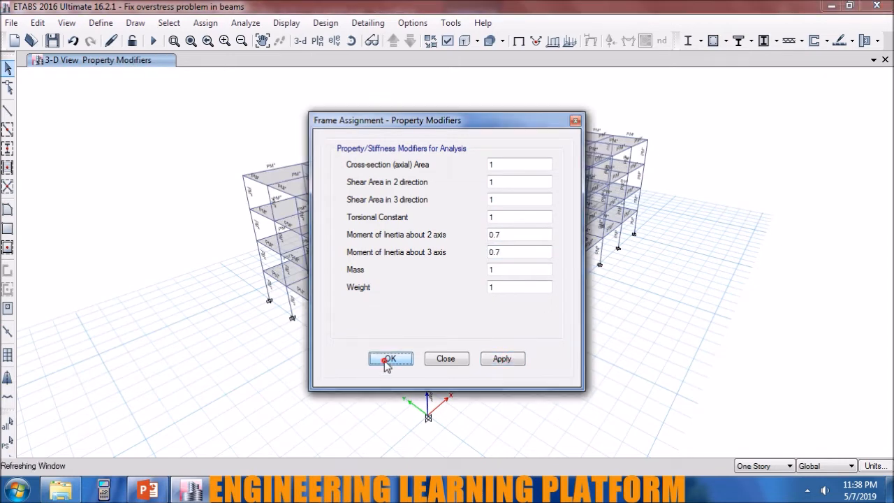
Select all beams by object type and set their moment of inertia modifiers about the 2 and 3 axes to 0.35.
{"action": "left_click", "coordinate": [180, 23]}
{"action": "mouse_move", "coordinate": [183, 43]}
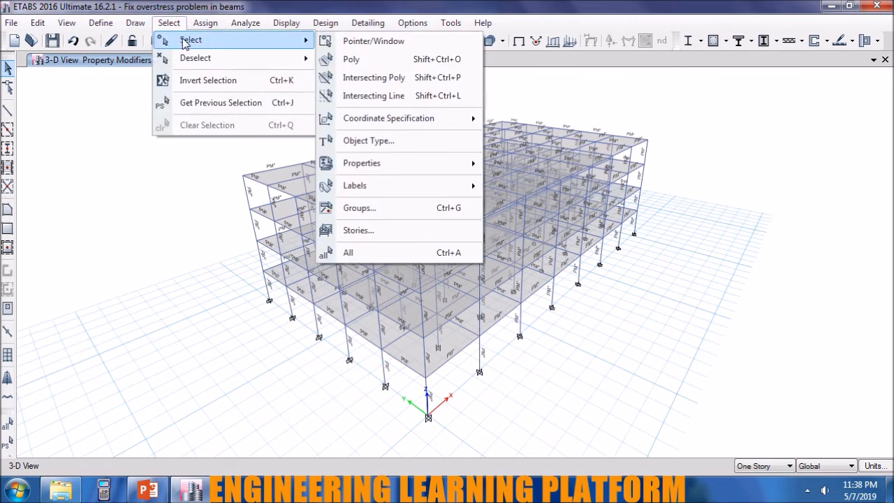
{"action": "left_click", "coordinate": [385, 139]}
{"action": "left_click", "coordinate": [377, 156]}
{"action": "left_click", "coordinate": [389, 362]}
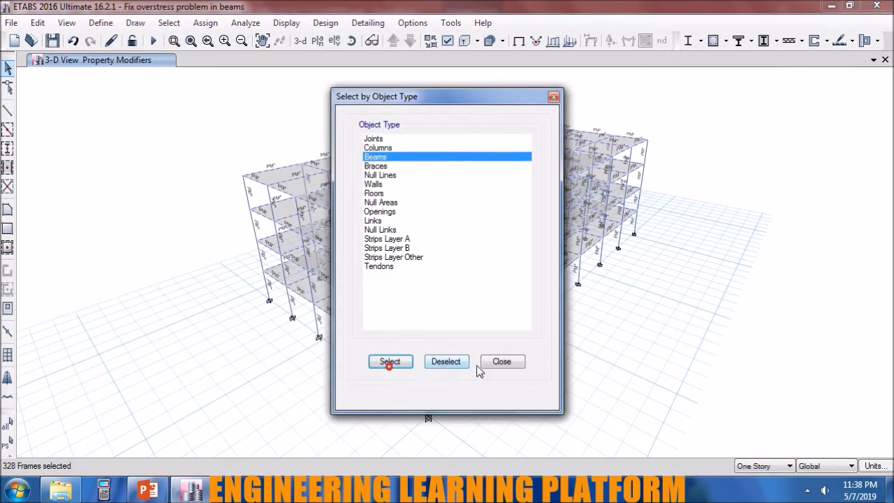
{"action": "left_click", "coordinate": [513, 364]}
{"action": "left_click", "coordinate": [203, 24]}
{"action": "mouse_move", "coordinate": [218, 59]}
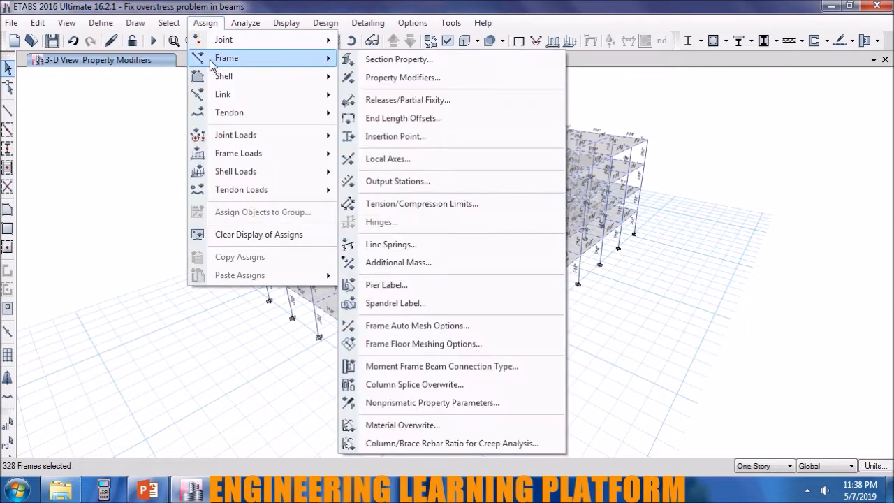
{"action": "left_click", "coordinate": [370, 76]}
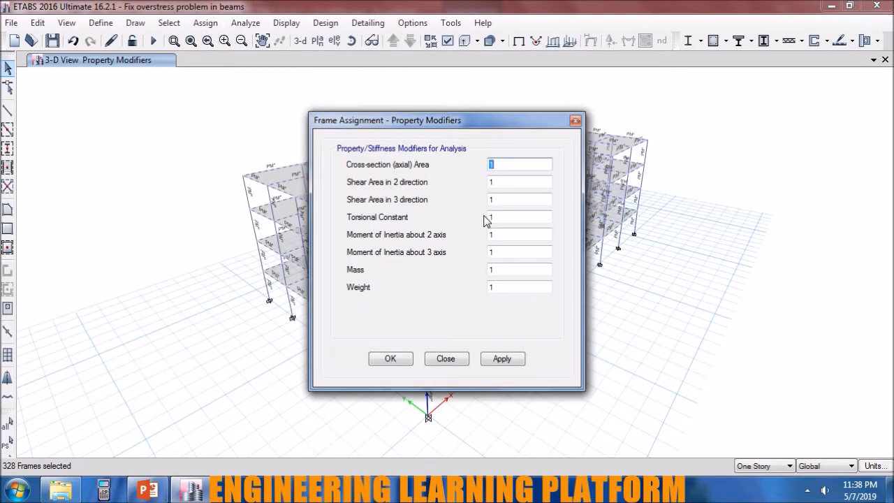
{"action": "double_click", "coordinate": [506, 234]}
{"action": "type", "text": "0.35"}
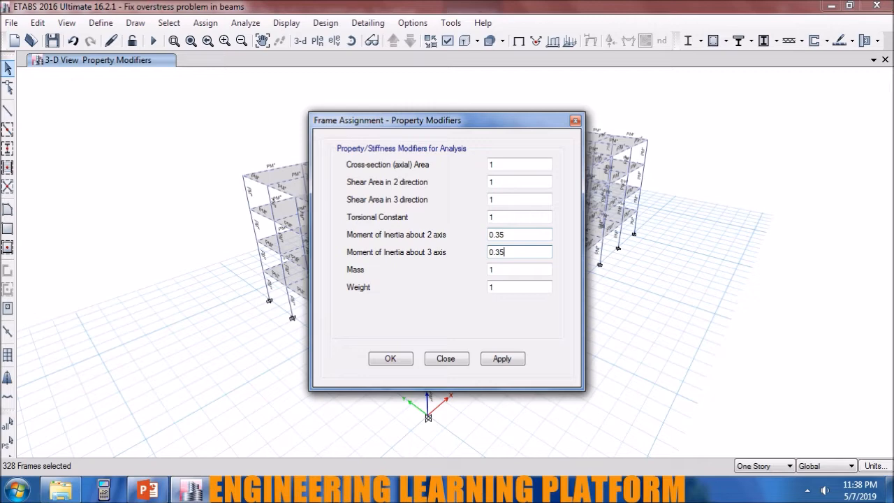
{"action": "left_click", "coordinate": [503, 362]}
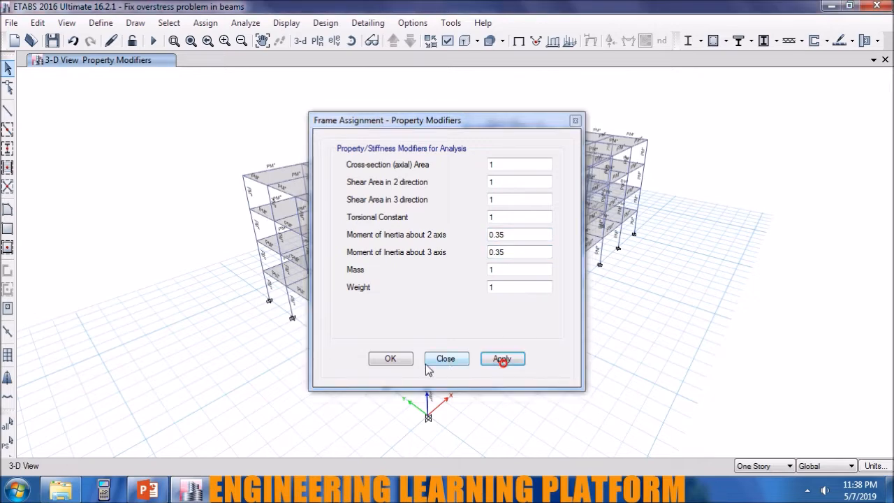
{"action": "left_click", "coordinate": [391, 360]}
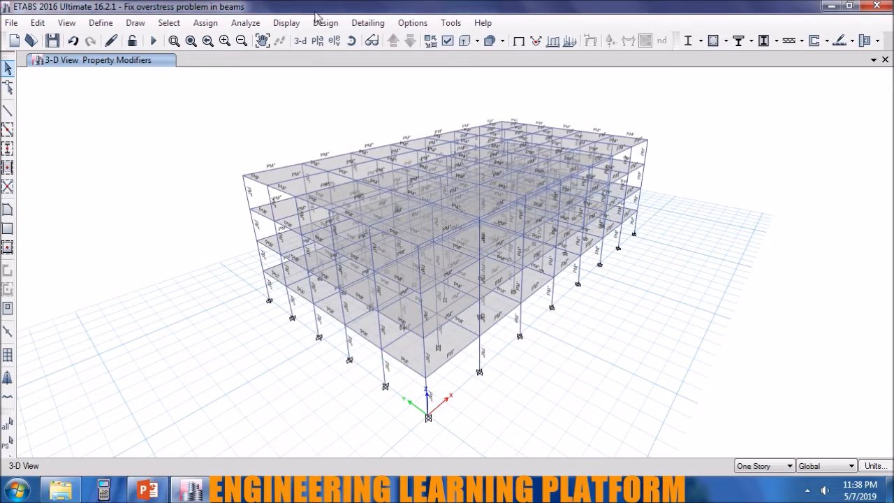
Reset the 3-D view and save a copy of the model as "Fix overstress problem in columns".
{"action": "left_click", "coordinate": [300, 40]}
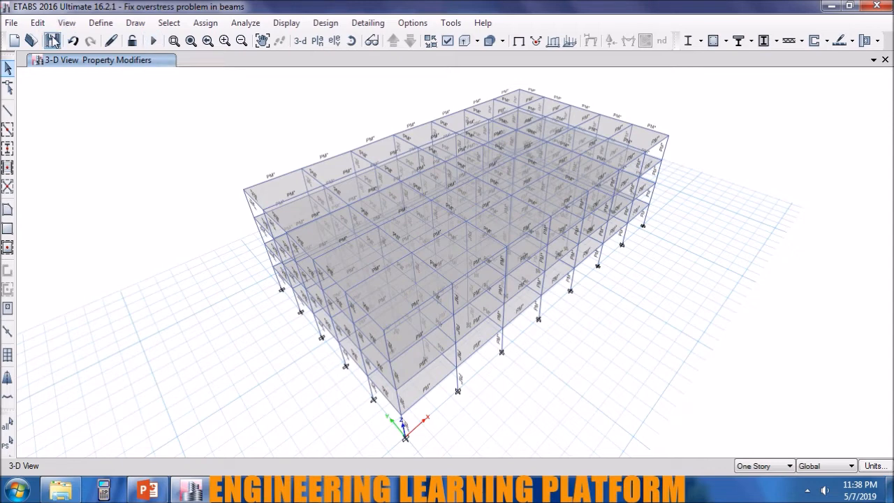
{"action": "left_click", "coordinate": [11, 23]}
{"action": "left_click", "coordinate": [62, 117]}
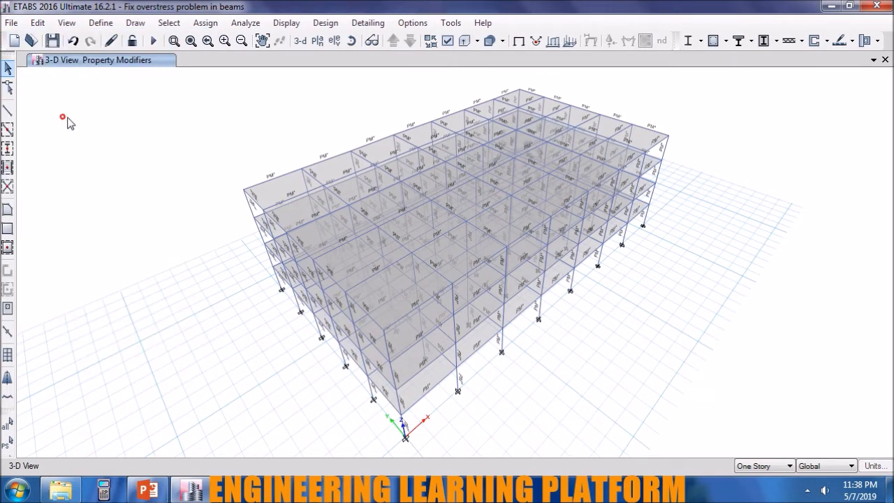
{"action": "left_click", "coordinate": [214, 300]}
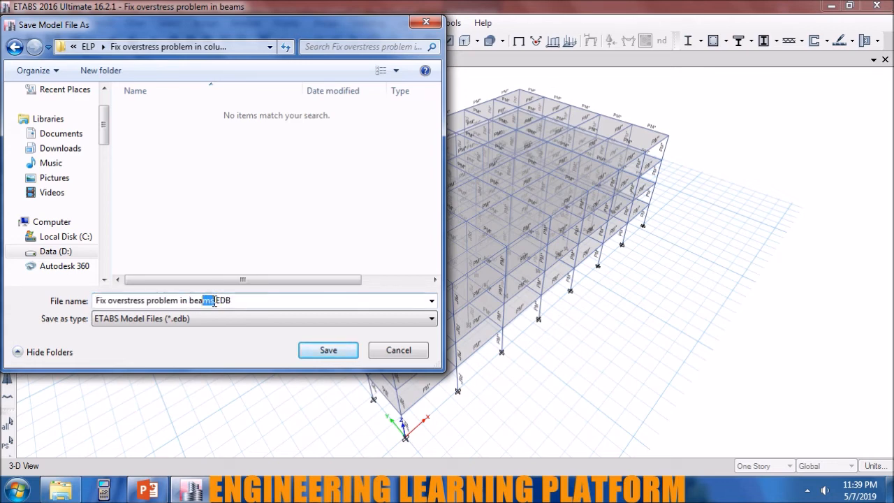
{"action": "type", "text": "columns"}
{"action": "key", "text": "Return"}
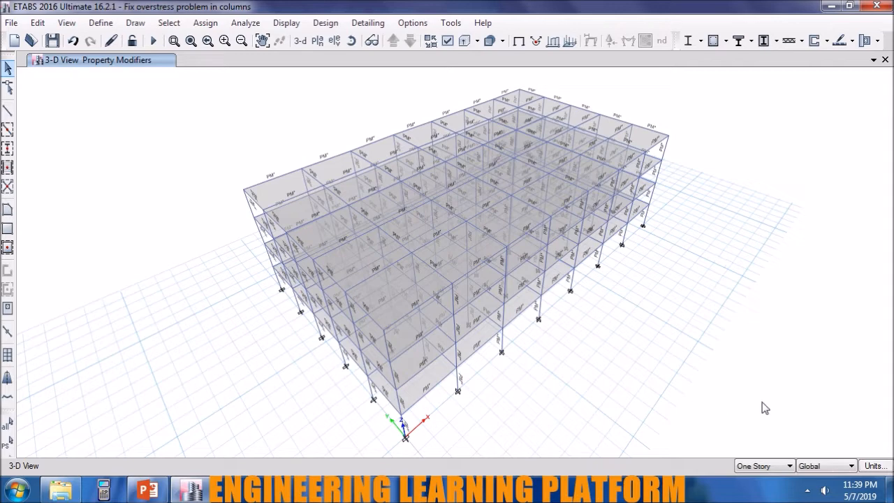
Run the analysis, and start but cancel the concrete frame design check.
{"action": "left_click", "coordinate": [154, 40]}
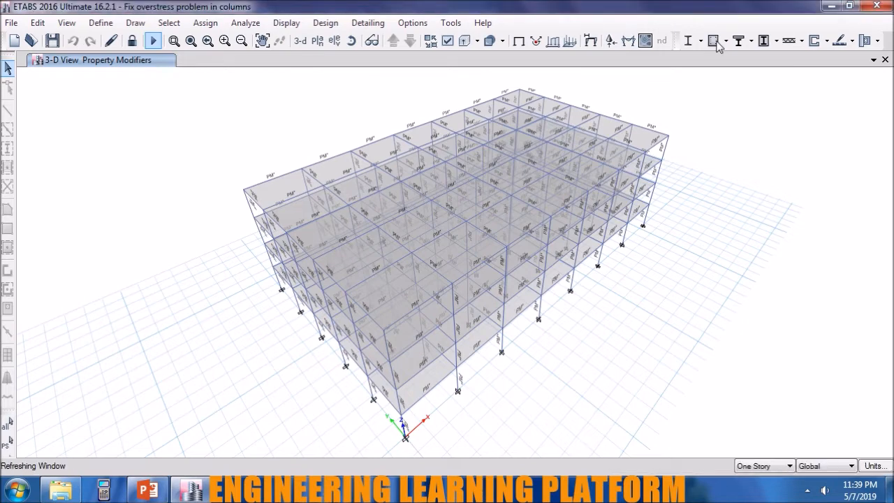
{"action": "left_click", "coordinate": [715, 42]}
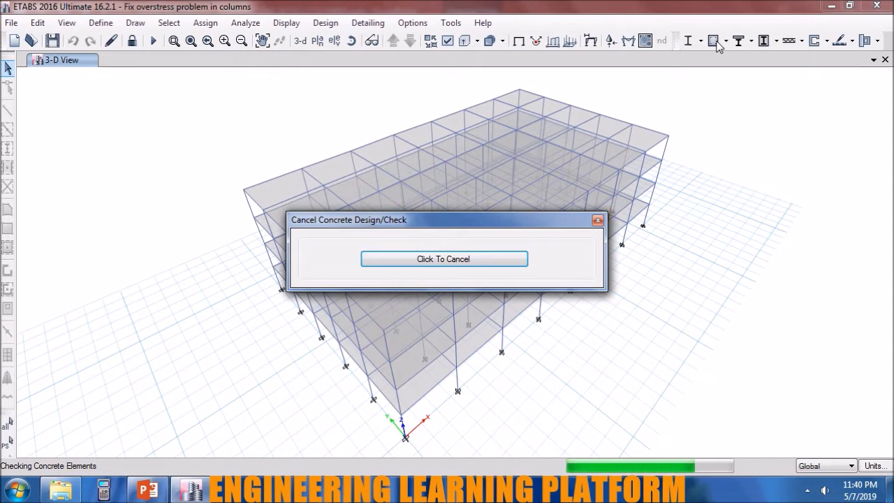
{"action": "left_click", "coordinate": [519, 259]}
Hide the joints, beams and floors in the 3-D view and rerun the concrete frame design check.
{"action": "left_click", "coordinate": [448, 42]}
{"action": "left_click", "coordinate": [366, 128]}
{"action": "left_click", "coordinate": [356, 169]}
{"action": "left_click", "coordinate": [352, 211]}
{"action": "left_click", "coordinate": [502, 472]}
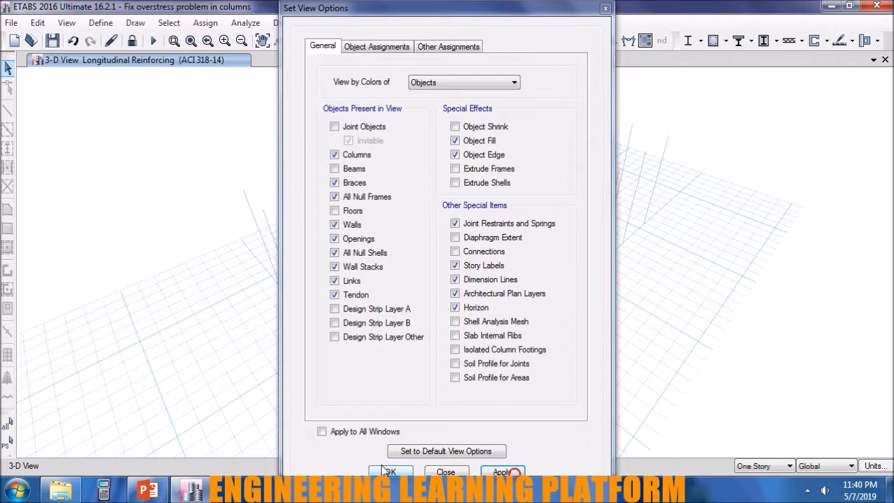
{"action": "left_click", "coordinate": [385, 471]}
{"action": "left_click", "coordinate": [710, 40]}
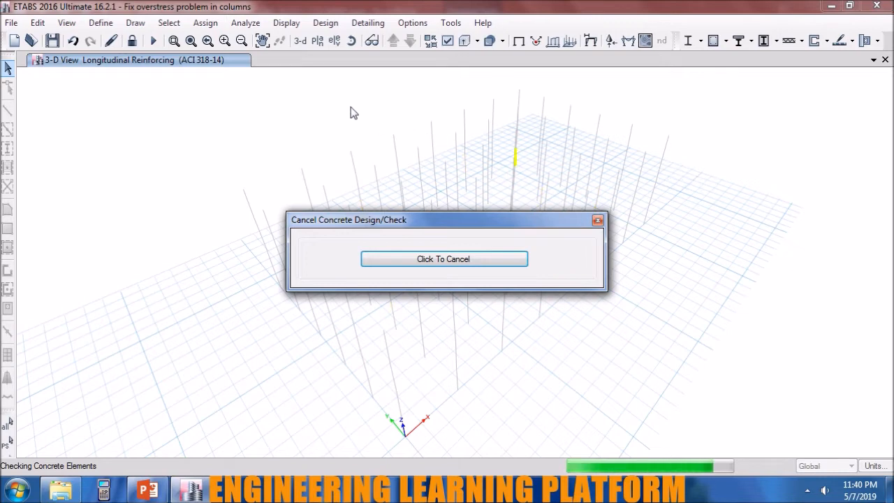
Open the Story4 plan view and review the concrete design information of column C16 for each load combination.
{"action": "left_click", "coordinate": [317, 42]}
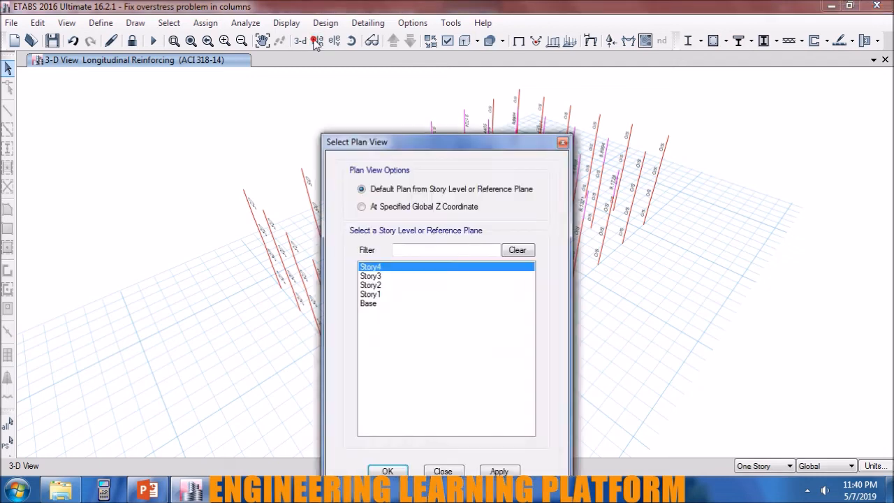
{"action": "left_click", "coordinate": [497, 470]}
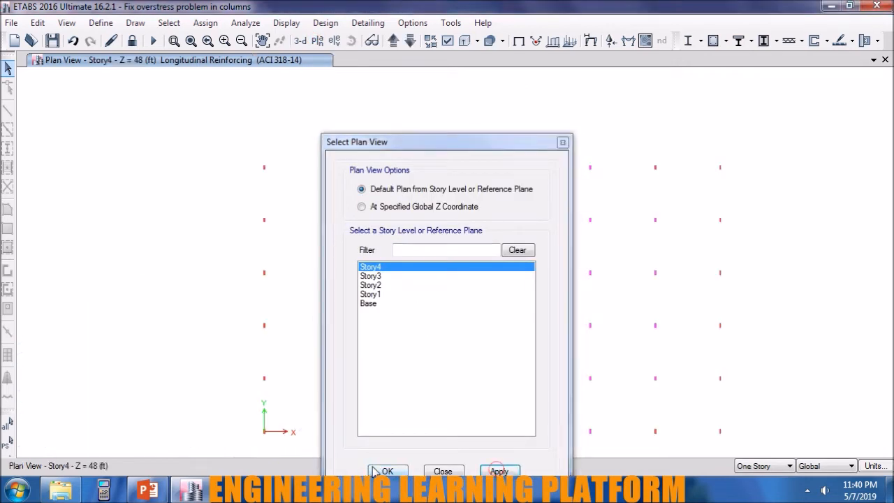
{"action": "left_click", "coordinate": [373, 471]}
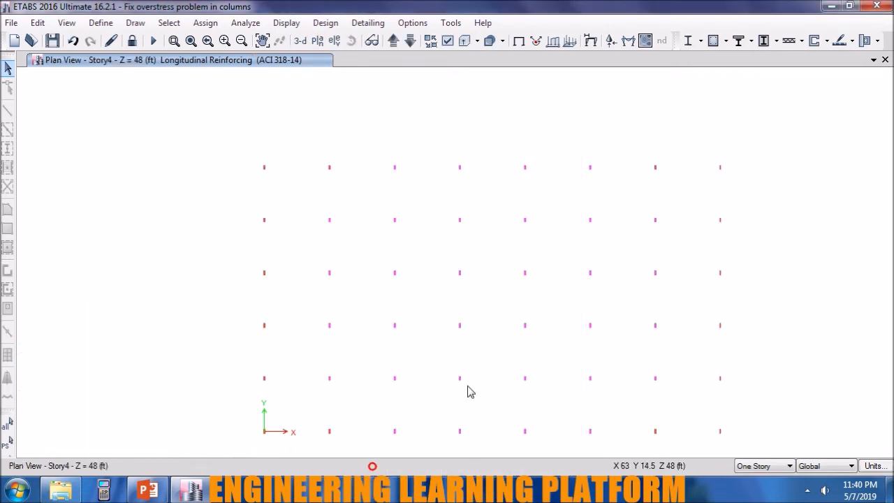
{"action": "right_click", "coordinate": [649, 169]}
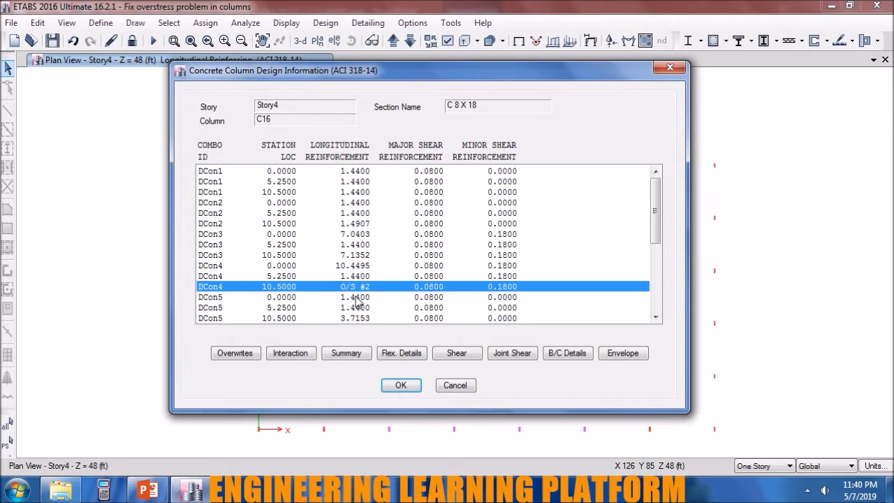
{"action": "left_click", "coordinate": [400, 386]}
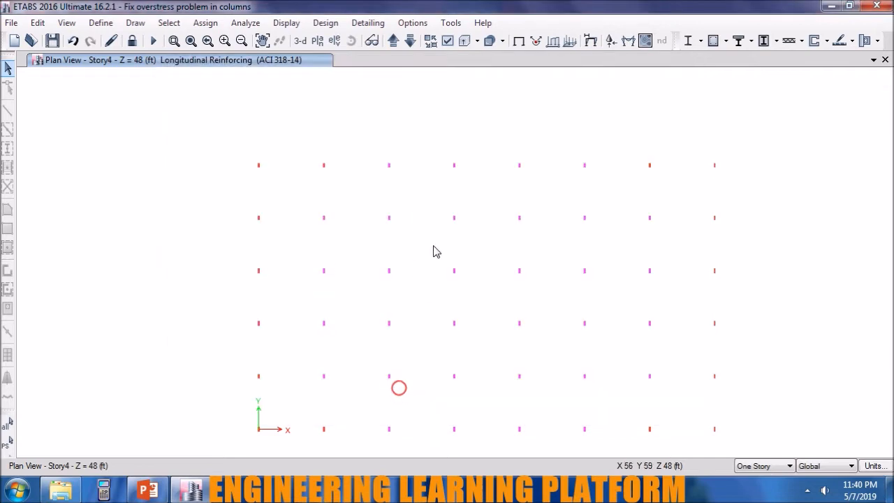
Unlock the model and display the beams instead of the columns in the Story4 plan view.
{"action": "left_click", "coordinate": [132, 40]}
{"action": "left_click", "coordinate": [462, 297]}
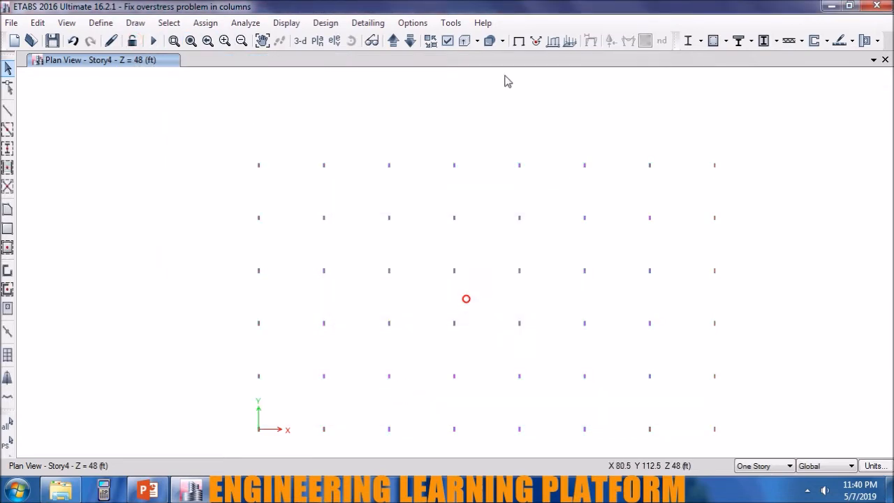
{"action": "left_click", "coordinate": [448, 40]}
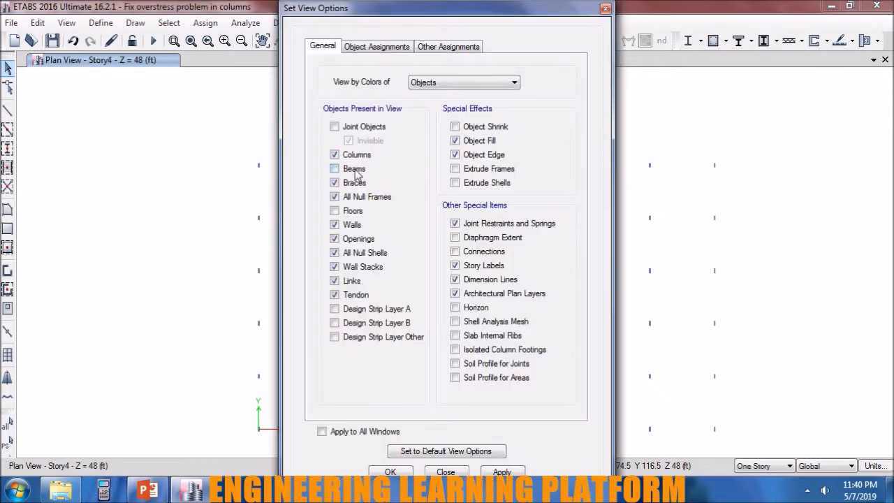
{"action": "left_click", "coordinate": [512, 474]}
{"action": "left_click", "coordinate": [390, 472]}
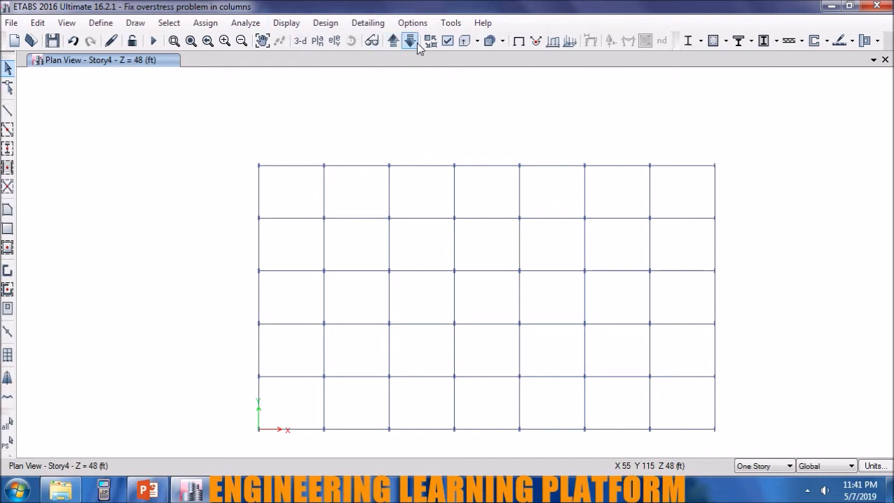
{"action": "left_click", "coordinate": [447, 43]}
{"action": "left_click", "coordinate": [361, 150]}
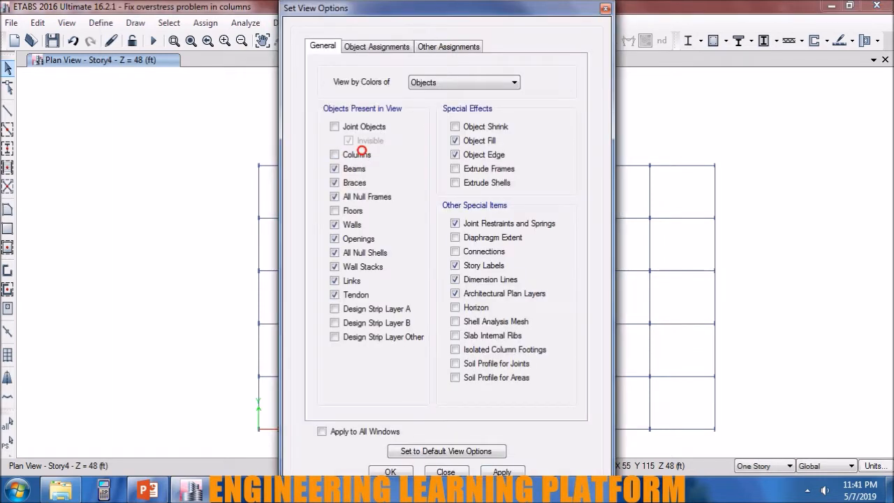
{"action": "left_click", "coordinate": [459, 474]}
Select all Story4 beams and release Moment 33 (Major) at both their start and end.
{"action": "left_click_drag", "start_coordinate": [747, 439], "coordinate": [231, 143]}
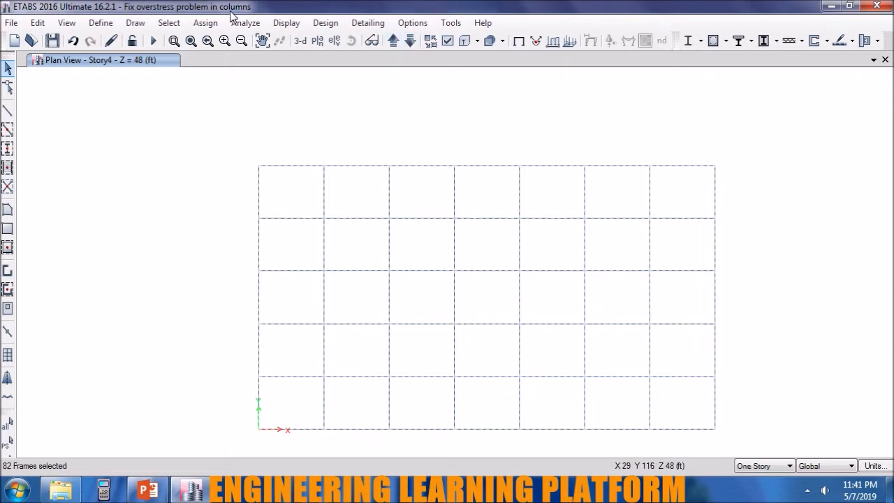
{"action": "left_click", "coordinate": [205, 22]}
{"action": "mouse_move", "coordinate": [211, 59]}
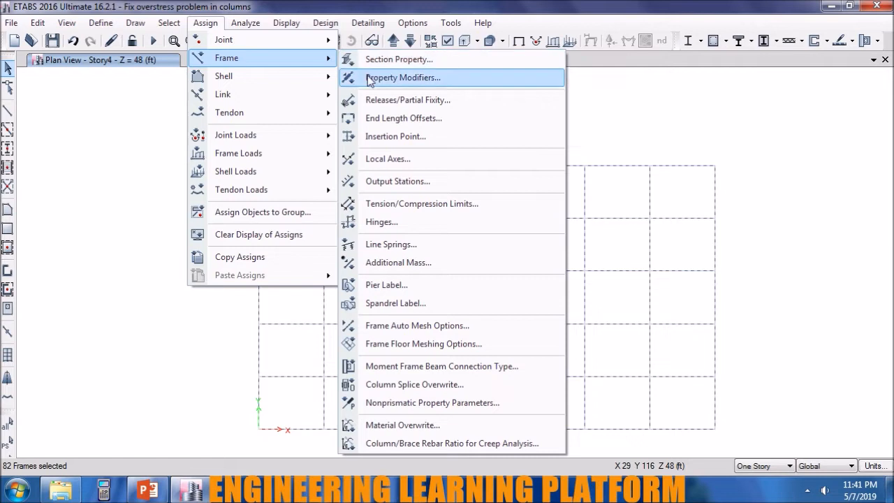
{"action": "left_click", "coordinate": [376, 100]}
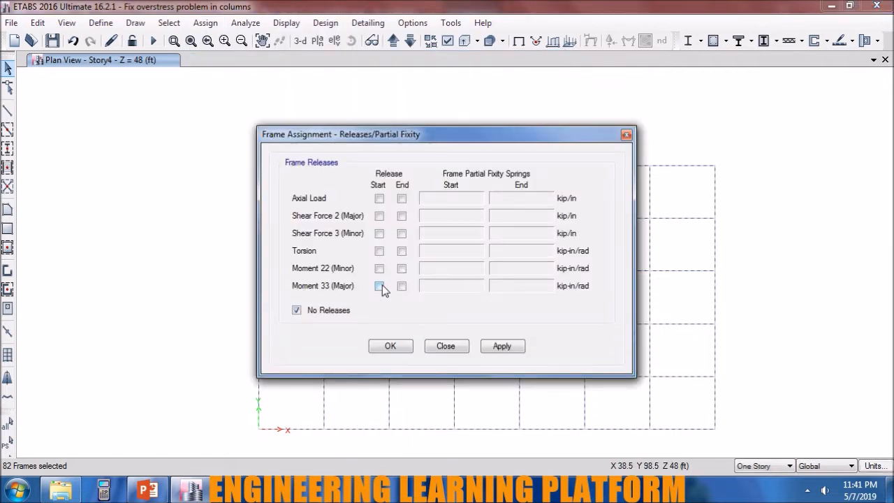
{"action": "left_click", "coordinate": [379, 285]}
{"action": "left_click", "coordinate": [401, 286]}
{"action": "left_click", "coordinate": [502, 346]}
{"action": "left_click", "coordinate": [390, 345]}
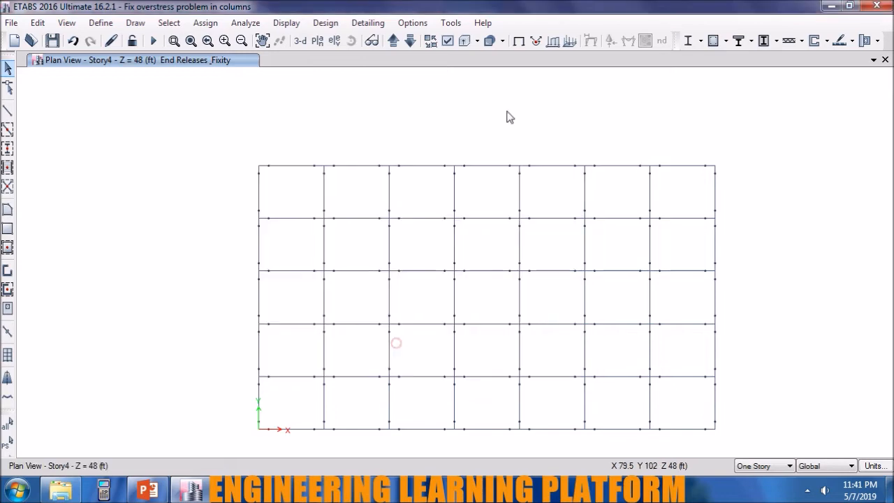
Show the columns together with the beams in the Story4 plan view, and rerun the analysis and concrete frame design.
{"action": "left_click", "coordinate": [448, 42]}
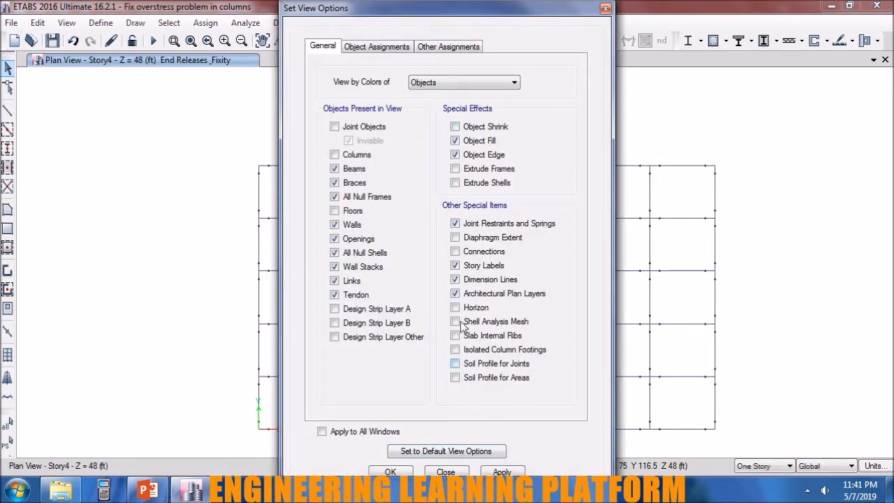
{"action": "left_click", "coordinate": [499, 472]}
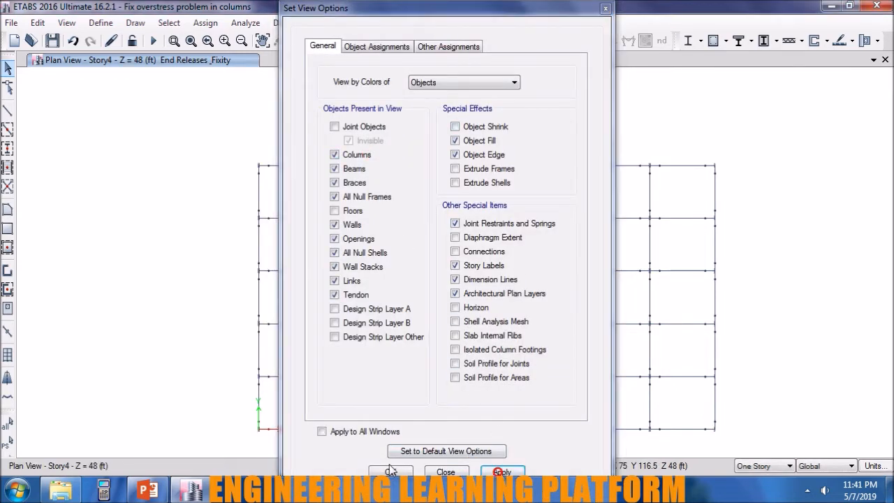
{"action": "left_click", "coordinate": [389, 472]}
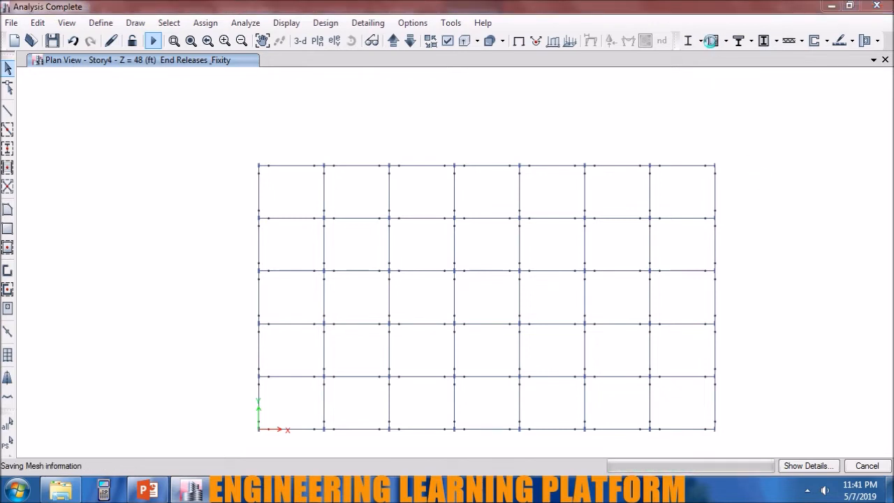
{"action": "left_click", "coordinate": [711, 41]}
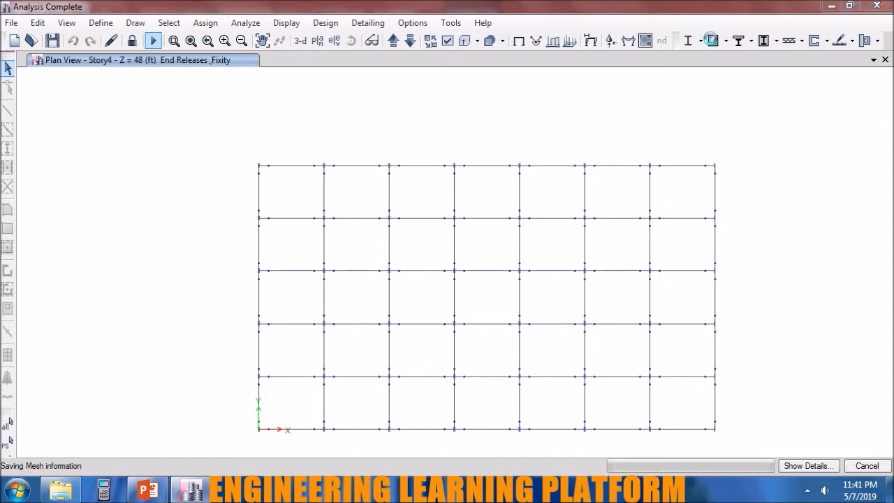
Hide the beams in the Story4 plan view and rerun the concrete frame design check.
{"action": "left_click", "coordinate": [448, 41]}
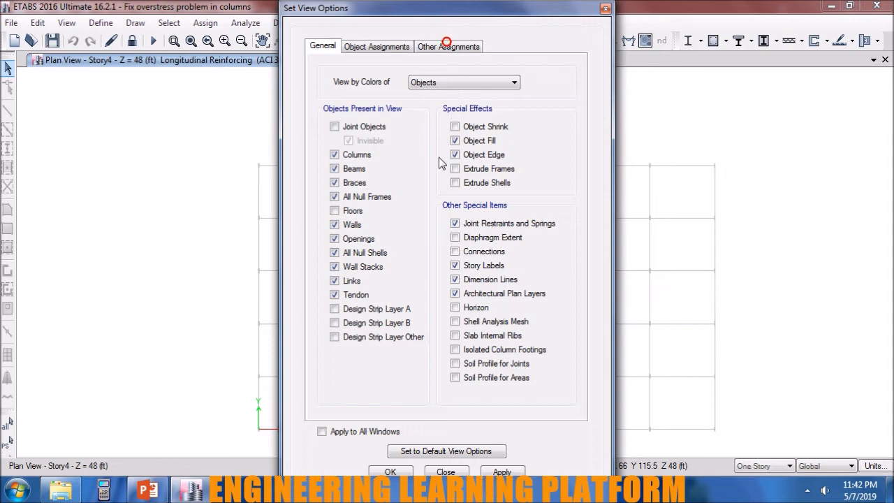
{"action": "left_click", "coordinate": [492, 471]}
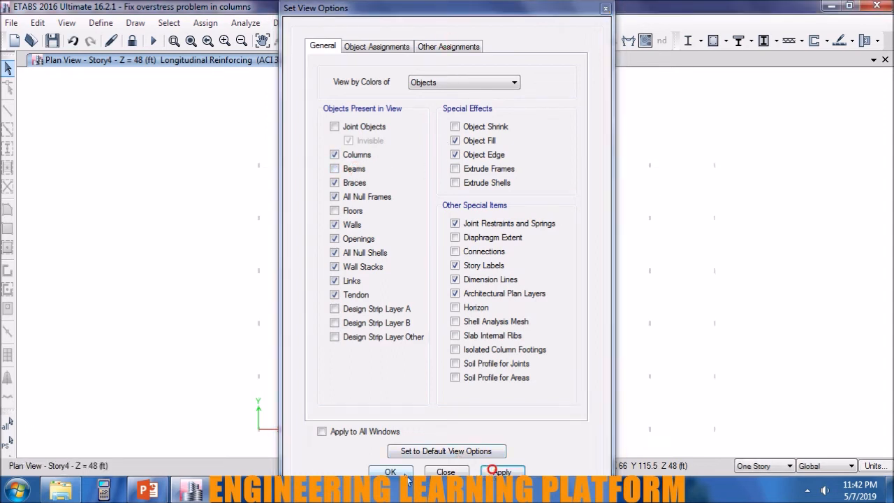
{"action": "left_click", "coordinate": [404, 472]}
{"action": "left_click", "coordinate": [713, 49]}
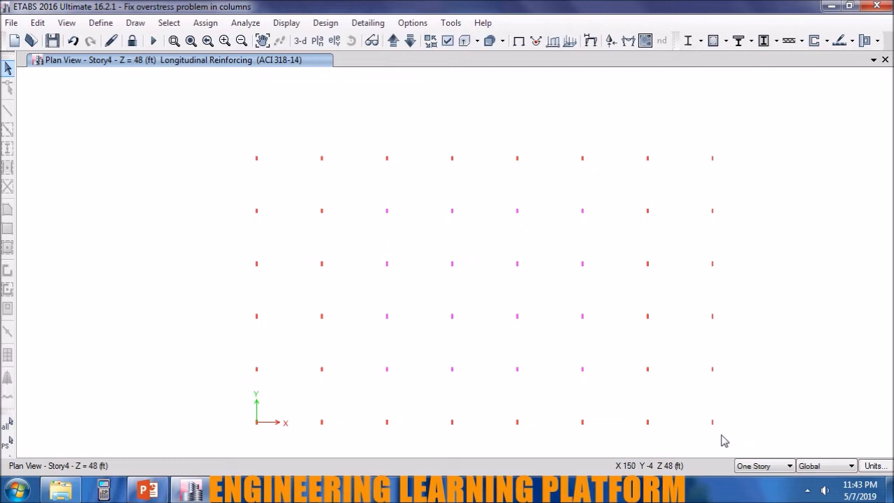
Review the concrete column design information of several Story4 columns, including C27 and C29, for each load combination.
{"action": "right_click", "coordinate": [712, 264]}
{"action": "left_click", "coordinate": [401, 385]}
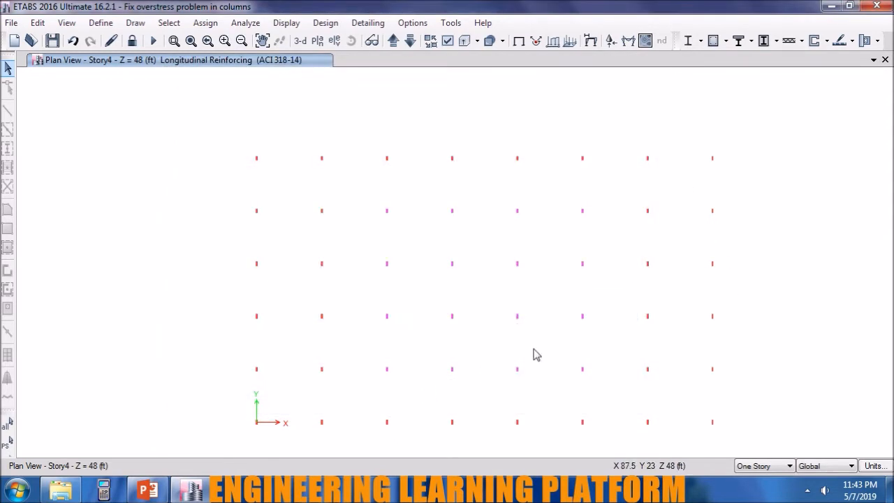
{"action": "right_click", "coordinate": [648, 265]}
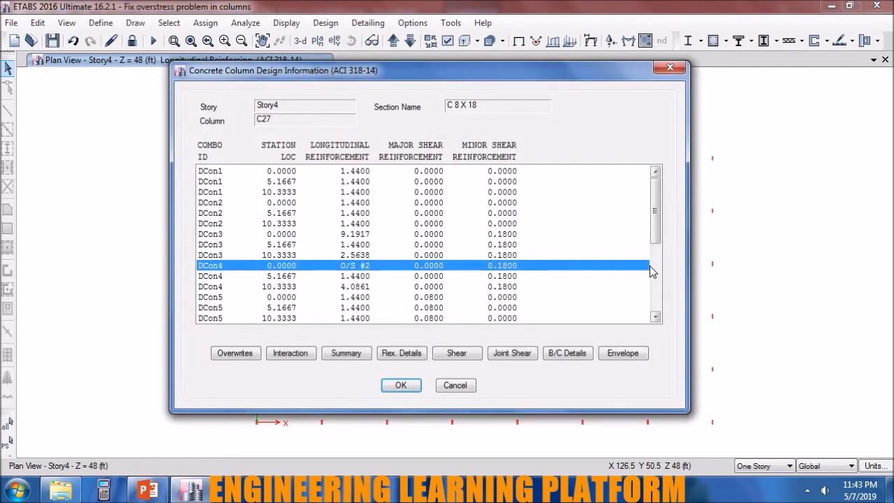
{"action": "key", "text": "Escape"}
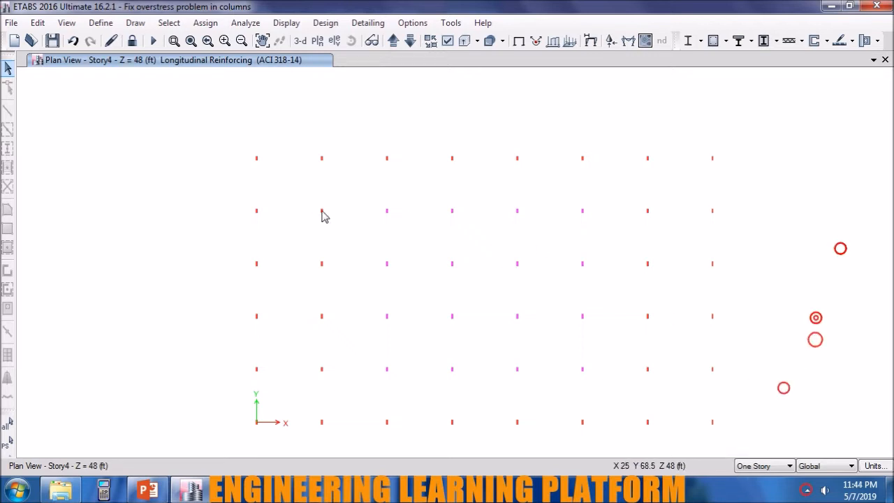
{"action": "middle_click_drag", "start_coordinate": [247, 246], "coordinate": [244, 246]}
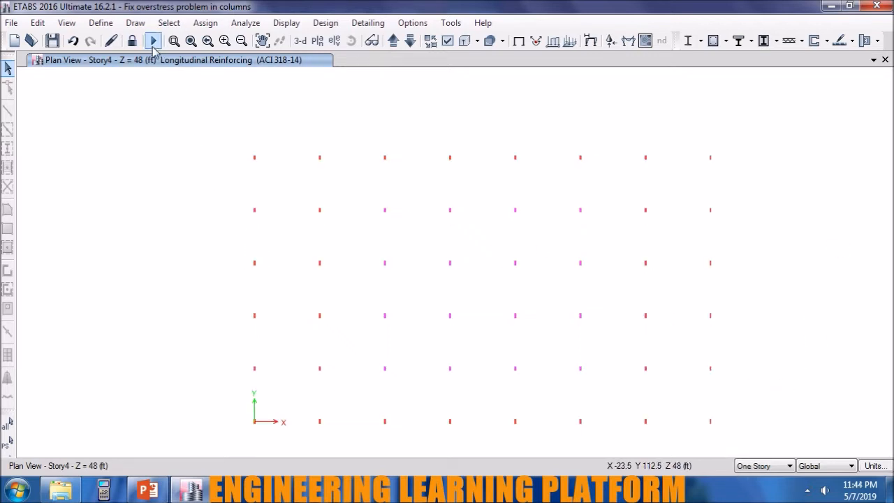
{"action": "right_click", "coordinate": [319, 212]}
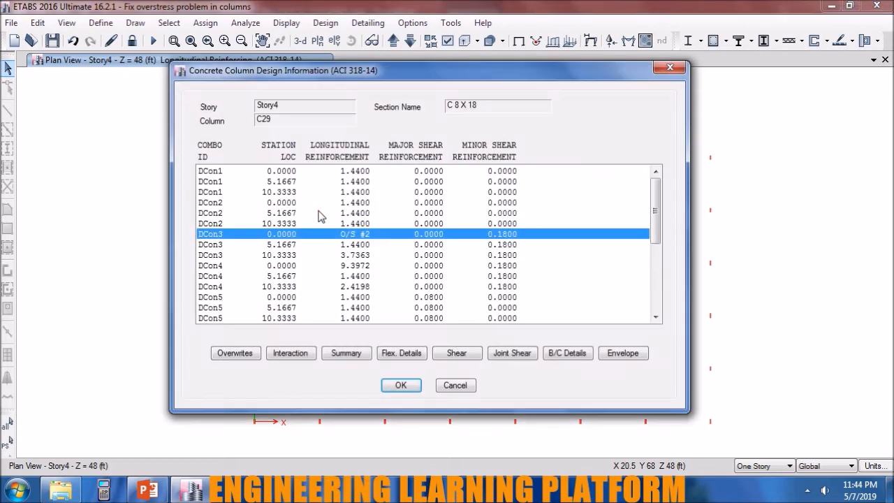
{"action": "left_click", "coordinate": [455, 386]}
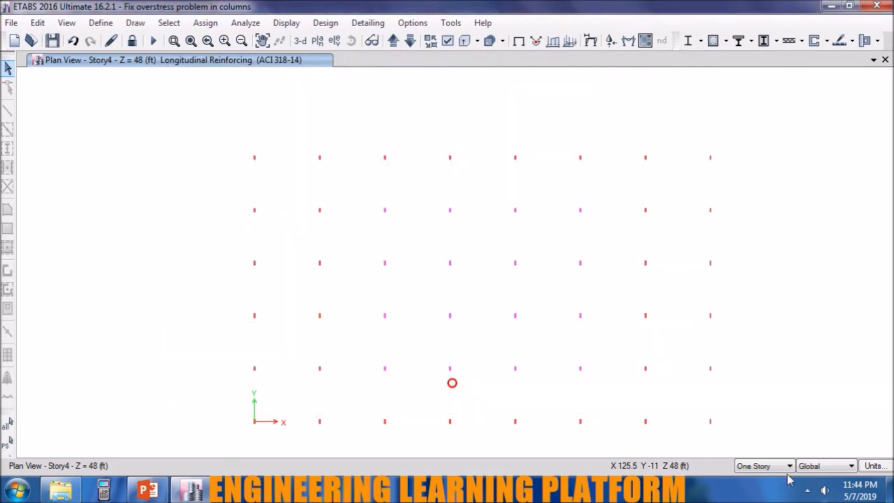
Set the plan view to work on All Stories and inspect the concrete frame design overwrites of column C29.
{"action": "left_click", "coordinate": [787, 466]}
{"action": "left_click", "coordinate": [768, 487]}
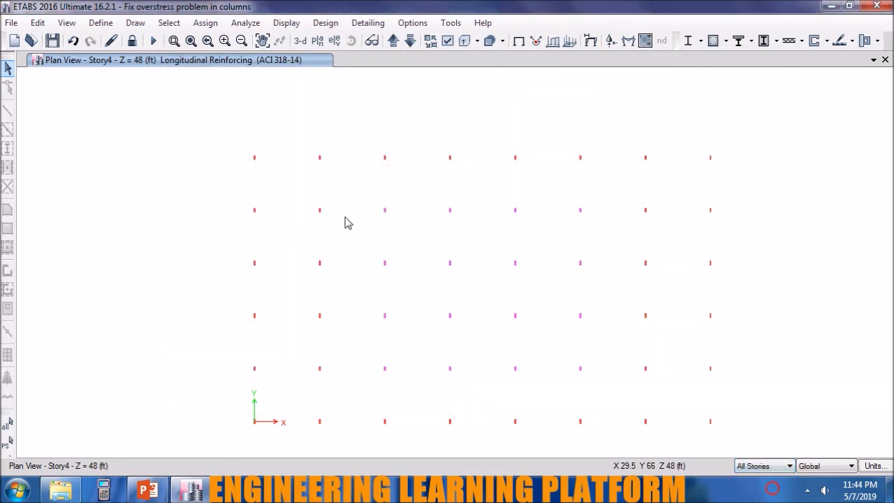
{"action": "right_click", "coordinate": [319, 212]}
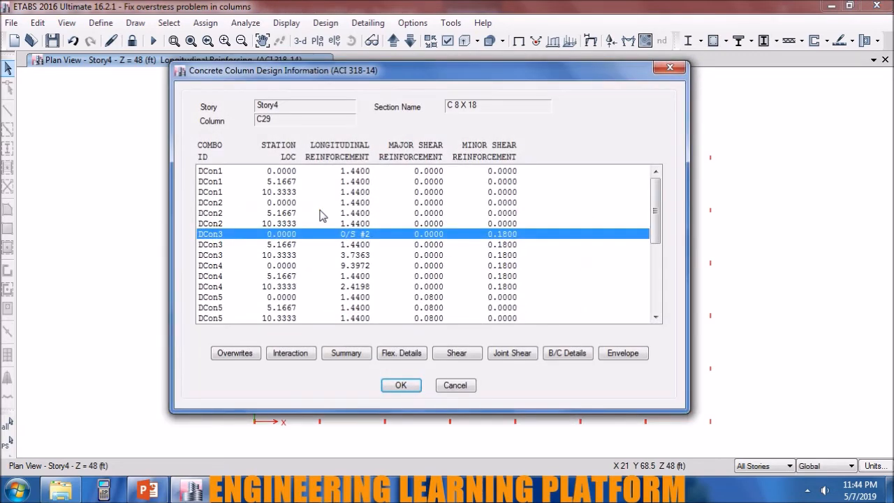
{"action": "left_click", "coordinate": [234, 353]}
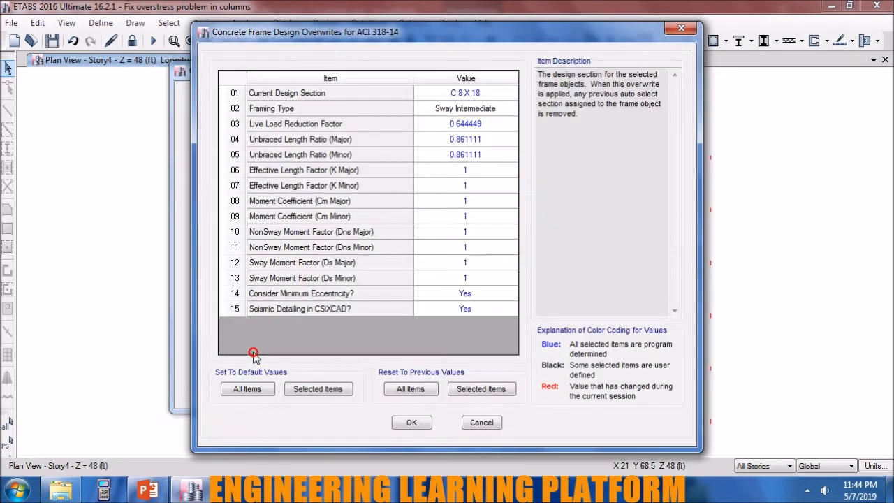
{"action": "left_click", "coordinate": [412, 422]}
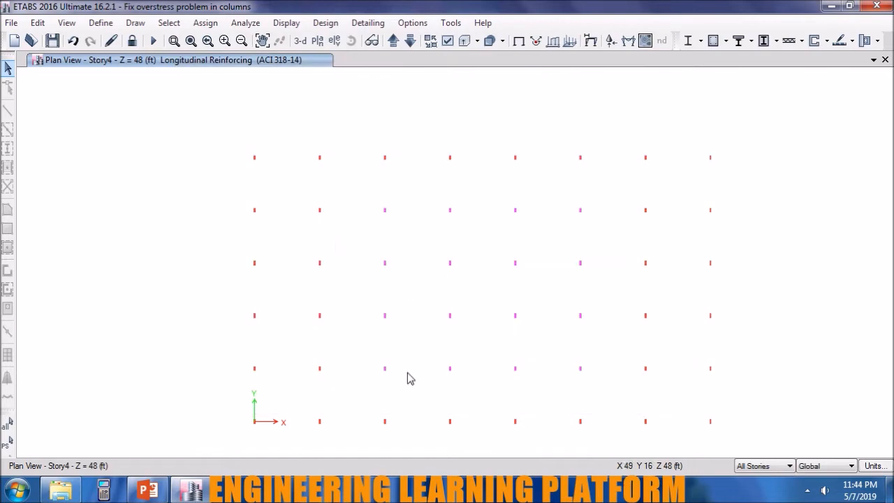
Select column C29 across all stories and overwrite its current design section with C 8 X 24.
{"action": "left_click_drag", "start_coordinate": [334, 230], "coordinate": [312, 199]}
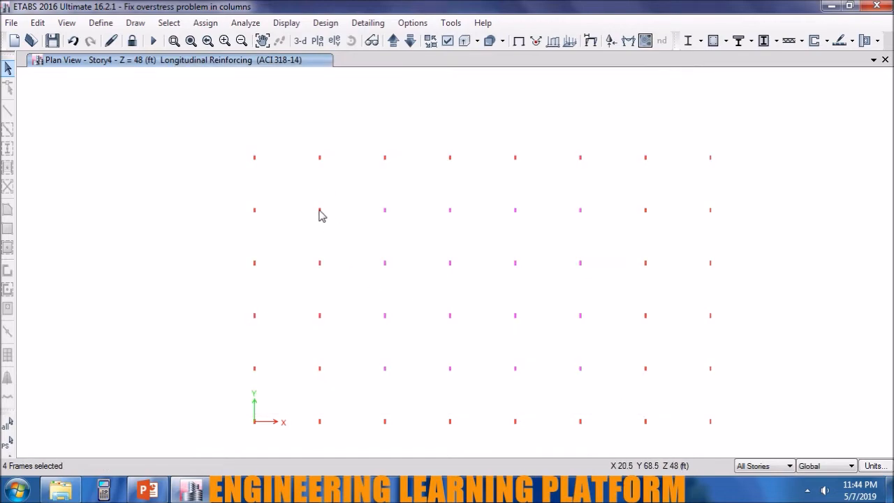
{"action": "right_click", "coordinate": [319, 213]}
{"action": "left_click", "coordinate": [257, 355]}
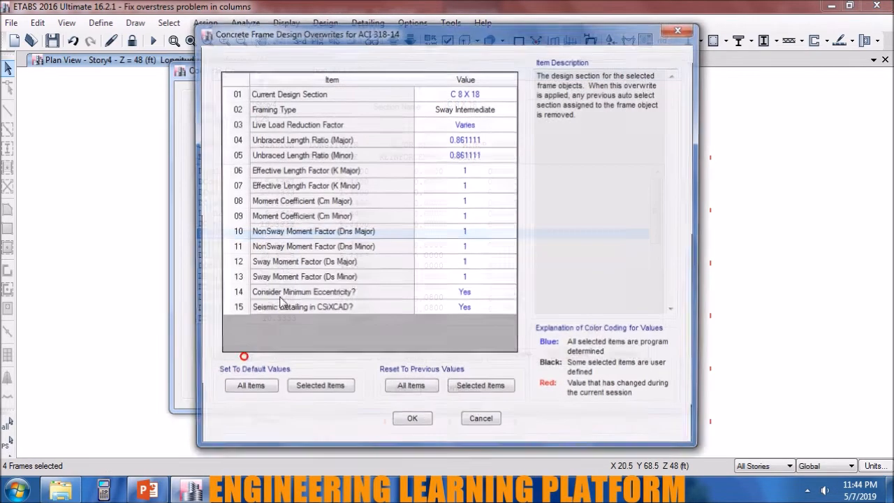
{"action": "left_click", "coordinate": [488, 90]}
{"action": "left_click", "coordinate": [486, 87]}
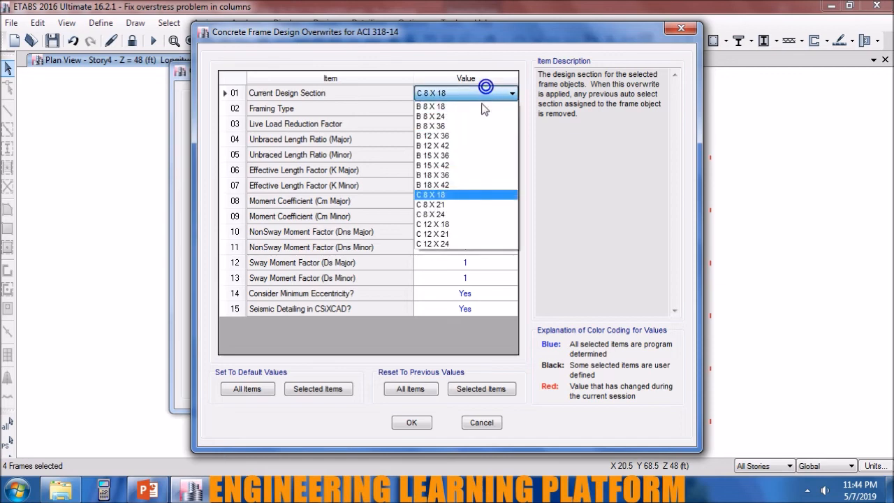
{"action": "left_click", "coordinate": [453, 218]}
{"action": "left_click", "coordinate": [412, 422]}
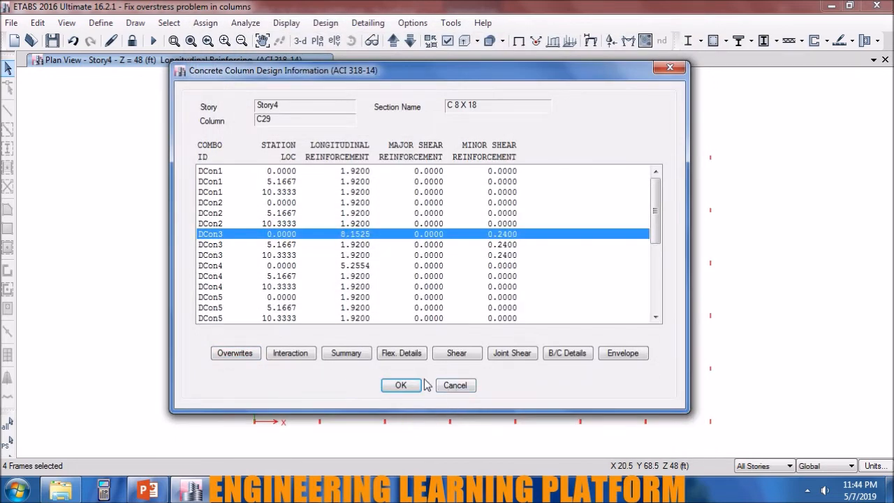
{"action": "left_click", "coordinate": [400, 385]}
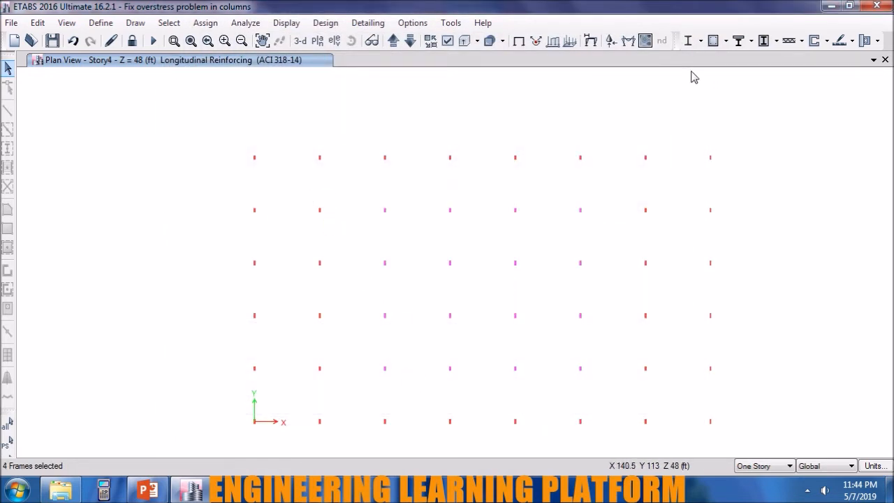
Rerun the concrete frame design check and review the design information of column C29.
{"action": "left_click", "coordinate": [713, 41]}
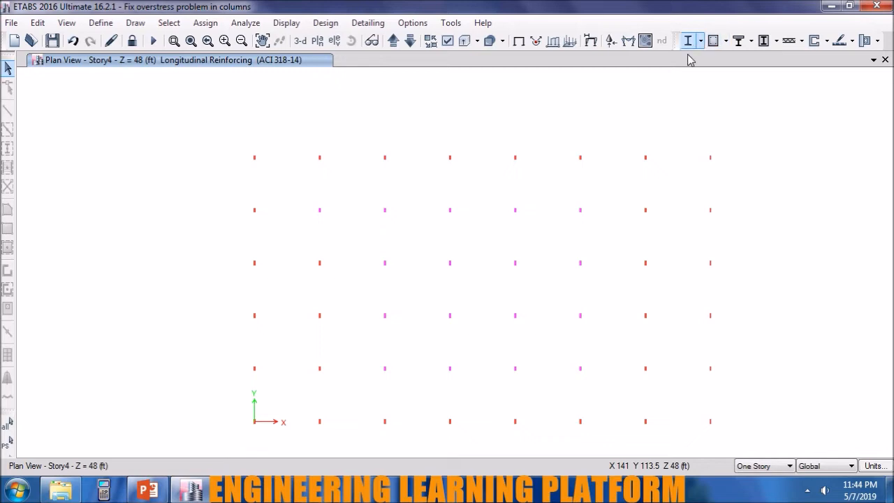
{"action": "right_click", "coordinate": [321, 212]}
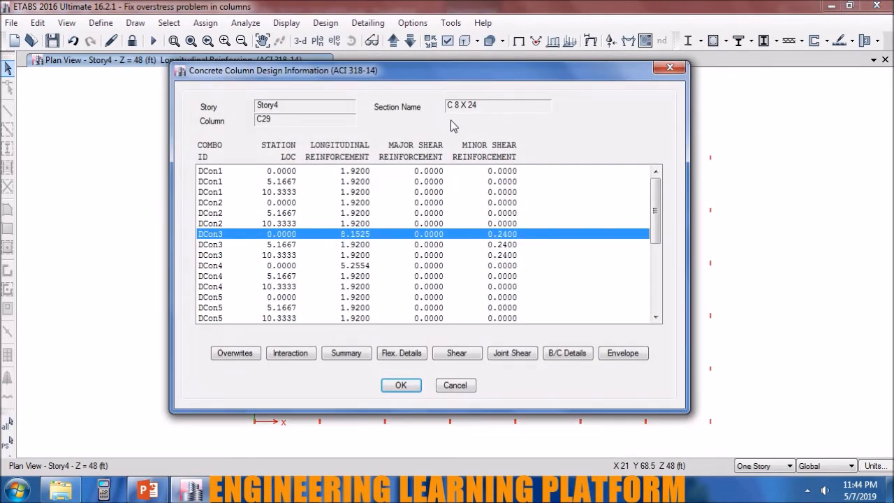
{"action": "left_click", "coordinate": [400, 384]}
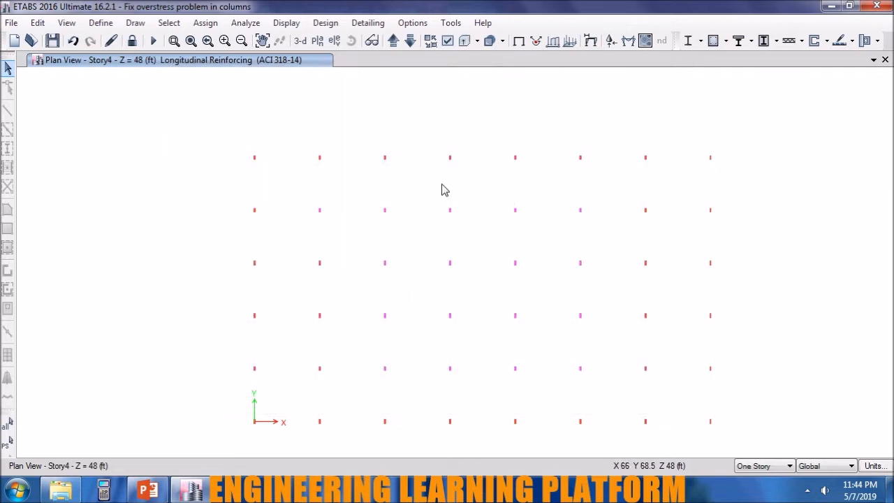
Unlock the model and select the columns of all stories in the plan view using the All Stories option.
{"action": "left_click", "coordinate": [132, 40]}
{"action": "left_click", "coordinate": [437, 296]}
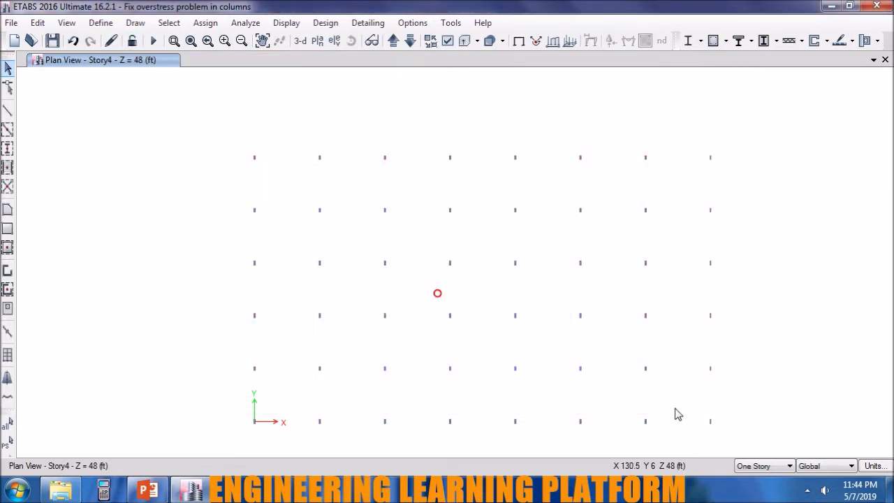
{"action": "left_click_drag", "start_coordinate": [696, 403], "coordinate": [200, 126]}
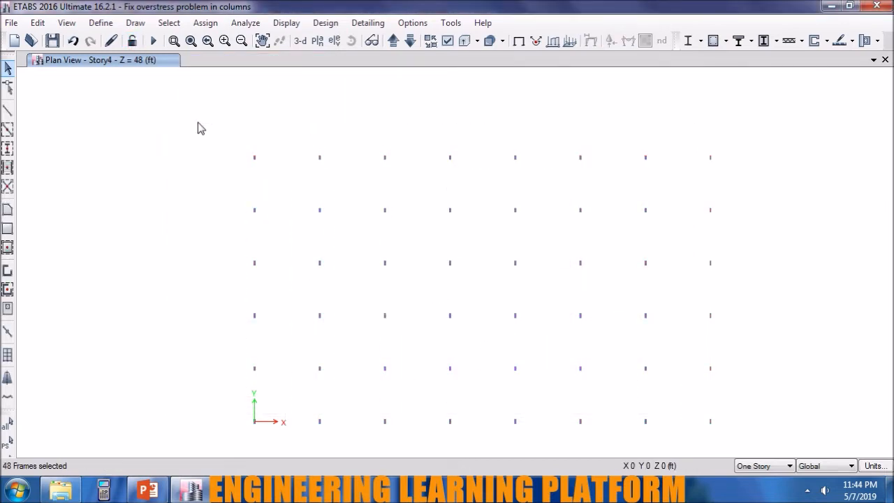
{"action": "left_click", "coordinate": [762, 465]}
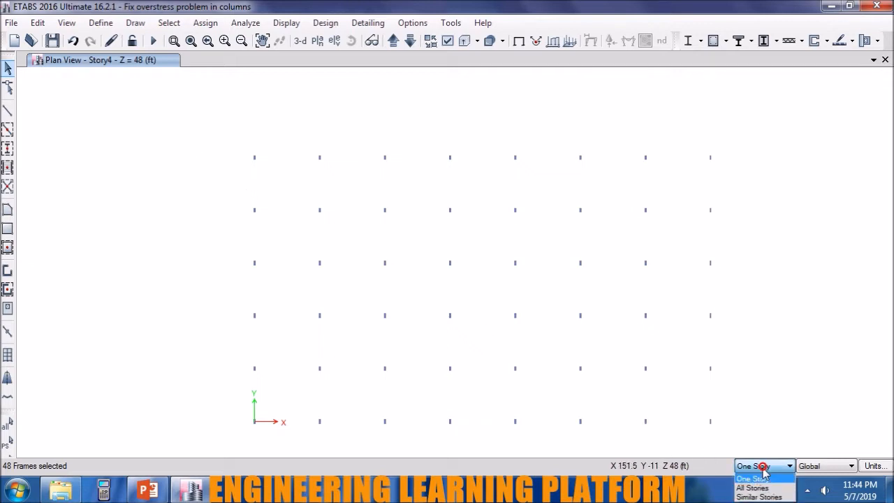
{"action": "left_click", "coordinate": [762, 481]}
{"action": "left_click", "coordinate": [769, 467]}
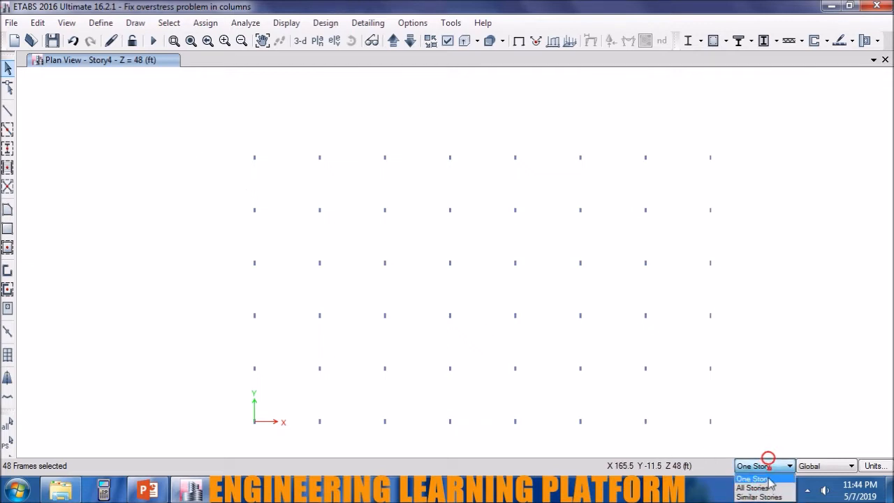
{"action": "left_click", "coordinate": [768, 488]}
{"action": "left_click_drag", "start_coordinate": [747, 442], "coordinate": [273, 119]}
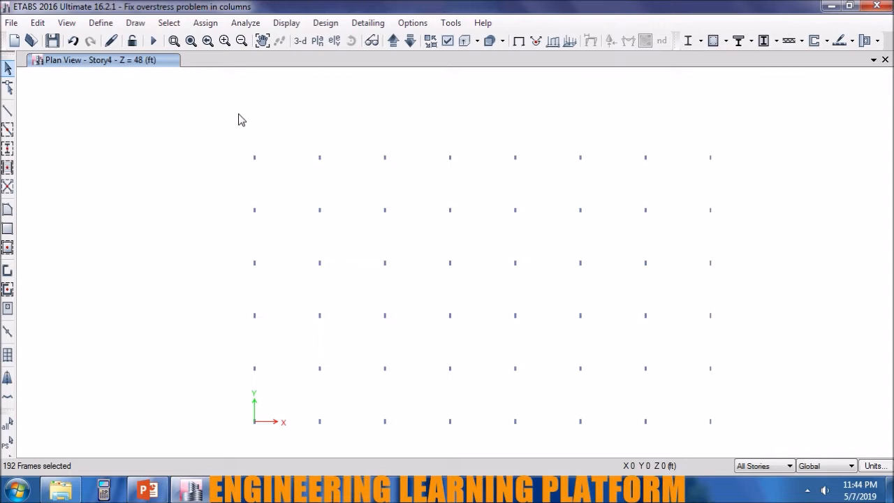
Assign the C 8 X 24 frame section to the selected columns and rerun the analysis.
{"action": "left_click", "coordinate": [205, 23]}
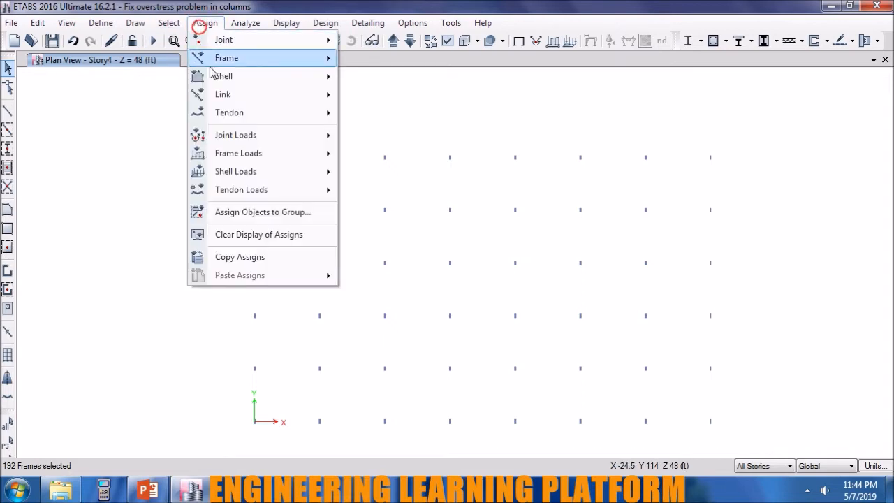
{"action": "mouse_move", "coordinate": [213, 62]}
{"action": "left_click", "coordinate": [395, 60]}
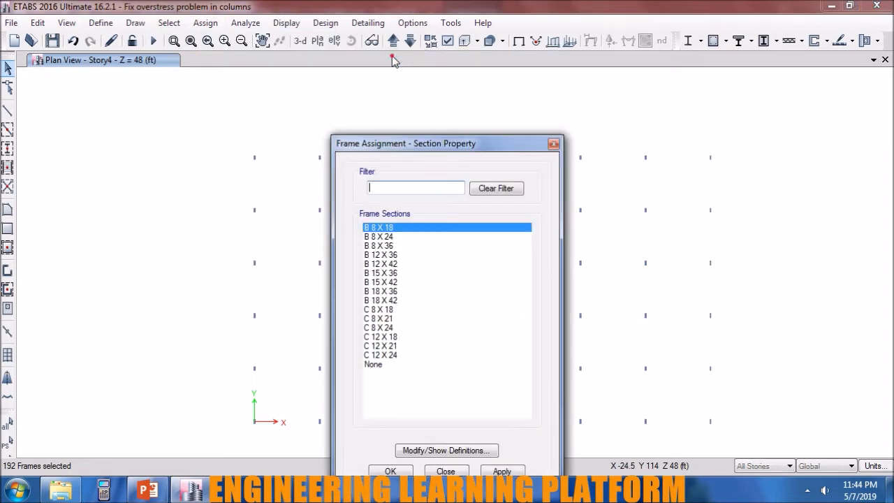
{"action": "left_click", "coordinate": [395, 327]}
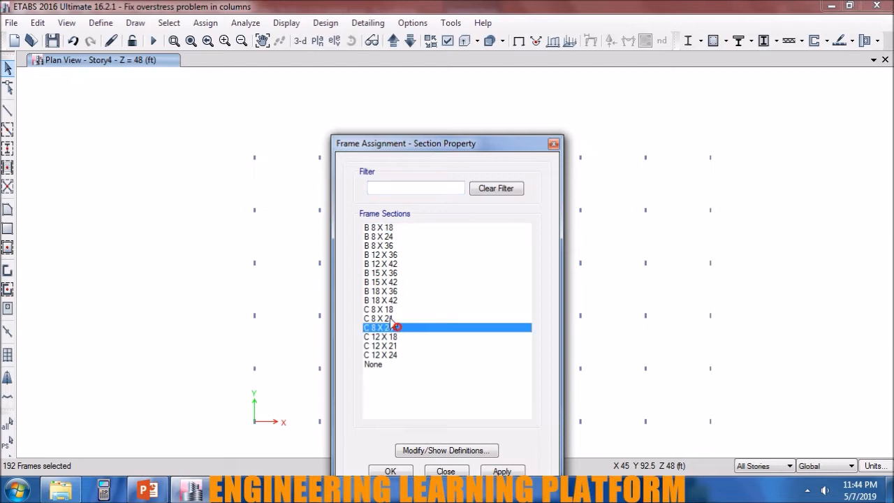
{"action": "left_click", "coordinate": [504, 472]}
{"action": "left_click", "coordinate": [410, 471]}
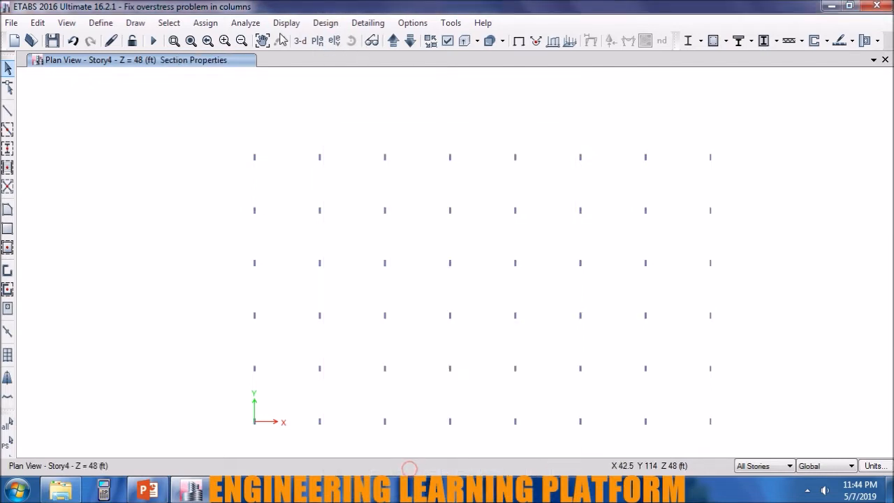
{"action": "left_click", "coordinate": [153, 40]}
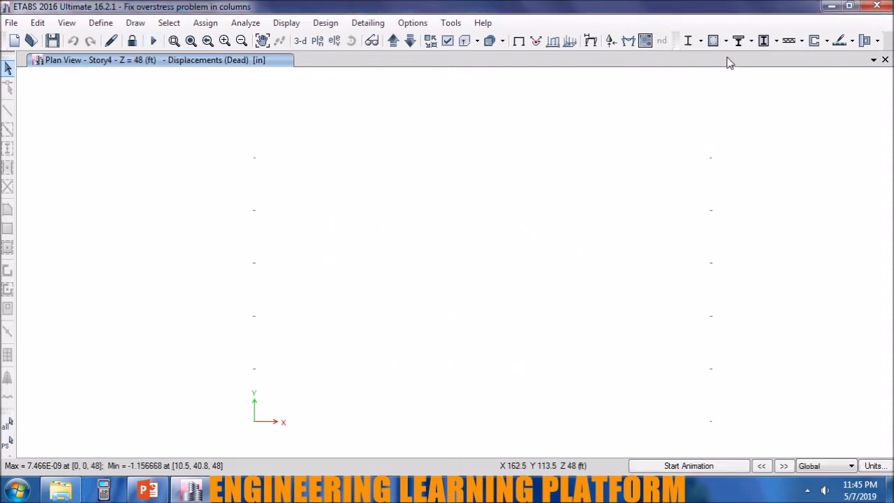
Rerun the concrete frame design check and review the design information of column C24 on Story4.
{"action": "left_click", "coordinate": [711, 41]}
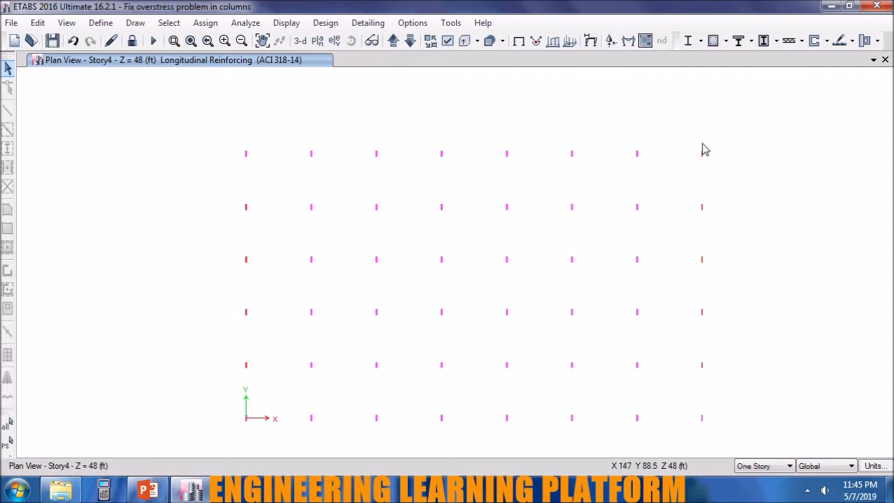
{"action": "right_click", "coordinate": [701, 210]}
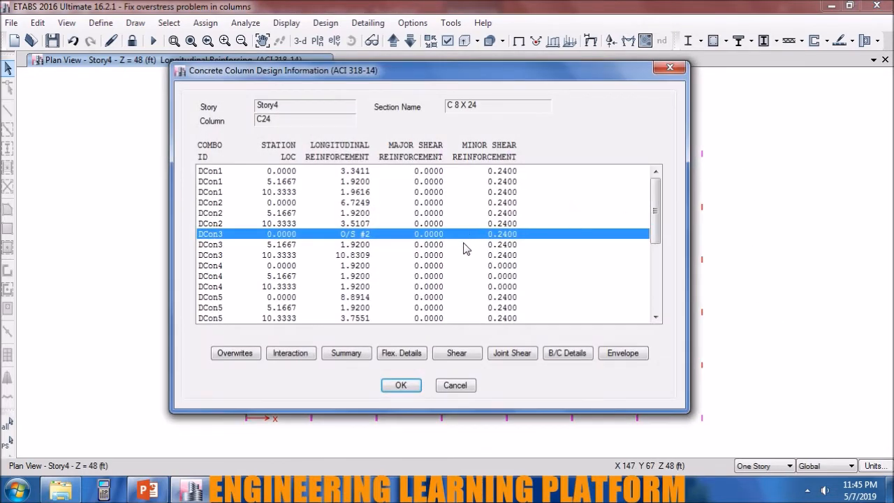
{"action": "left_click", "coordinate": [415, 388]}
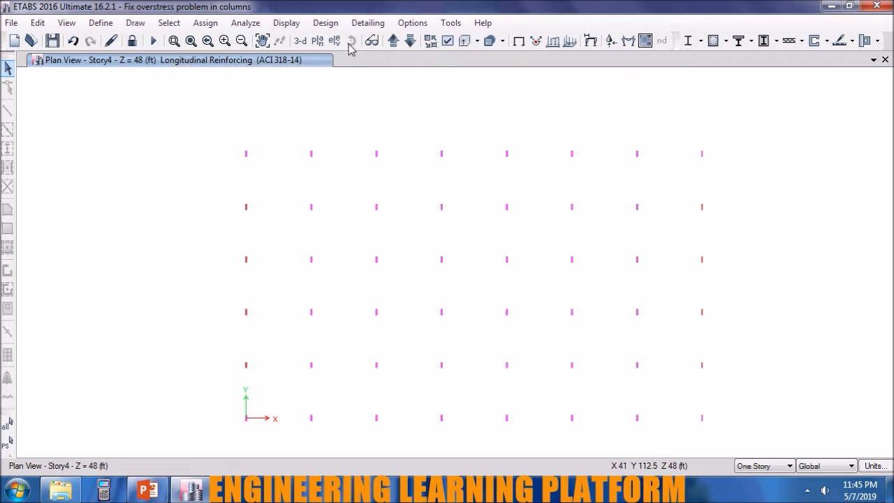
Review the concrete frame design overwrites of column C24 on Story4, keeping the model locked.
{"action": "right_click", "coordinate": [701, 209]}
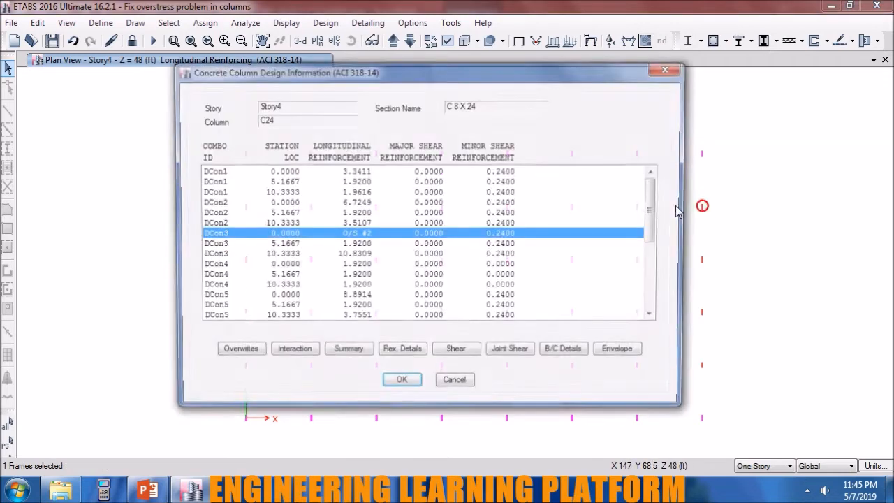
{"action": "left_click", "coordinate": [255, 358]}
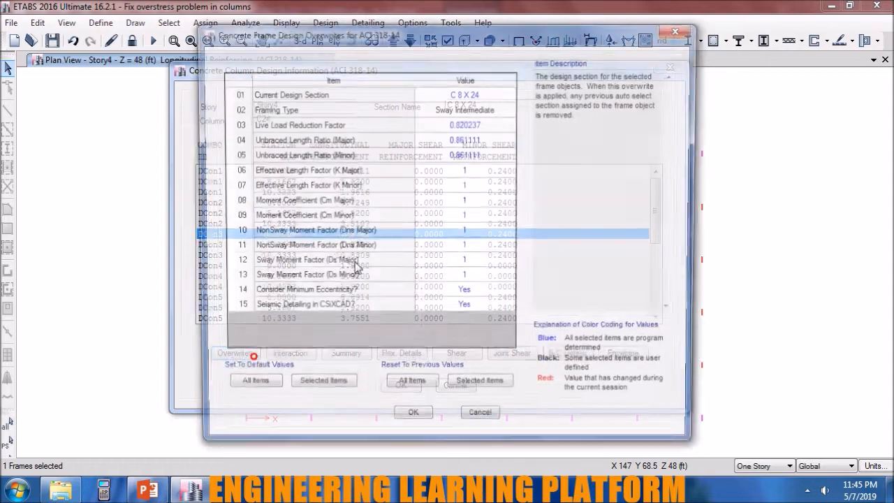
{"action": "left_click", "coordinate": [466, 108]}
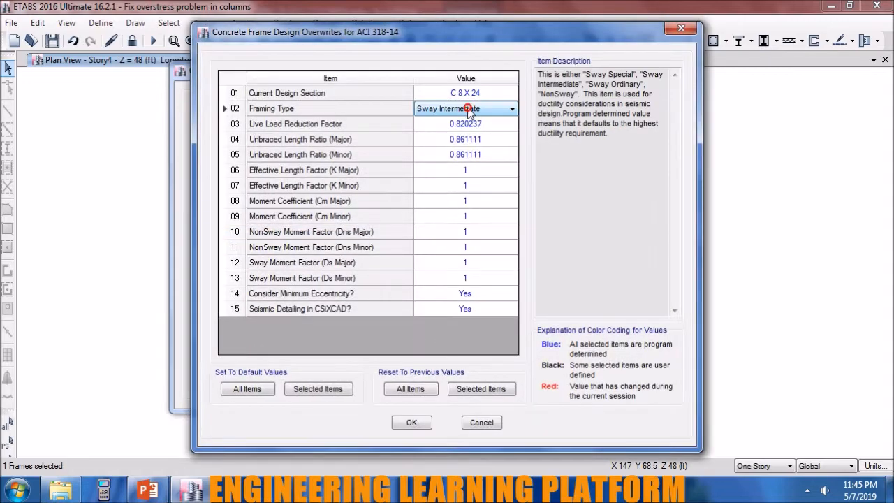
{"action": "left_click", "coordinate": [412, 422]}
{"action": "left_click", "coordinate": [416, 390]}
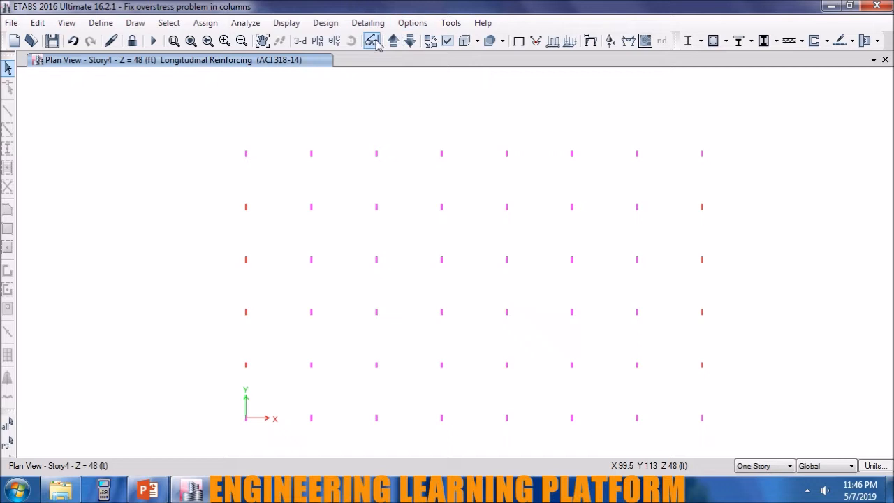
{"action": "left_click", "coordinate": [133, 42]}
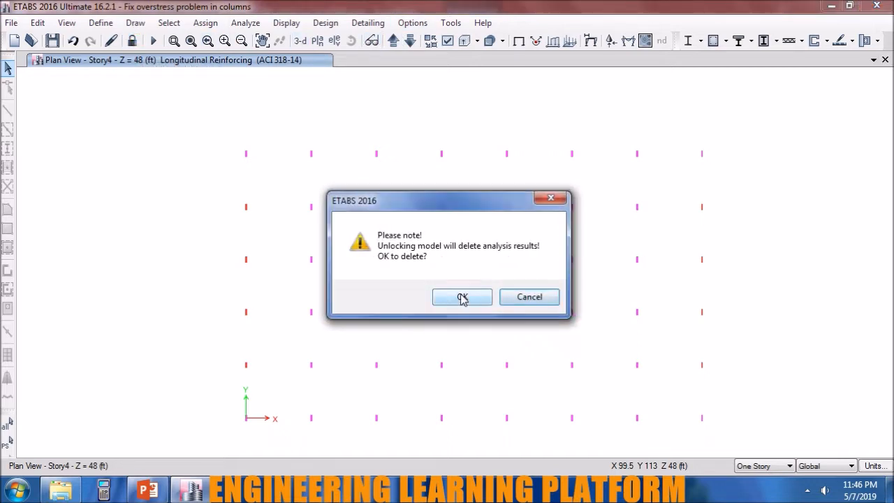
{"action": "left_click", "coordinate": [535, 297]}
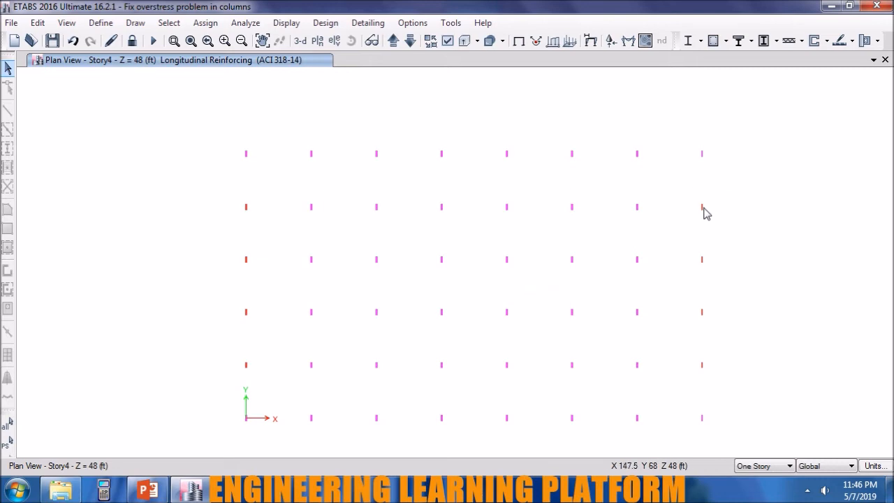
Overwrite the current design section of column C24 on Story4 with C 12 X 18.
{"action": "right_click", "coordinate": [702, 211]}
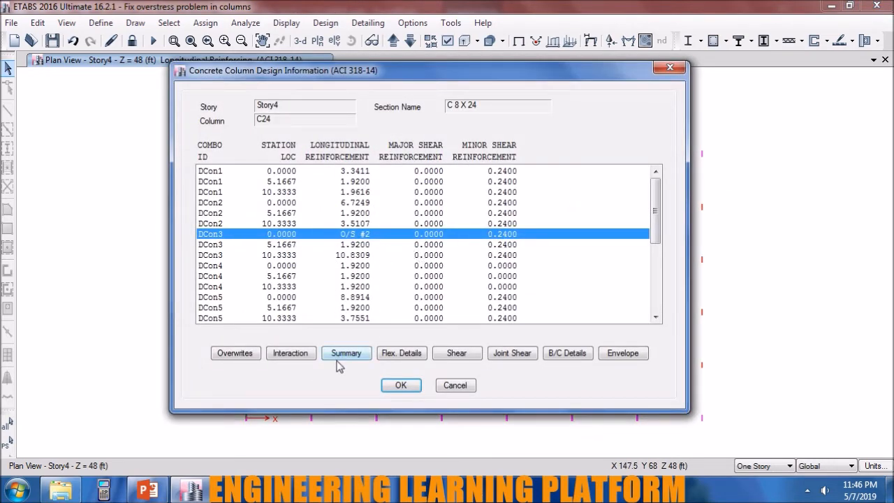
{"action": "left_click", "coordinate": [236, 353]}
{"action": "left_click", "coordinate": [464, 97]}
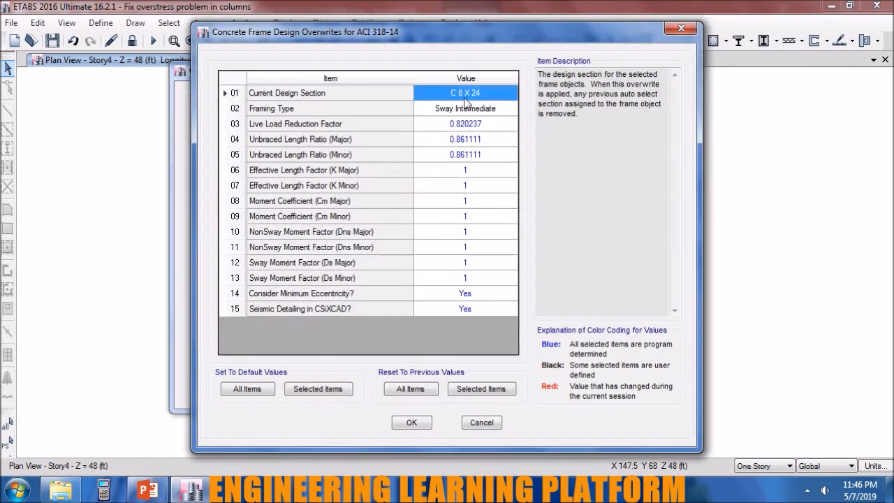
{"action": "left_click", "coordinate": [463, 97]}
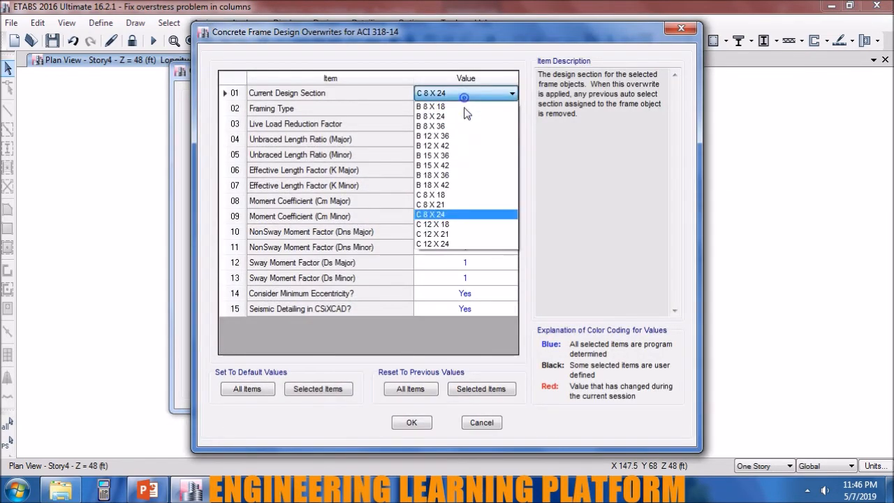
{"action": "left_click", "coordinate": [464, 225]}
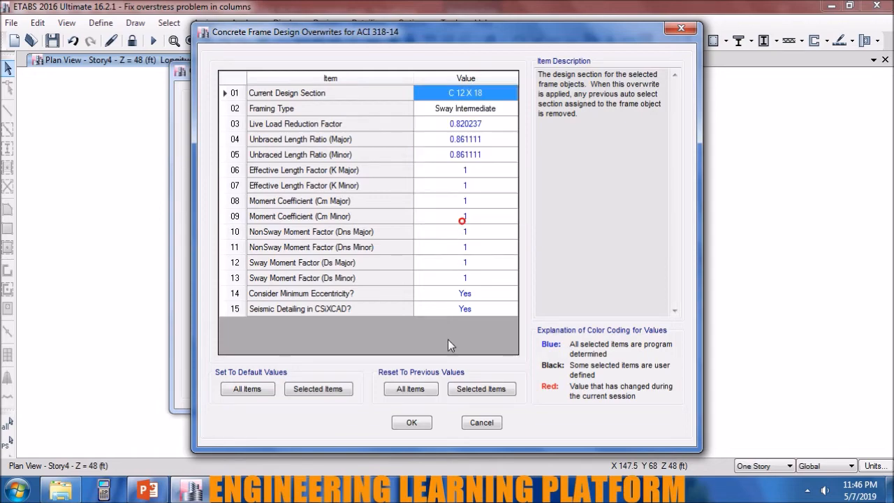
{"action": "left_click", "coordinate": [411, 423]}
{"action": "left_click", "coordinate": [396, 385]}
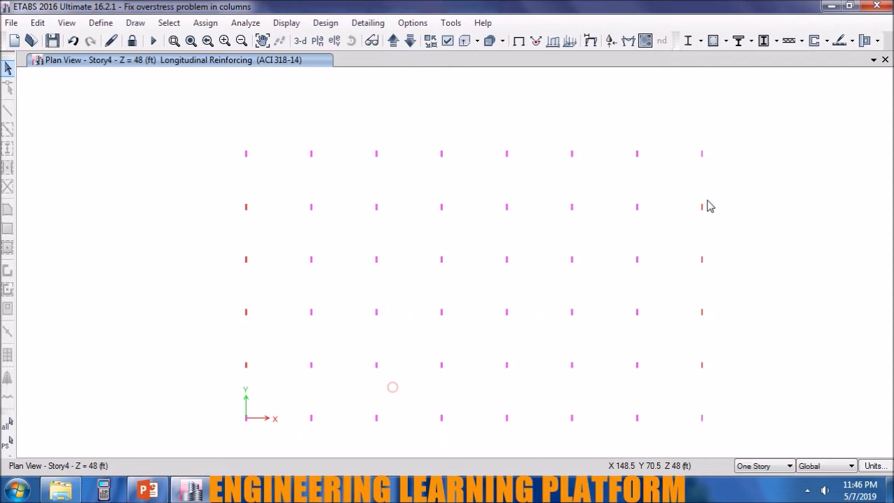
Rerun the concrete frame design check with column C24 selected and review its design information.
{"action": "left_click", "coordinate": [708, 220]}
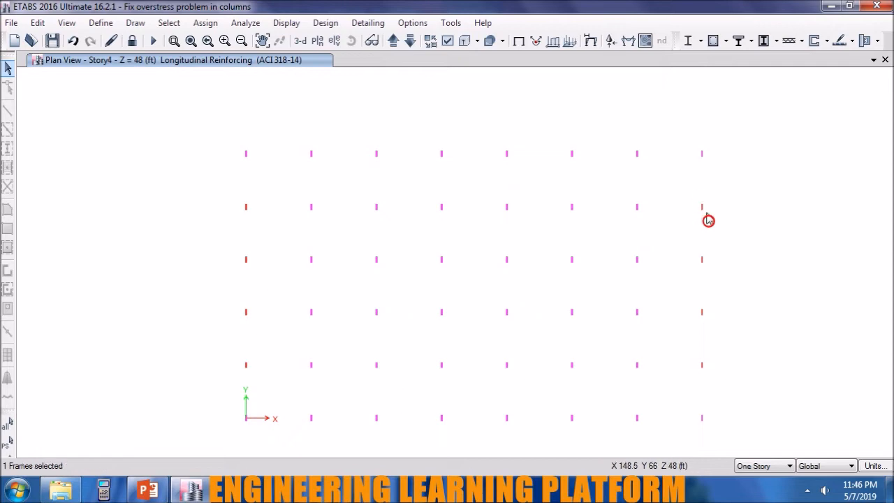
{"action": "left_click", "coordinate": [712, 41]}
{"action": "right_click", "coordinate": [702, 208]}
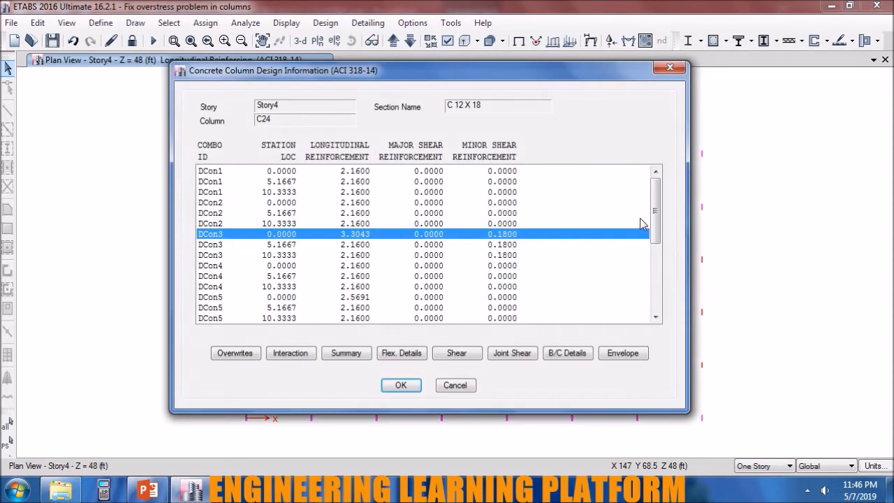
{"action": "left_click", "coordinate": [398, 384]}
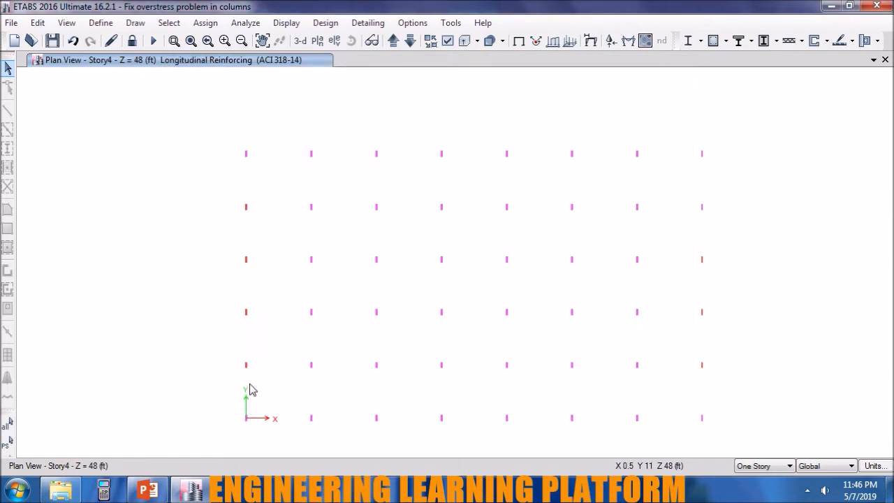
Unlock the model and, with the All Stories option, select the four intermediate columns along each outermost Y-direction column line.
{"action": "left_click", "coordinate": [132, 41]}
{"action": "left_click", "coordinate": [481, 304]}
{"action": "left_click_drag", "start_coordinate": [722, 389], "coordinate": [686, 191]}
{"action": "left_click_drag", "start_coordinate": [255, 380], "coordinate": [234, 175]}
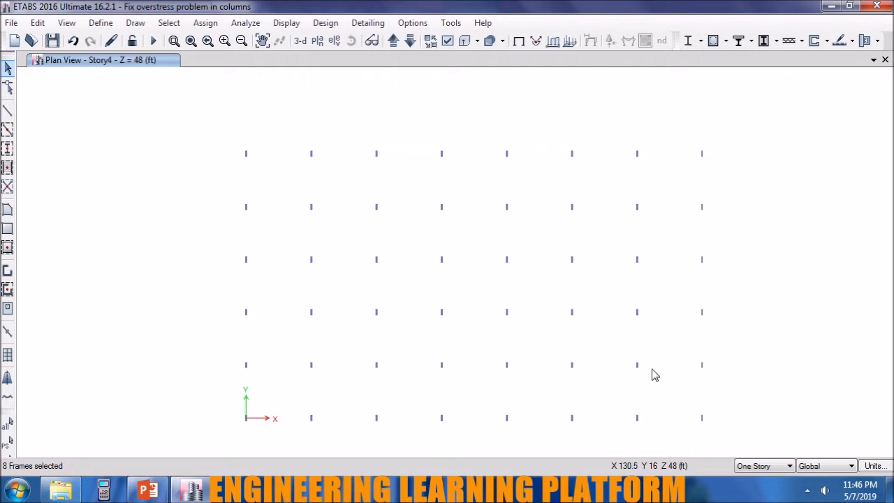
{"action": "left_click_drag", "start_coordinate": [709, 381], "coordinate": [690, 198]}
{"action": "left_click", "coordinate": [747, 465]}
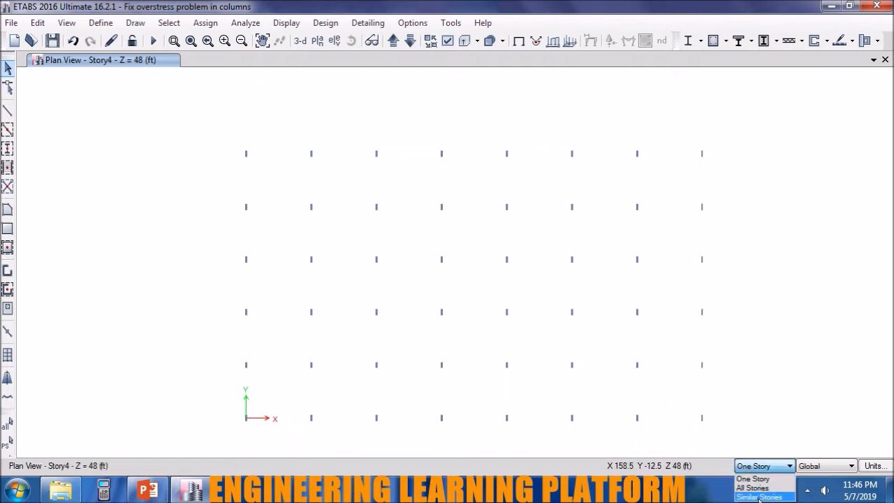
{"action": "left_click", "coordinate": [759, 497]}
{"action": "left_click", "coordinate": [768, 469]}
{"action": "left_click", "coordinate": [760, 485]}
{"action": "left_click_drag", "start_coordinate": [734, 378], "coordinate": [687, 188]}
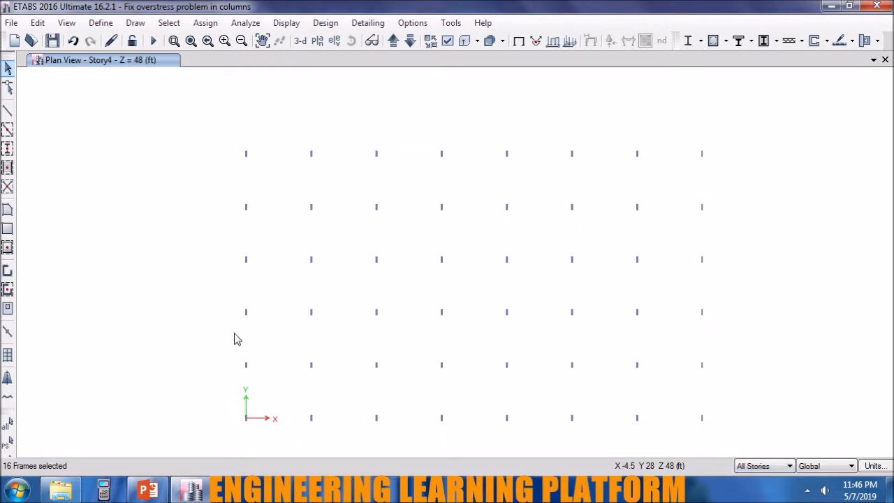
{"action": "left_click_drag", "start_coordinate": [249, 376], "coordinate": [237, 190]}
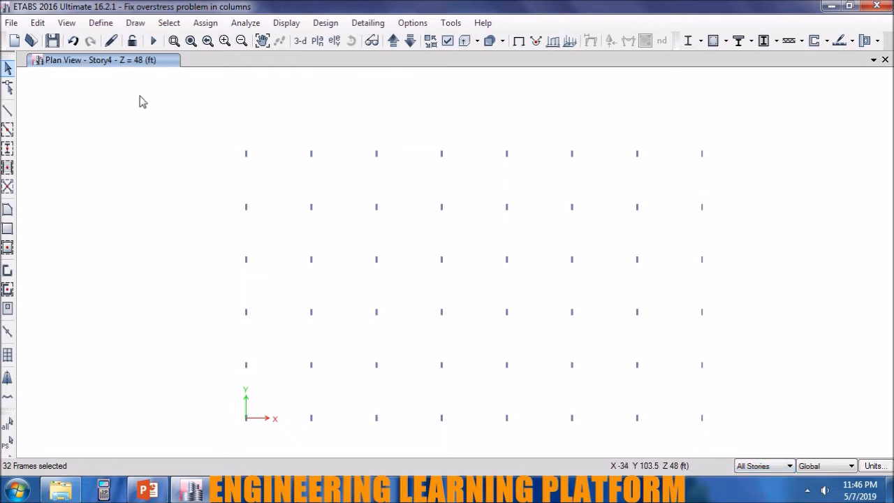
Assign the C 12 X 18 frame section to the selected edge columns and rerun the analysis.
{"action": "left_click", "coordinate": [202, 22]}
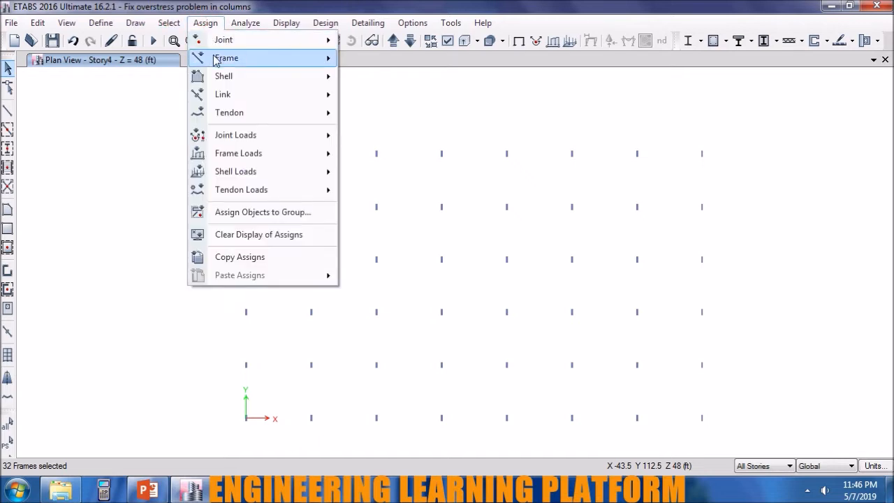
{"action": "mouse_move", "coordinate": [226, 57]}
{"action": "left_click", "coordinate": [377, 58]}
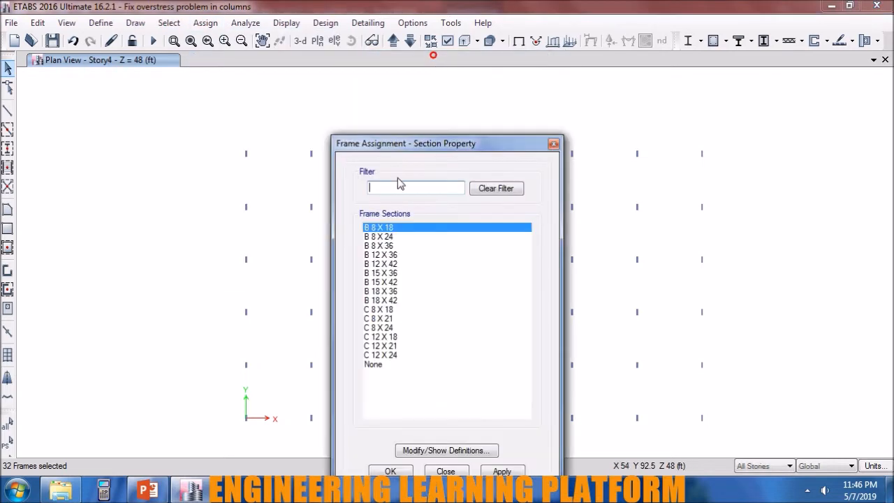
{"action": "left_click", "coordinate": [400, 337]}
{"action": "left_click", "coordinate": [501, 471]}
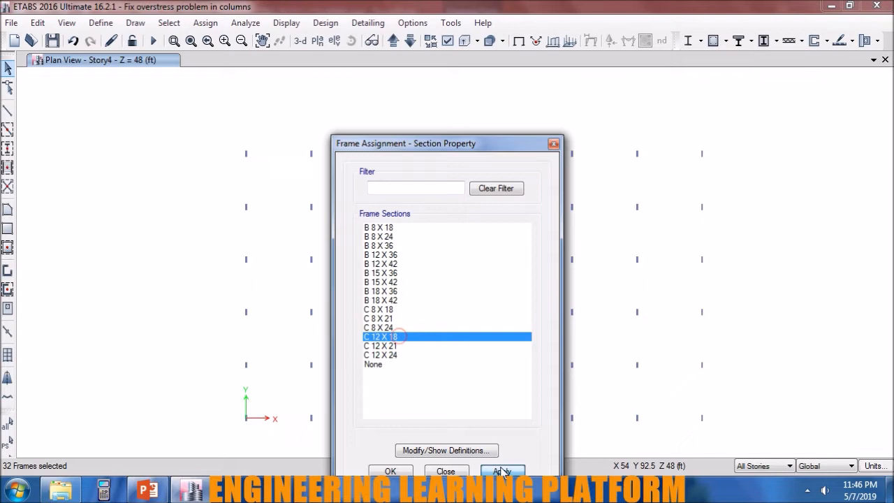
{"action": "left_click", "coordinate": [389, 472]}
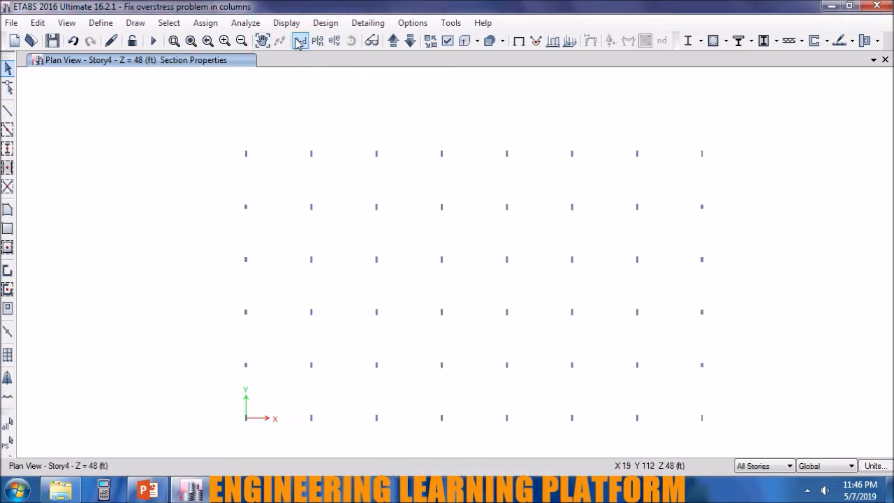
{"action": "left_click", "coordinate": [153, 40]}
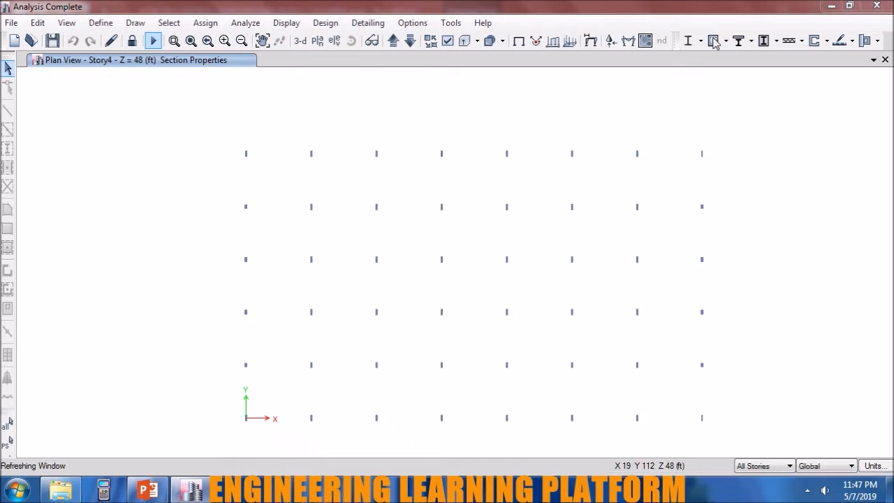
Rerun the concrete frame design check and inspect the column results in the Story4 plan and perspective views.
{"action": "left_click", "coordinate": [713, 40]}
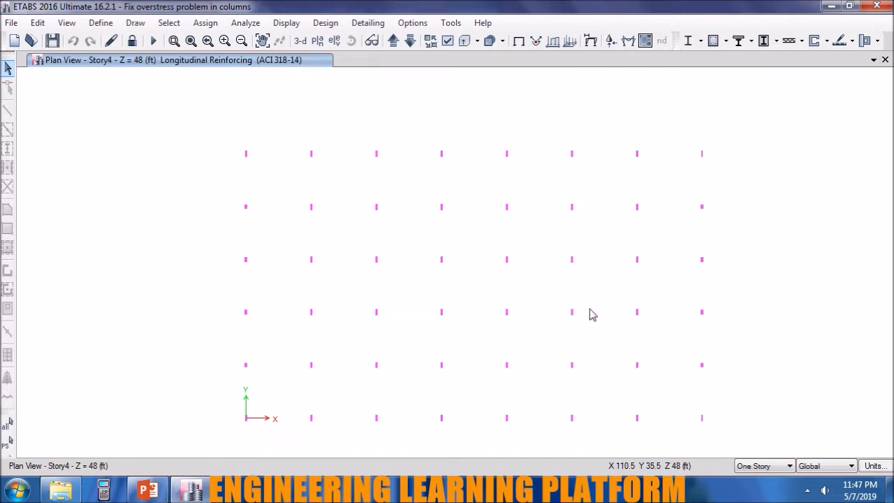
{"action": "middle_click_drag", "start_coordinate": [589, 249], "coordinate": [582, 243]}
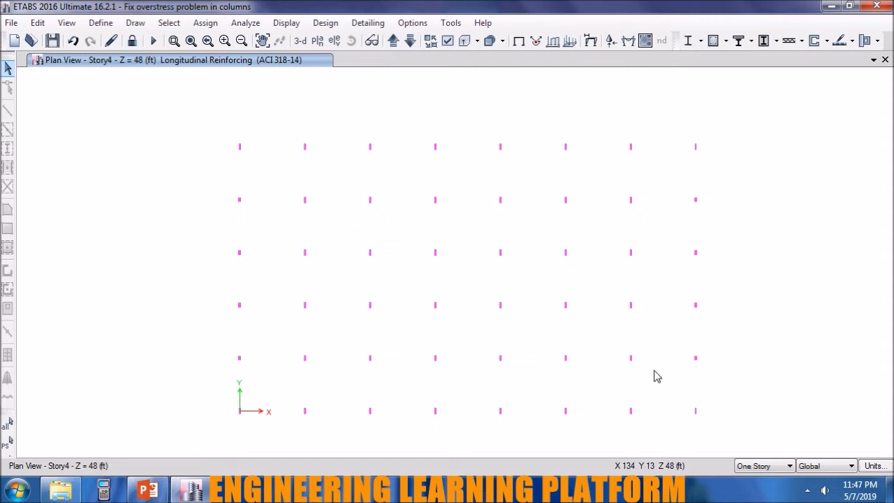
{"action": "left_click", "coordinate": [365, 42]}
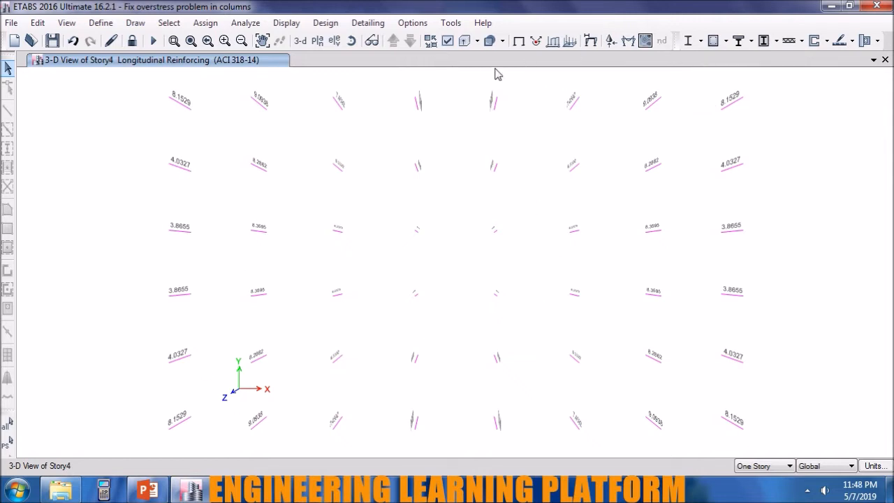
{"action": "left_click", "coordinate": [370, 40]}
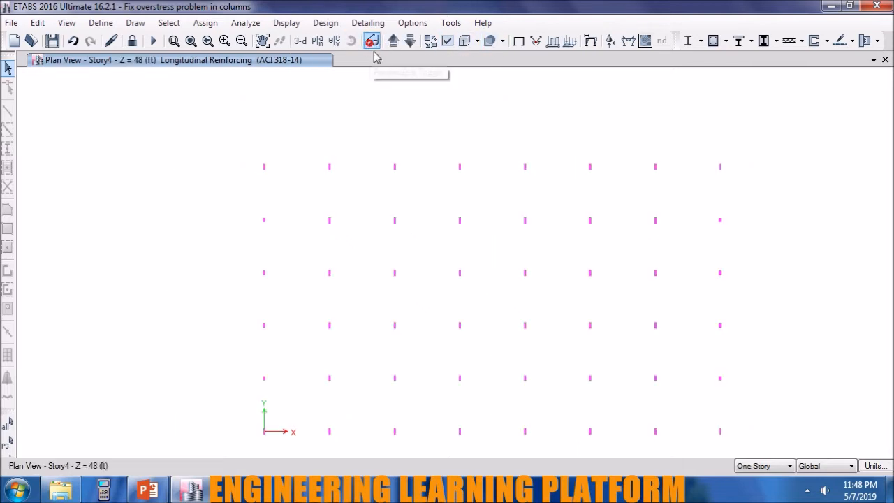
{"action": "middle_click_drag", "start_coordinate": [465, 134], "coordinate": [458, 115]}
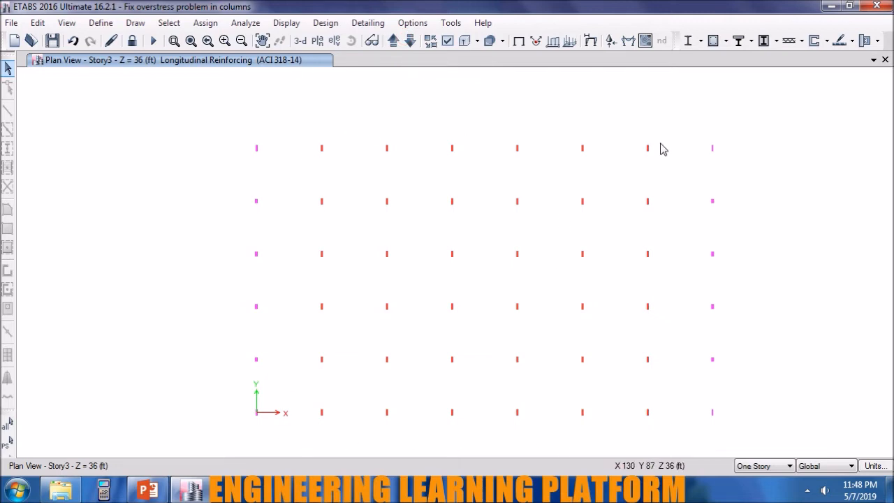
Review the design information and design overwrites of column C32 on Story3.
{"action": "right_click", "coordinate": [518, 202]}
{"action": "left_click", "coordinate": [241, 353]}
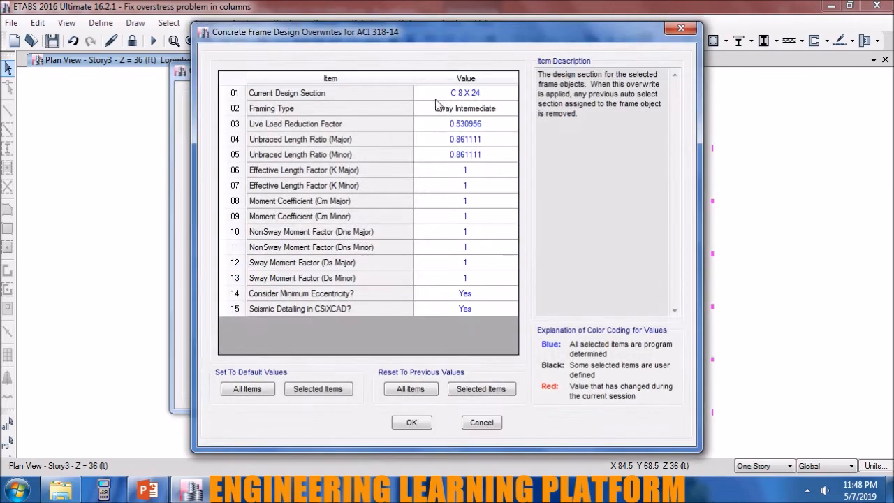
{"action": "left_click", "coordinate": [412, 423]}
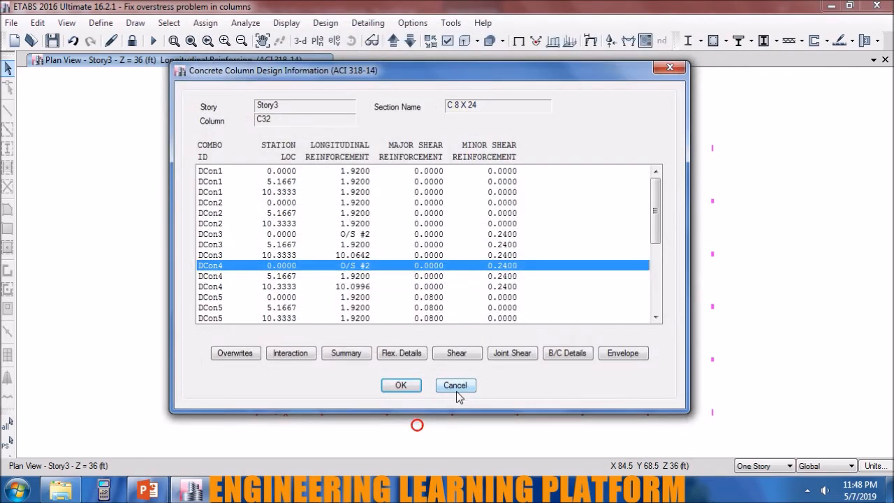
{"action": "left_click", "coordinate": [400, 386]}
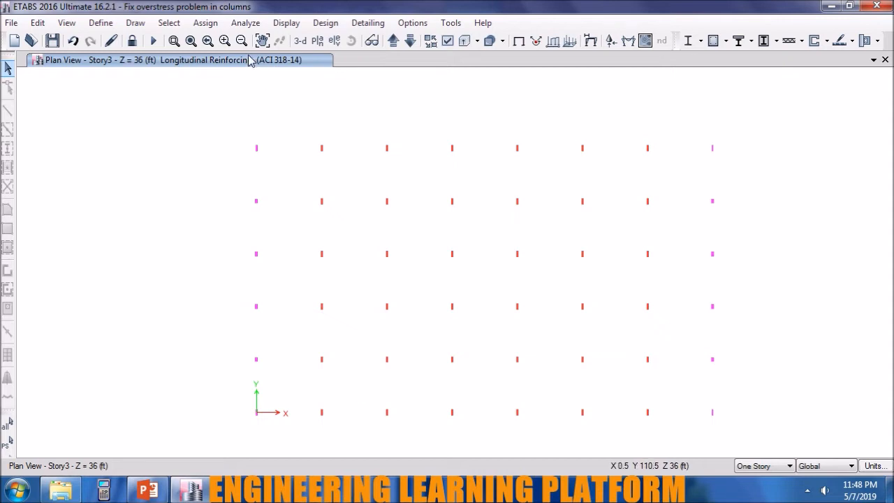
Show the beams in the Story3 plan view and unlock the model, deleting the analysis results.
{"action": "left_click", "coordinate": [438, 42]}
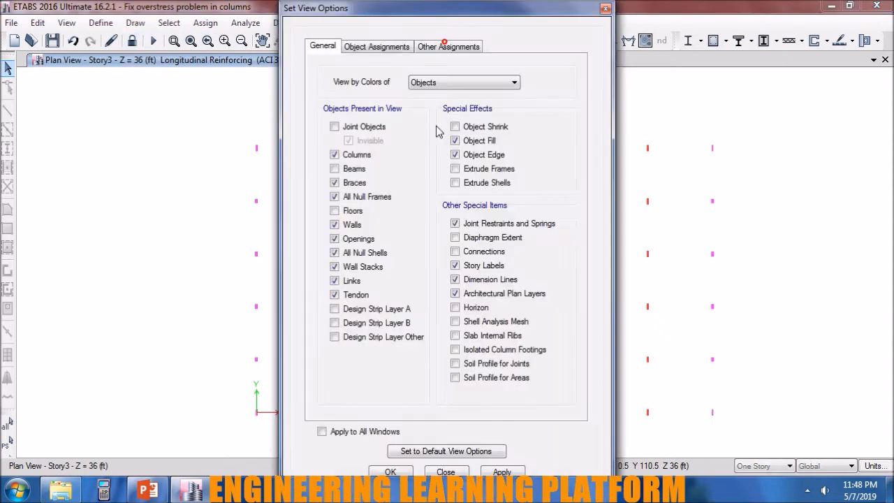
{"action": "left_click", "coordinate": [501, 472]}
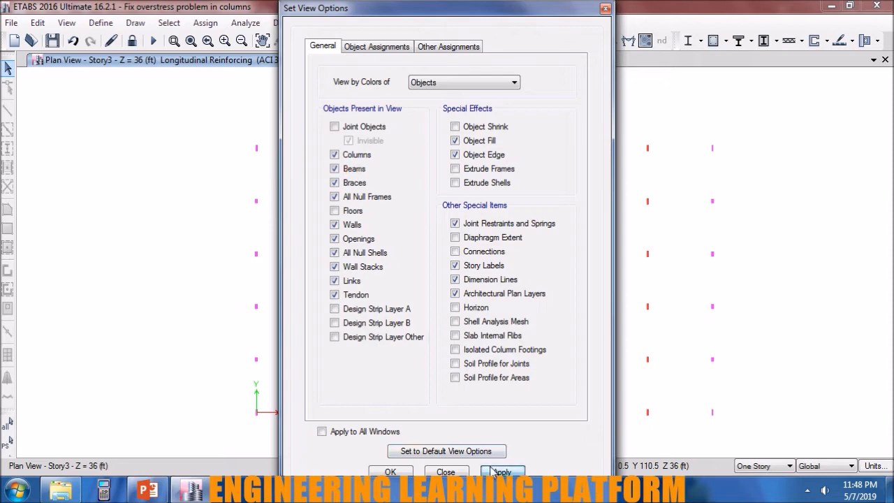
{"action": "left_click", "coordinate": [405, 471]}
{"action": "left_click", "coordinate": [132, 40]}
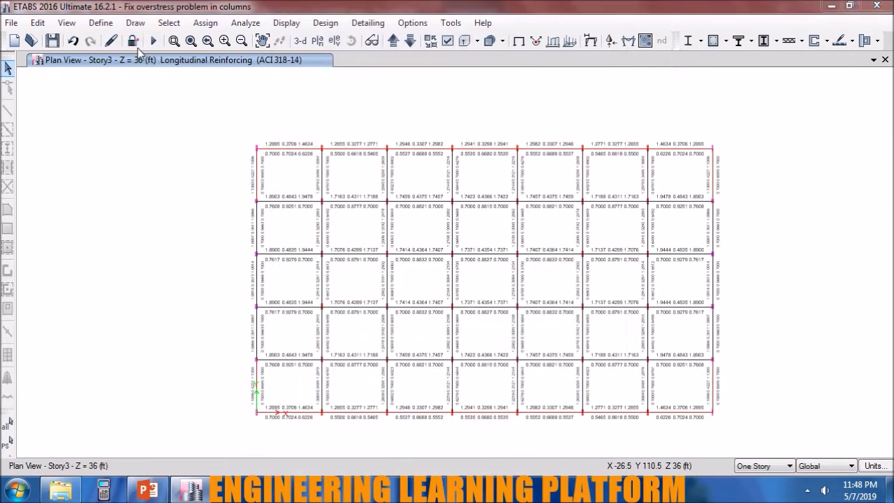
{"action": "left_click", "coordinate": [452, 300]}
Hide the columns in the Story3 plan view and select all of the story's beams.
{"action": "left_click_drag", "start_coordinate": [692, 427], "coordinate": [671, 122]}
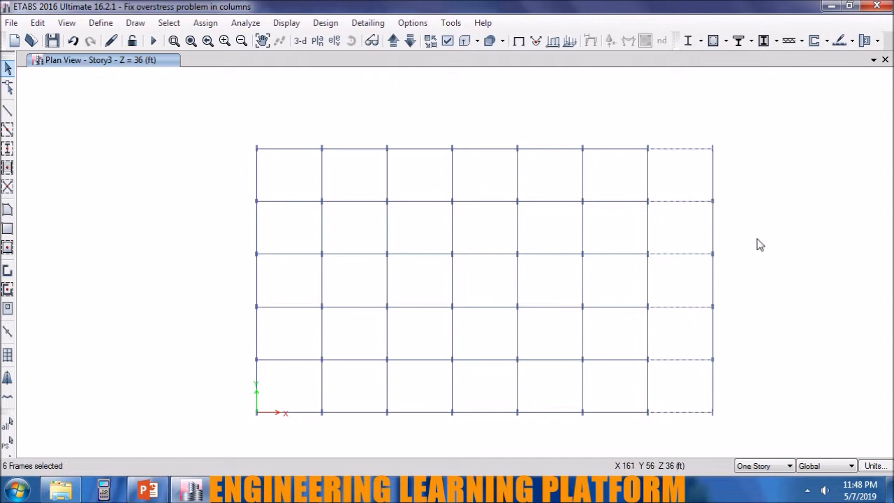
{"action": "left_click_drag", "start_coordinate": [758, 235], "coordinate": [241, 221]}
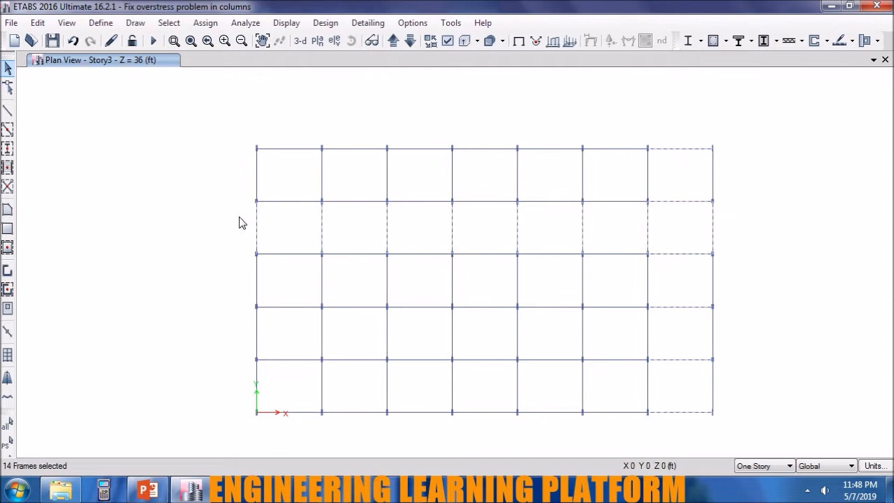
{"action": "left_click", "coordinate": [446, 42]}
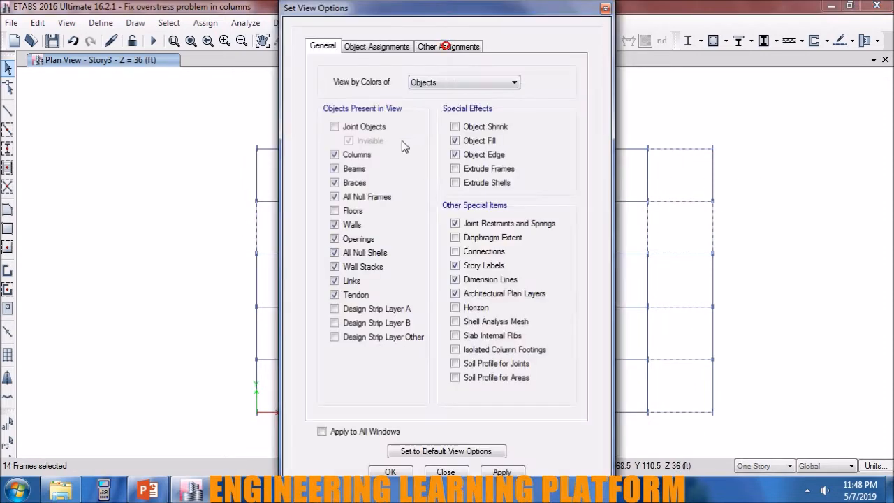
{"action": "left_click", "coordinate": [362, 154]}
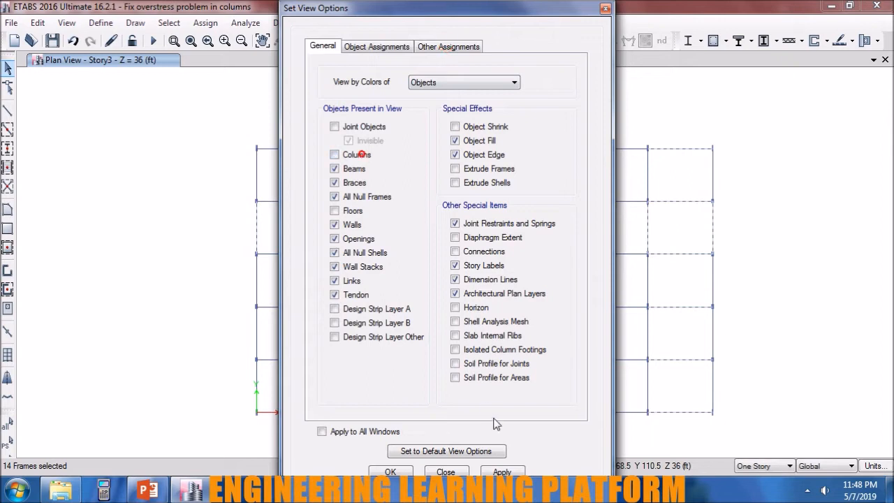
{"action": "left_click", "coordinate": [503, 472]}
{"action": "left_click_drag", "start_coordinate": [746, 433], "coordinate": [746, 329]}
{"action": "left_click", "coordinate": [445, 42]}
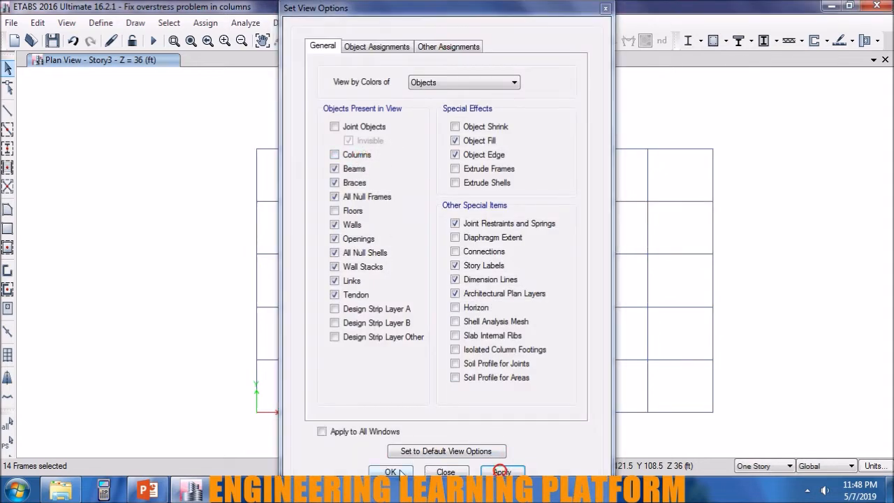
{"action": "left_click", "coordinate": [445, 472]}
{"action": "left_click_drag", "start_coordinate": [740, 430], "coordinate": [222, 119]}
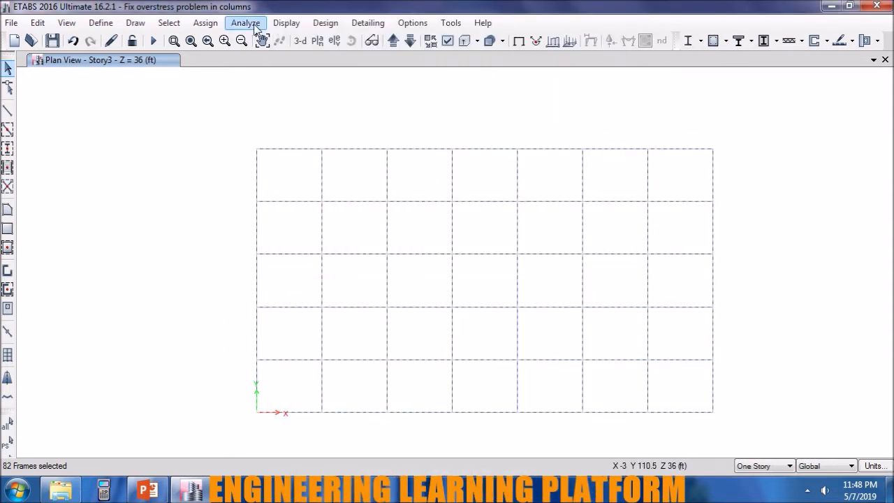
Release Moment 33 (Major) at the start and end of the selected Story3 beams, with both spring values at 0.
{"action": "left_click", "coordinate": [205, 23]}
{"action": "mouse_move", "coordinate": [222, 57]}
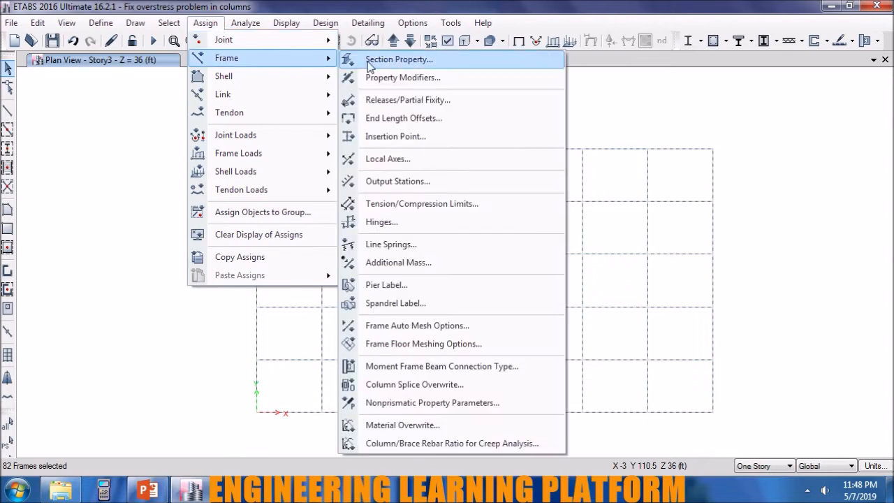
{"action": "left_click", "coordinate": [408, 100]}
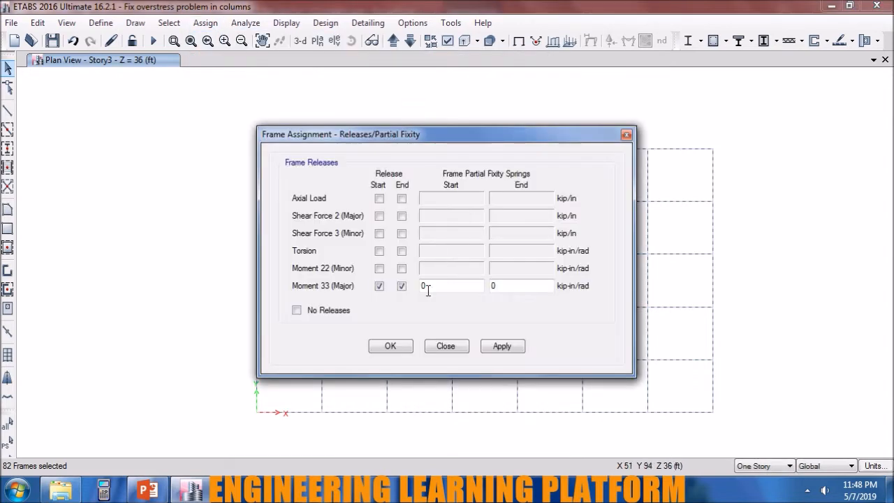
{"action": "left_click", "coordinate": [502, 346]}
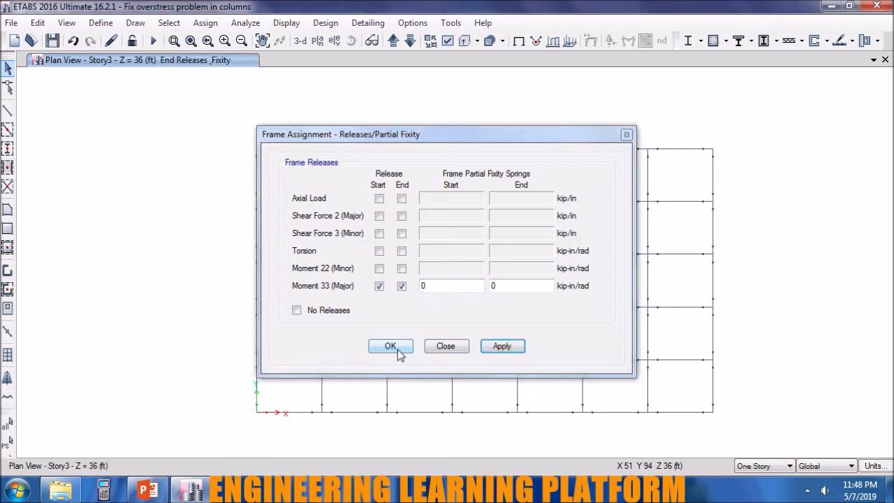
{"action": "left_click", "coordinate": [390, 346]}
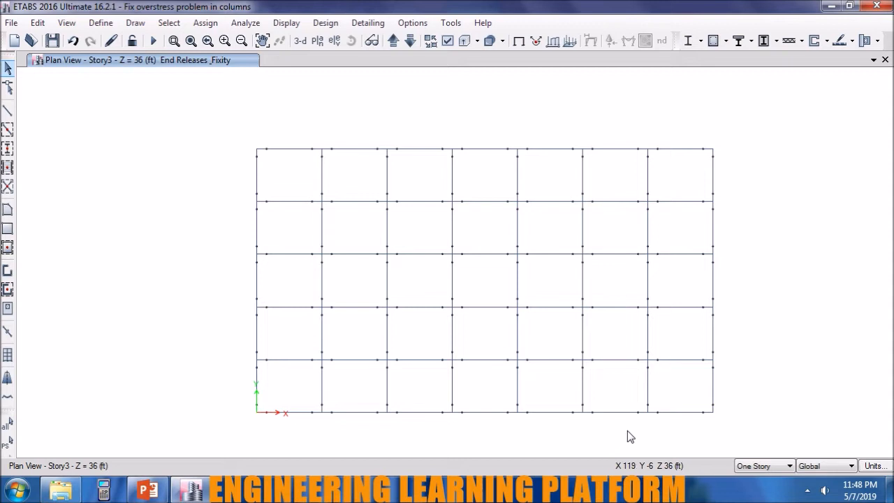
Rerun the analysis and set the plan view to show columns but not beams.
{"action": "left_click", "coordinate": [152, 42]}
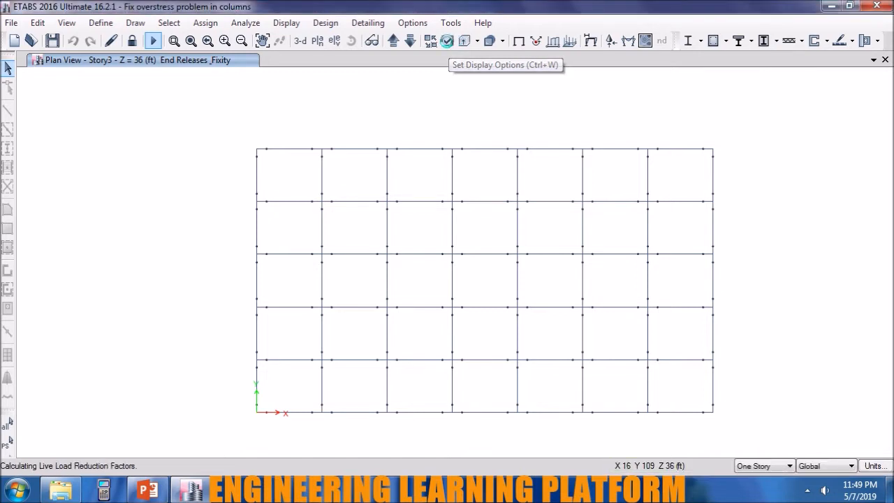
{"action": "left_click", "coordinate": [447, 39]}
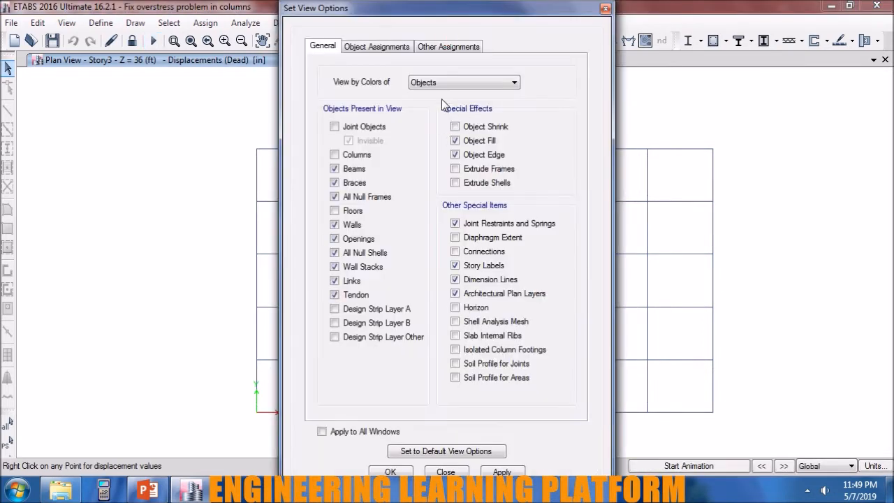
{"action": "left_click", "coordinate": [354, 168]}
{"action": "left_click", "coordinate": [502, 471]}
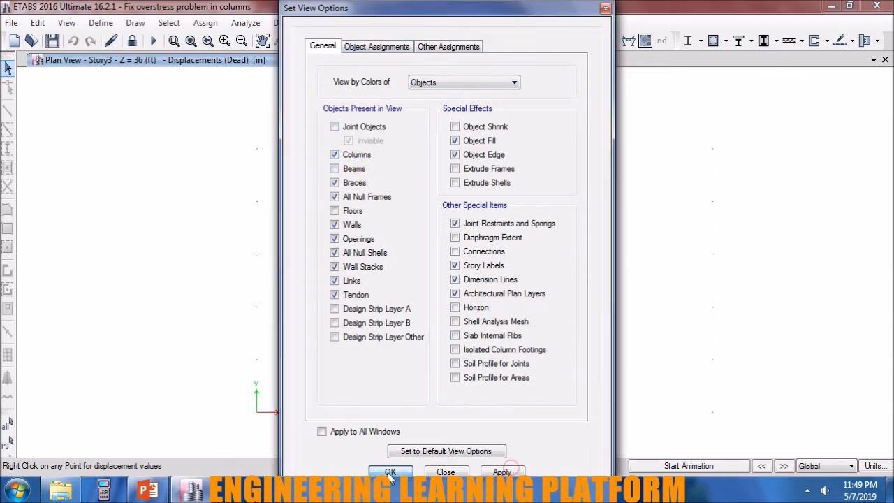
{"action": "left_click", "coordinate": [390, 473]}
Rerun the concrete frame design check and inspect the column results in the Story3, Story2 and Story1 plans.
{"action": "left_click", "coordinate": [713, 41]}
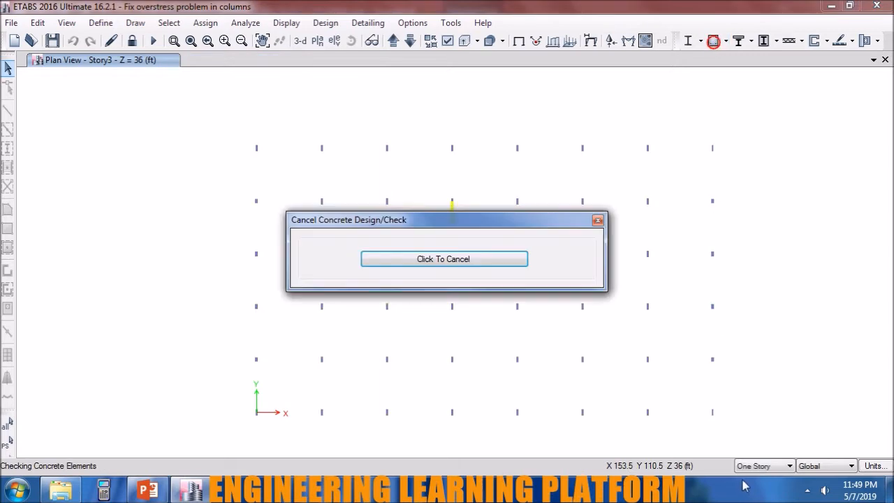
{"action": "left_click", "coordinate": [807, 490]}
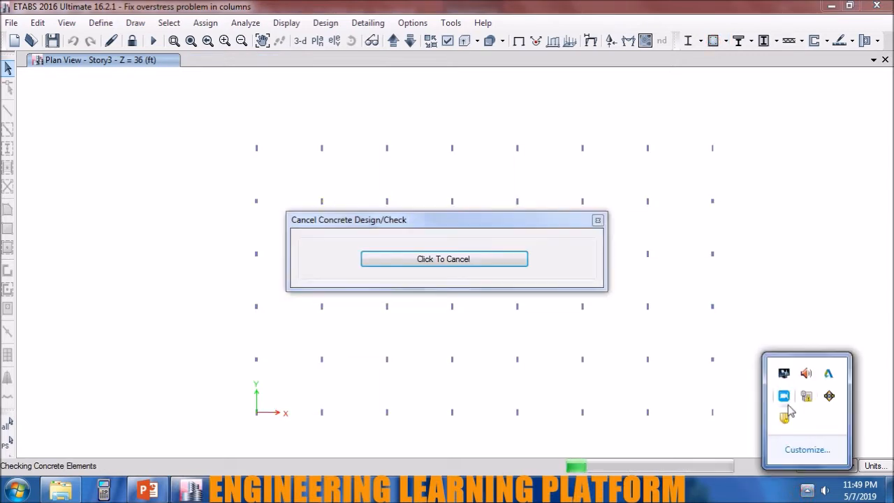
{"action": "left_click", "coordinate": [807, 490]}
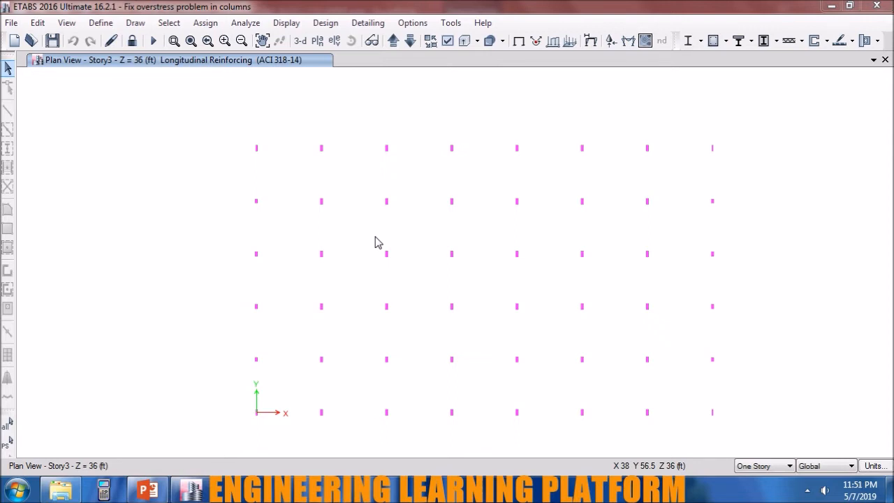
{"action": "left_click", "coordinate": [415, 42]}
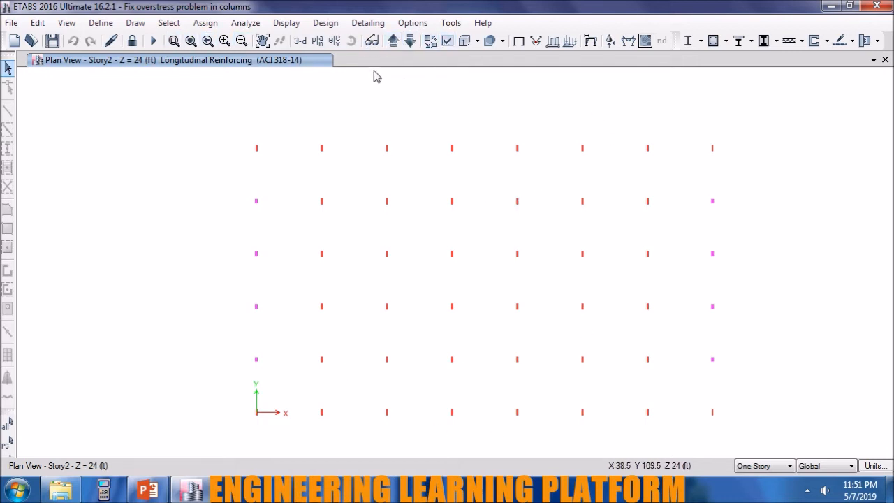
{"action": "left_click", "coordinate": [410, 40]}
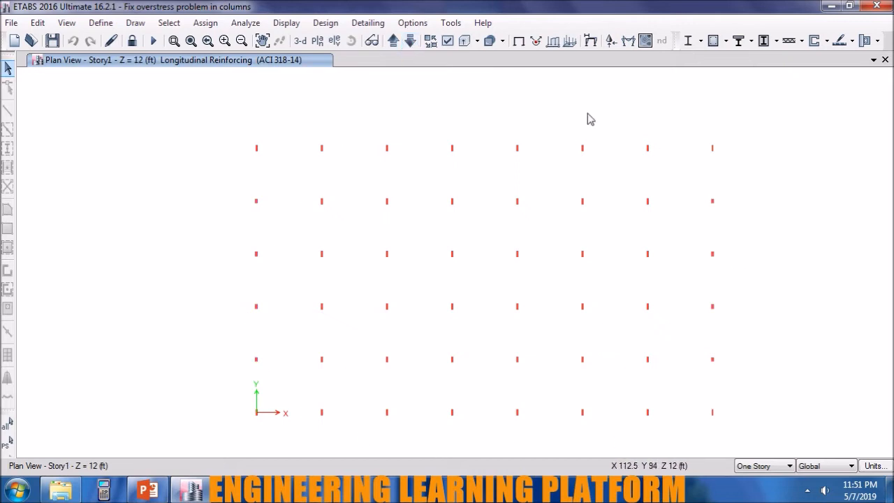
Turn on joint objects in the view options and inspect the column design results in the 3-D view.
{"action": "left_click", "coordinate": [433, 41]}
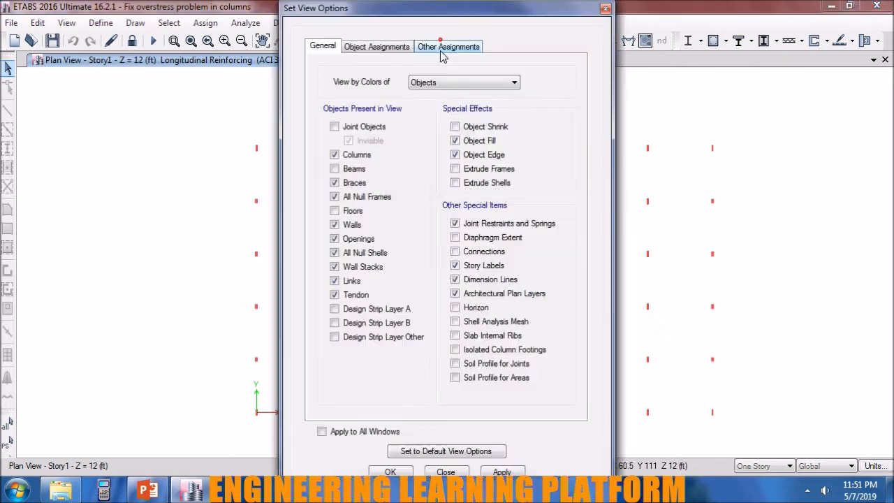
{"action": "left_click", "coordinate": [369, 124]}
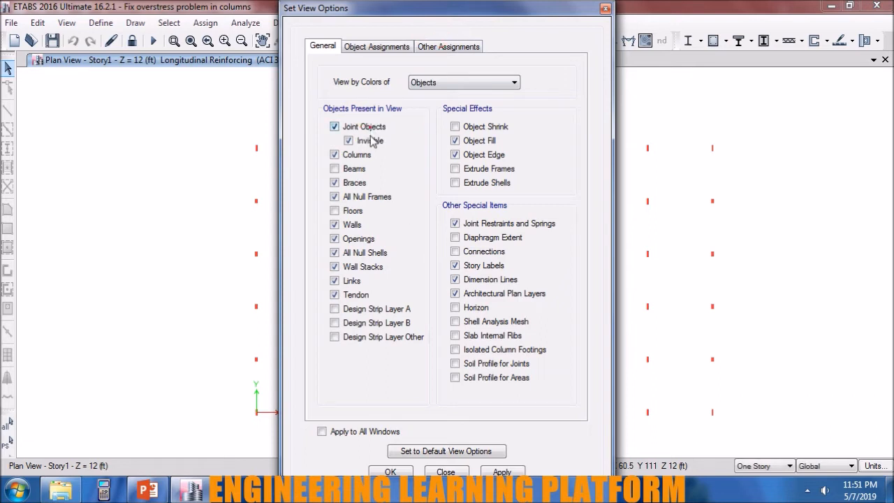
{"action": "left_click", "coordinate": [390, 471]}
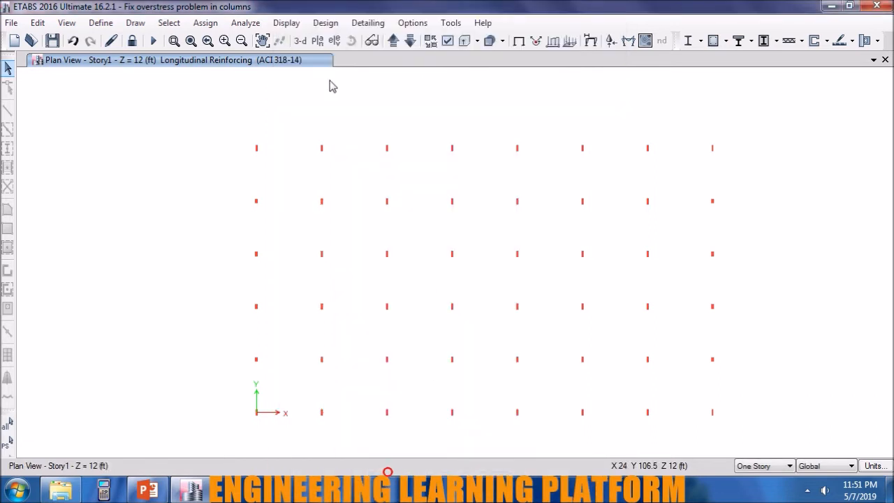
{"action": "left_click", "coordinate": [300, 41]}
{"action": "middle_click_drag", "start_coordinate": [473, 429], "coordinate": [390, 352], "text": "shift"}
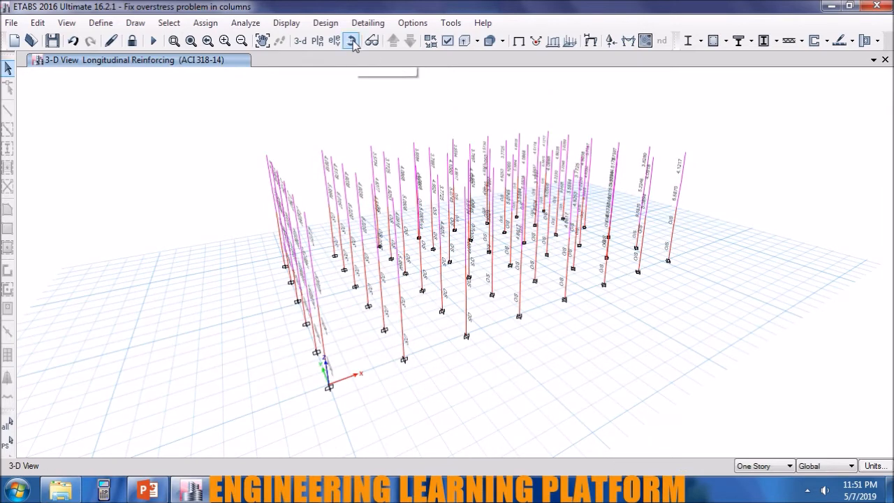
Return to the Story1 plan, move up to the Story2 plan and unlock the model.
{"action": "left_click", "coordinate": [317, 41]}
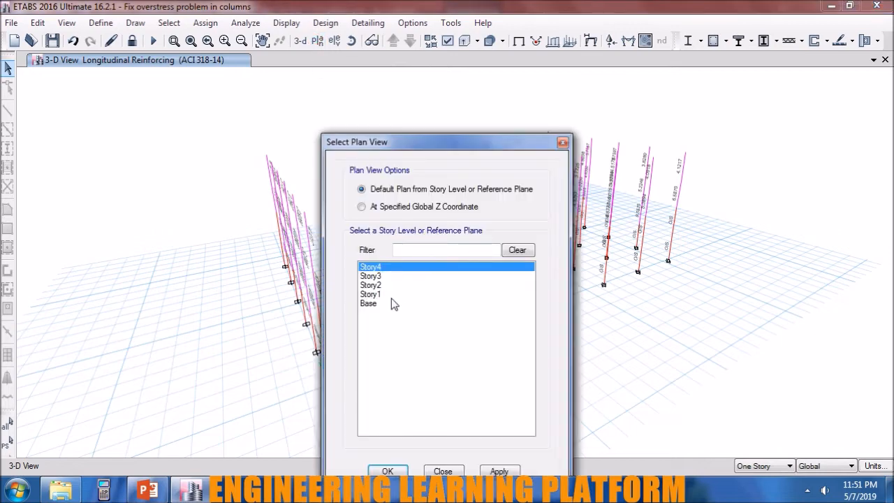
{"action": "left_click", "coordinate": [391, 296]}
{"action": "left_click", "coordinate": [499, 472]}
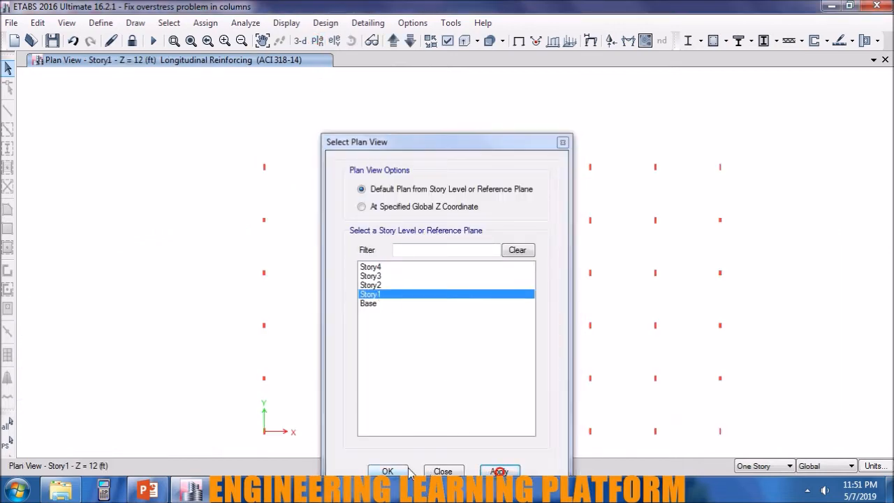
{"action": "left_click", "coordinate": [395, 472]}
{"action": "left_click", "coordinate": [394, 41]}
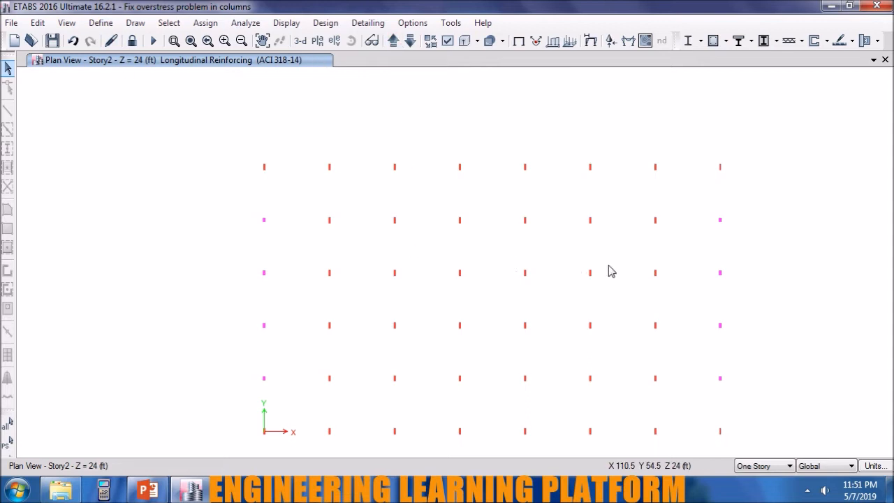
{"action": "left_click", "coordinate": [137, 44]}
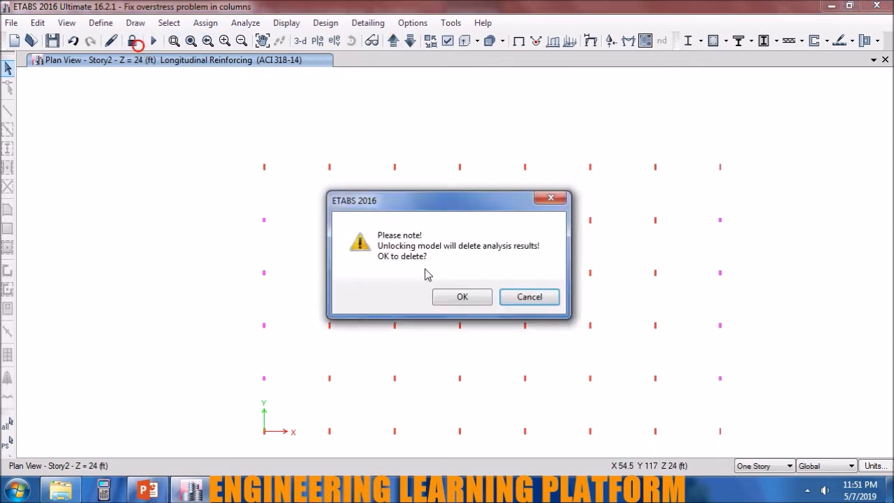
{"action": "left_click", "coordinate": [441, 295]}
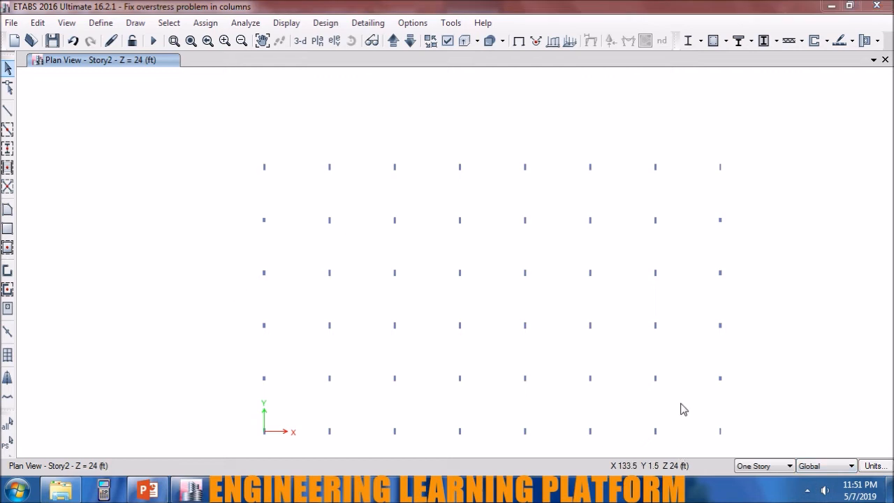
Show beams and hide columns in the Story2 plan view, then select all of its beams and joints.
{"action": "left_click", "coordinate": [446, 41]}
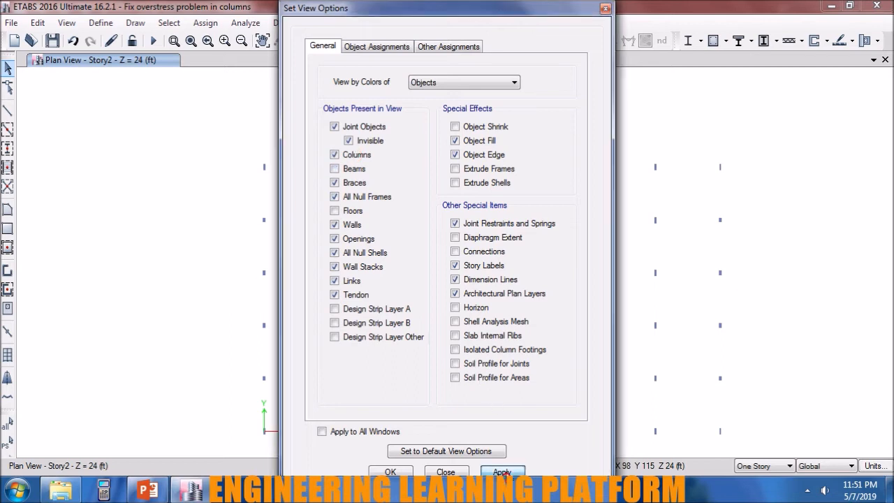
{"action": "left_click", "coordinate": [390, 472]}
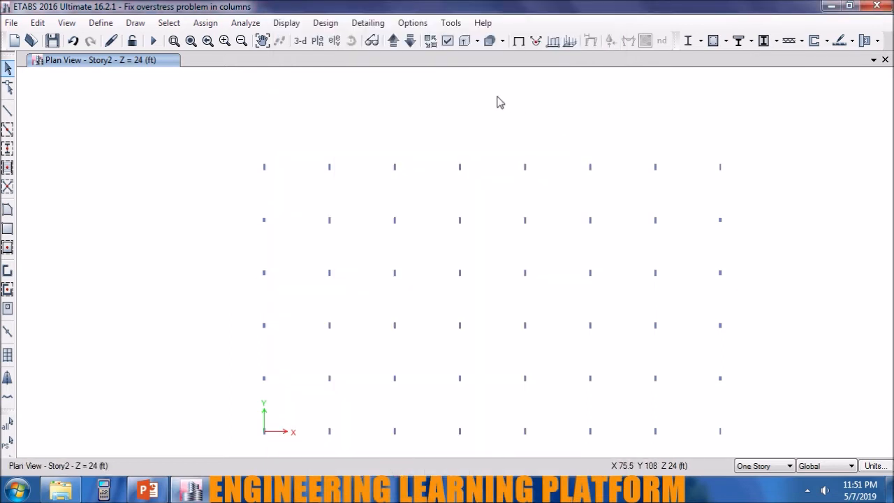
{"action": "left_click", "coordinate": [449, 43]}
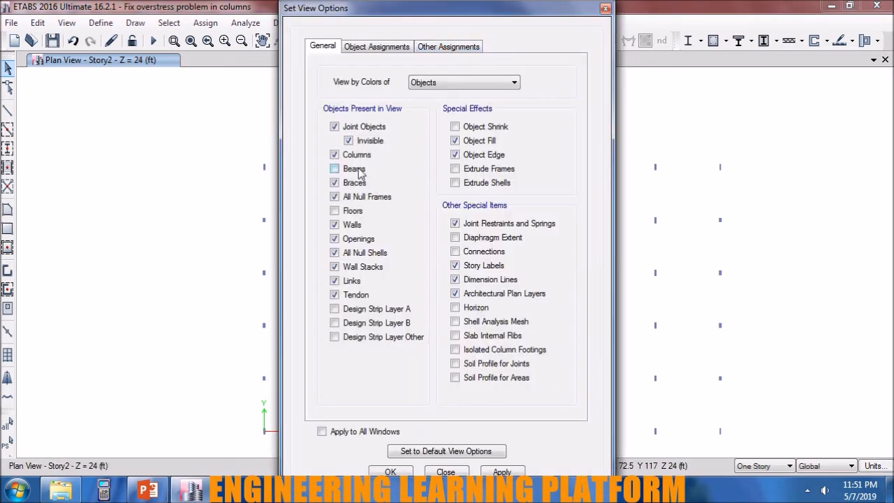
{"action": "left_click", "coordinate": [518, 474]}
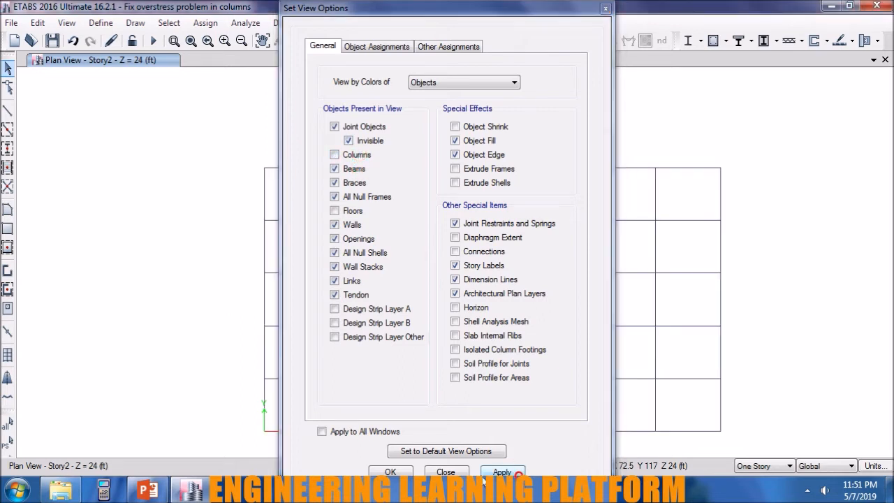
{"action": "left_click", "coordinate": [407, 469]}
{"action": "left_click_drag", "start_coordinate": [749, 445], "coordinate": [248, 153]}
{"action": "left_click", "coordinate": [204, 24]}
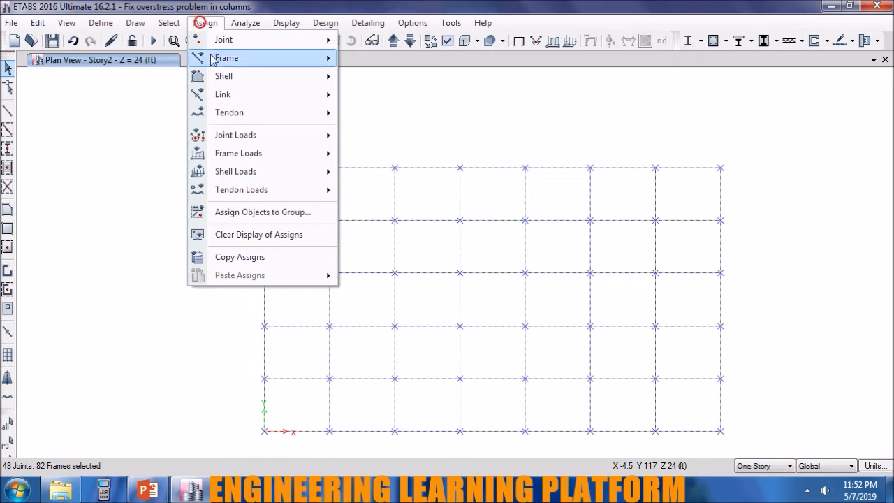
{"action": "mouse_move", "coordinate": [231, 58]}
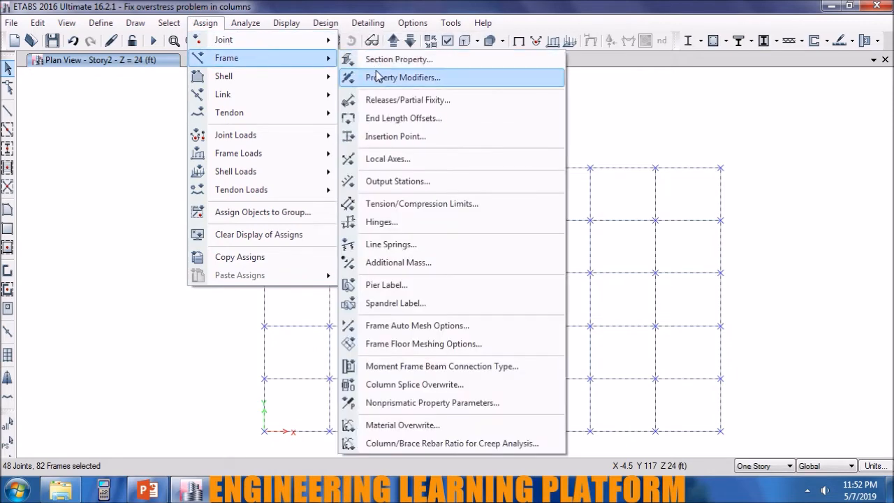
{"action": "left_click", "coordinate": [389, 114]}
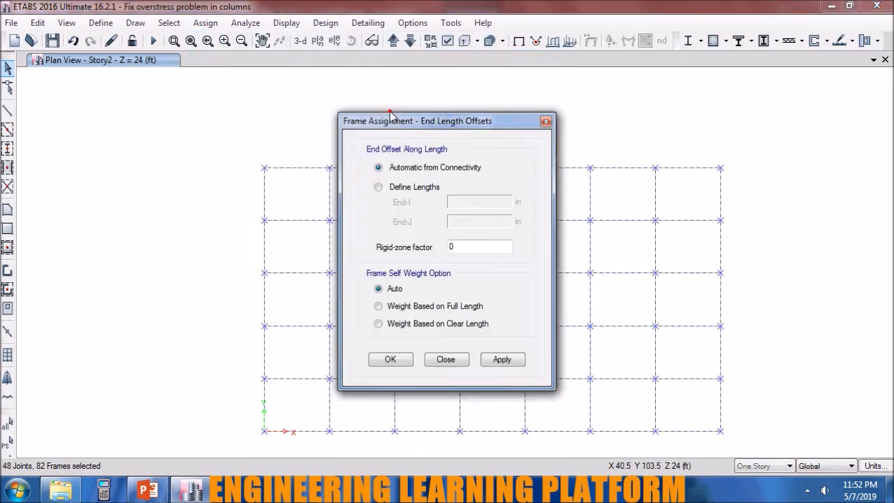
{"action": "left_click", "coordinate": [457, 364]}
Release Moment 33 (Major) at the start and end of the selected Story2 beams, with partial fixity springs of 0.
{"action": "left_click", "coordinate": [206, 23]}
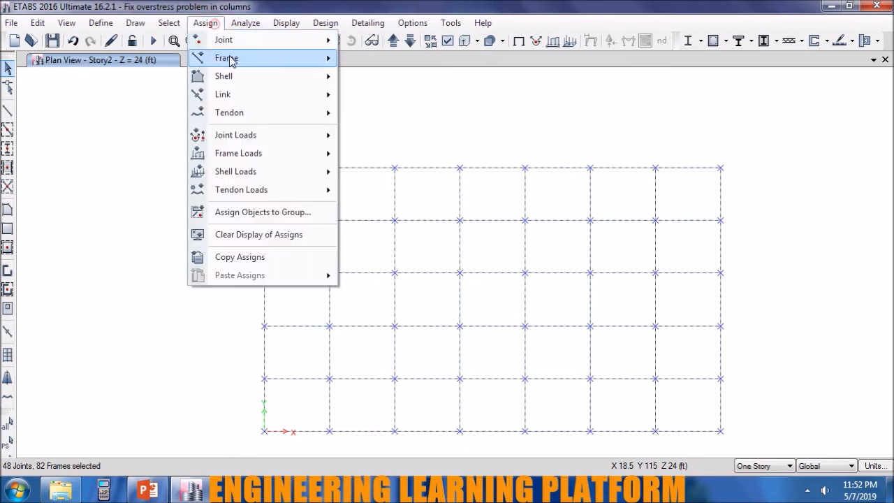
{"action": "mouse_move", "coordinate": [231, 60]}
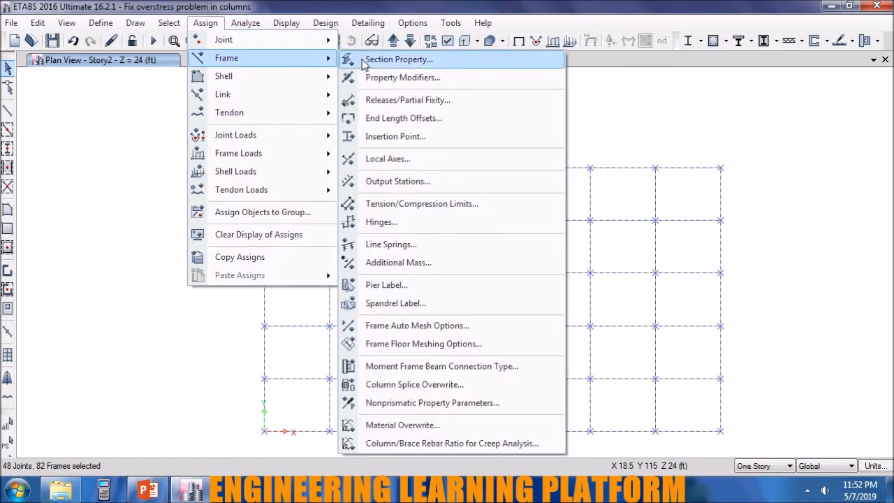
{"action": "left_click", "coordinate": [385, 104]}
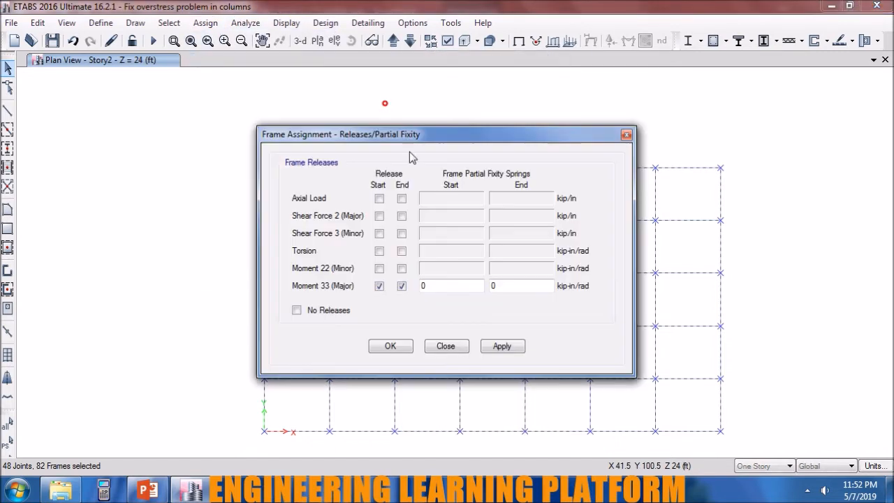
{"action": "left_click", "coordinate": [503, 345]}
{"action": "left_click", "coordinate": [390, 347]}
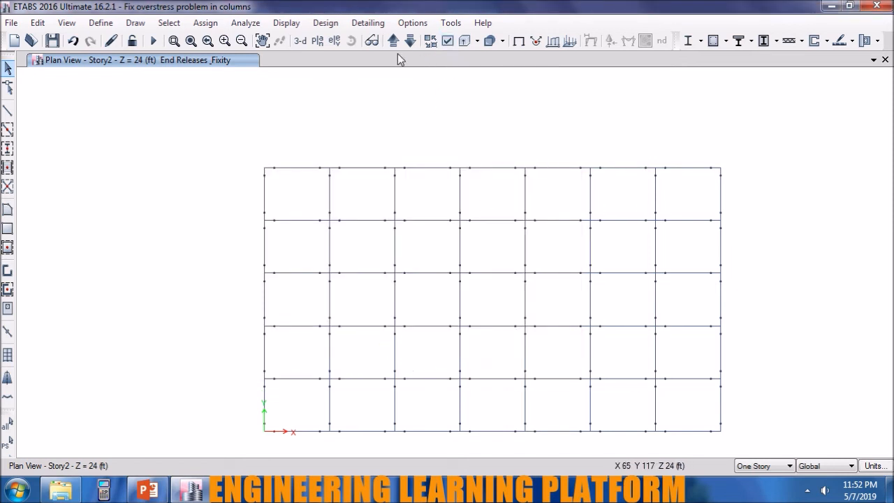
Run the analysis and concrete frame design check, and show columns instead of beams in the Story2 plan view.
{"action": "left_click", "coordinate": [155, 42]}
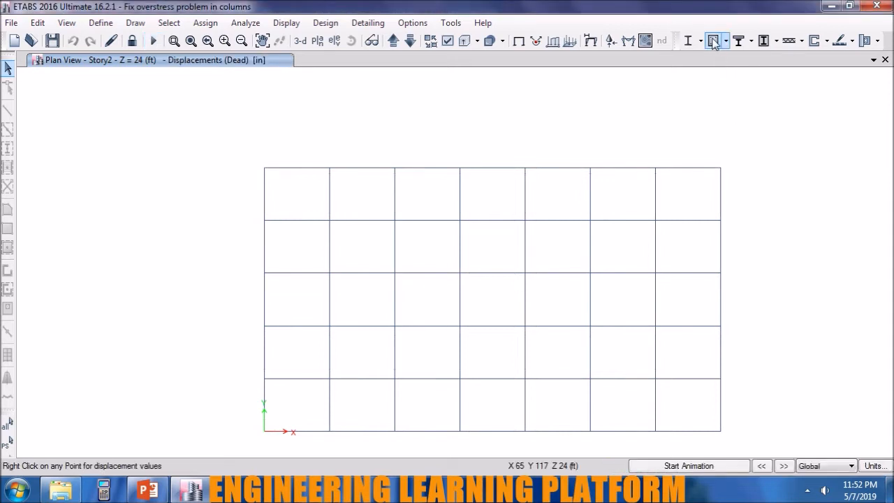
{"action": "left_click", "coordinate": [712, 41]}
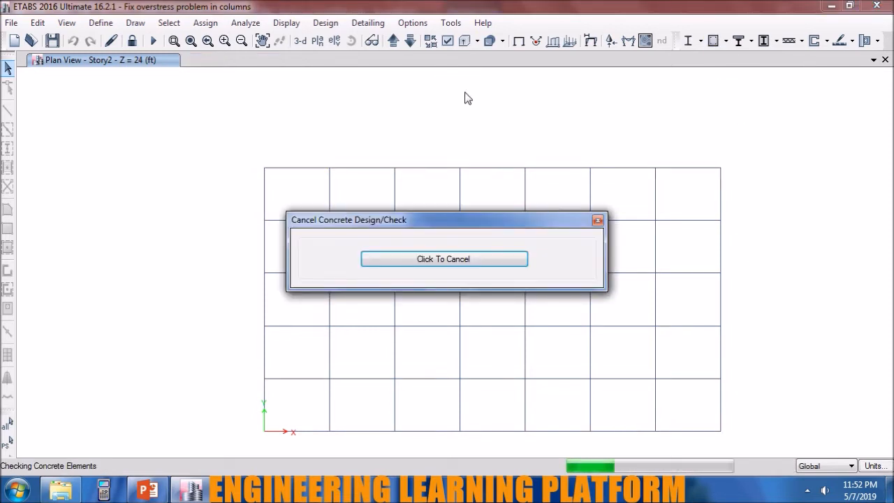
{"action": "left_click", "coordinate": [448, 44]}
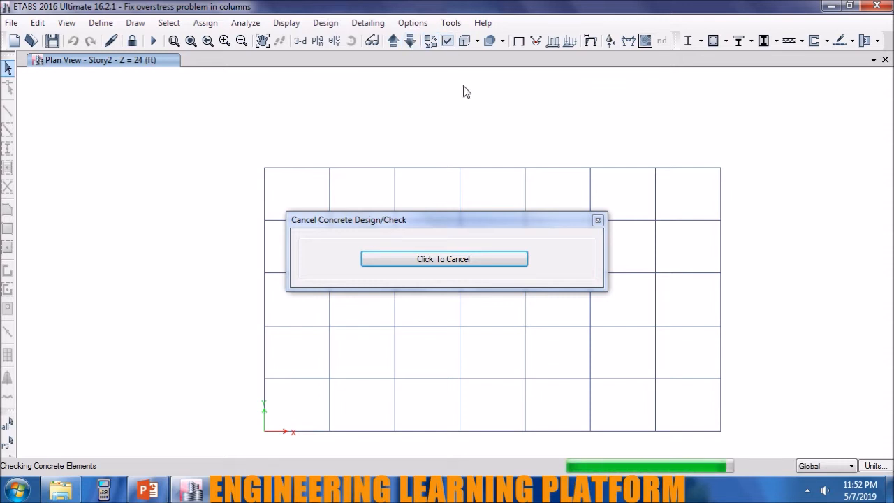
{"action": "left_click", "coordinate": [448, 40]}
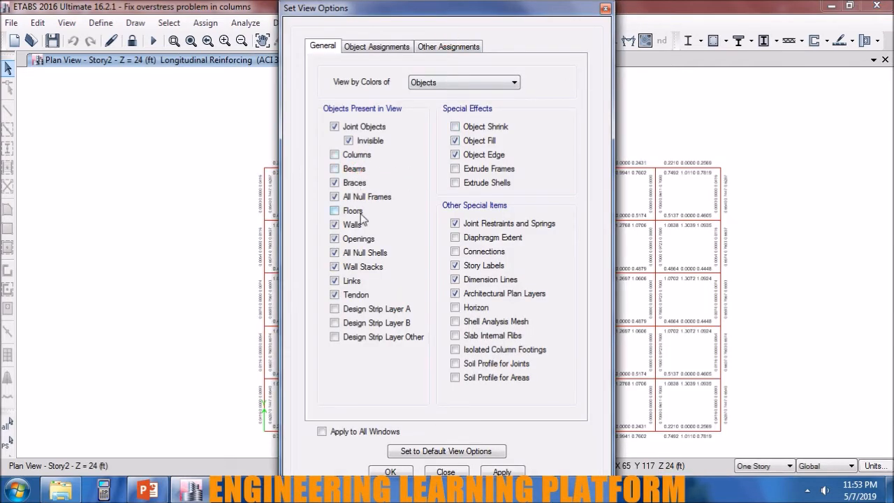
{"action": "left_click", "coordinate": [502, 472]}
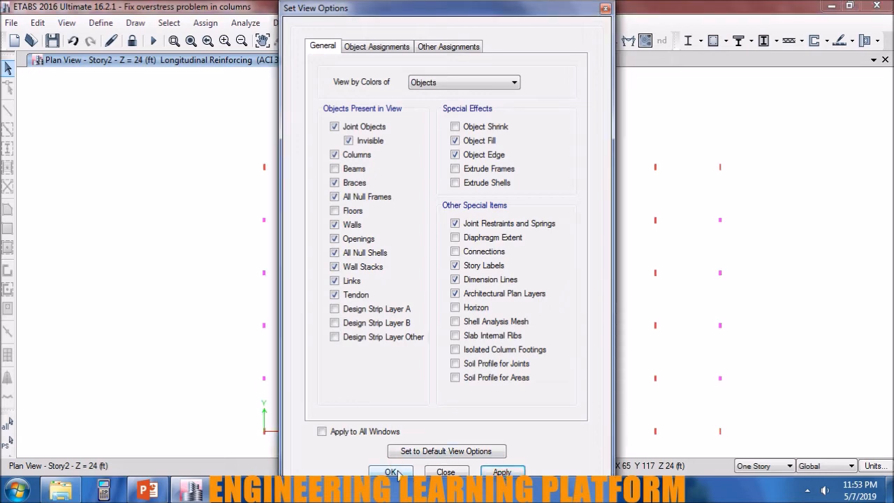
{"action": "left_click", "coordinate": [391, 472]}
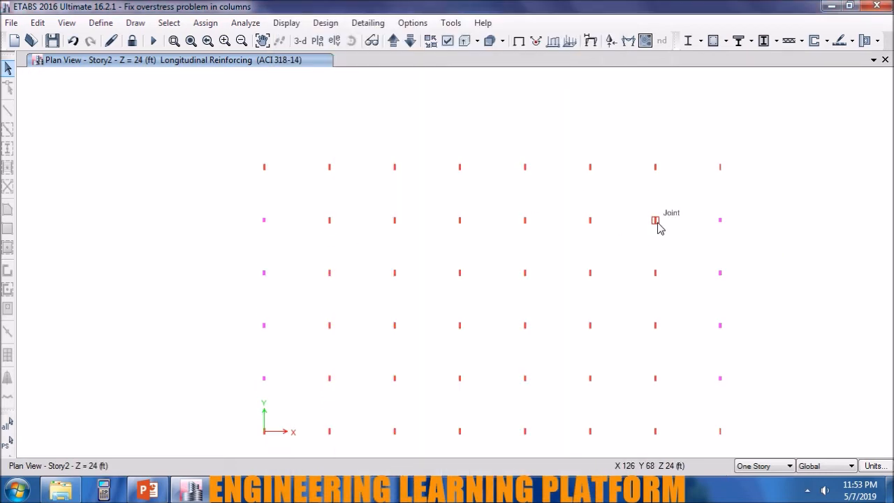
Inspect the design information of interior column C28 on Story2, looking for overstressed load combinations.
{"action": "right_click", "coordinate": [657, 222]}
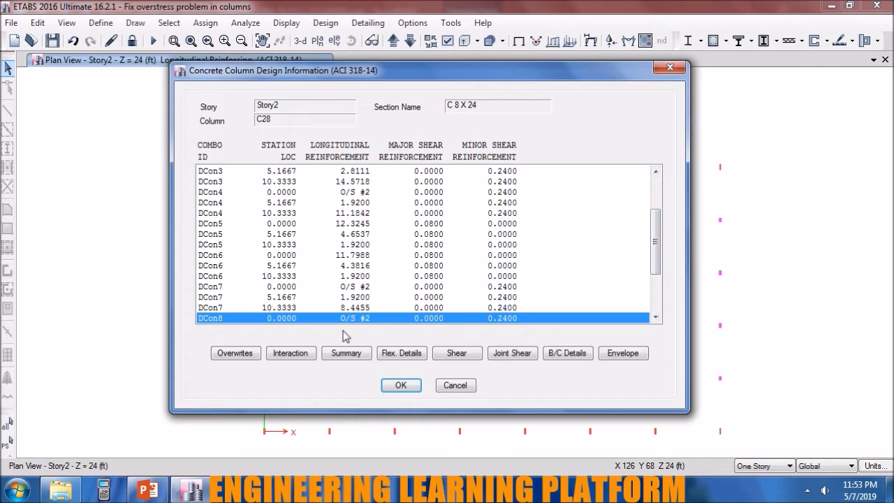
{"action": "left_click", "coordinate": [408, 385]}
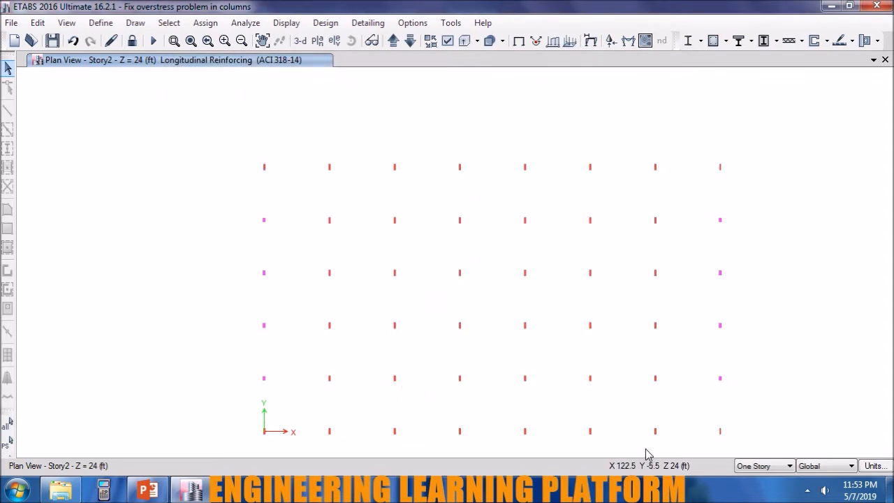
{"action": "left_click", "coordinate": [455, 386]}
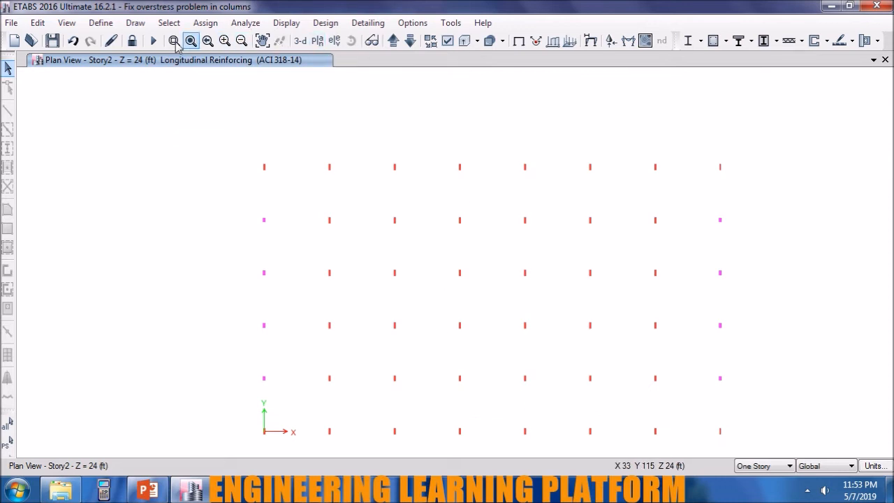
Unlock the model, assign section C 12 X 24 to the Story2 columns on the six inner grid lines, and rerun the analysis and concrete design check.
{"action": "left_click", "coordinate": [132, 40]}
{"action": "left_click", "coordinate": [461, 297]}
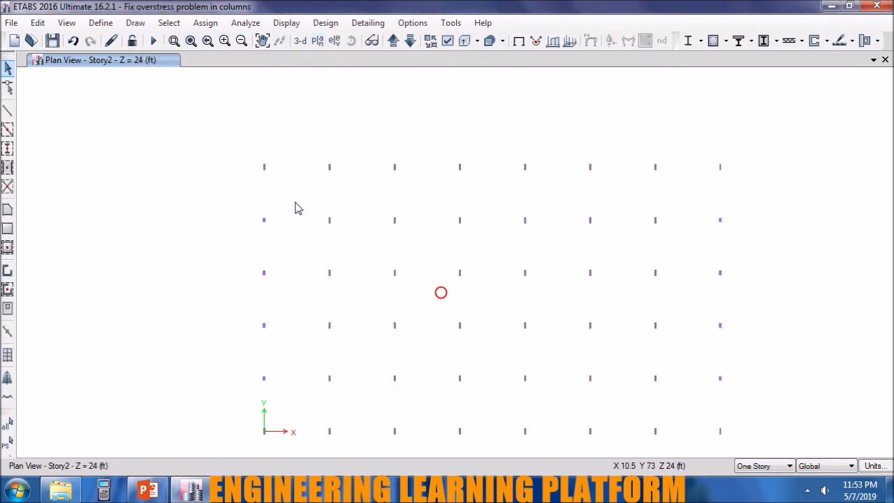
{"action": "left_click_drag", "start_coordinate": [671, 445], "coordinate": [316, 145]}
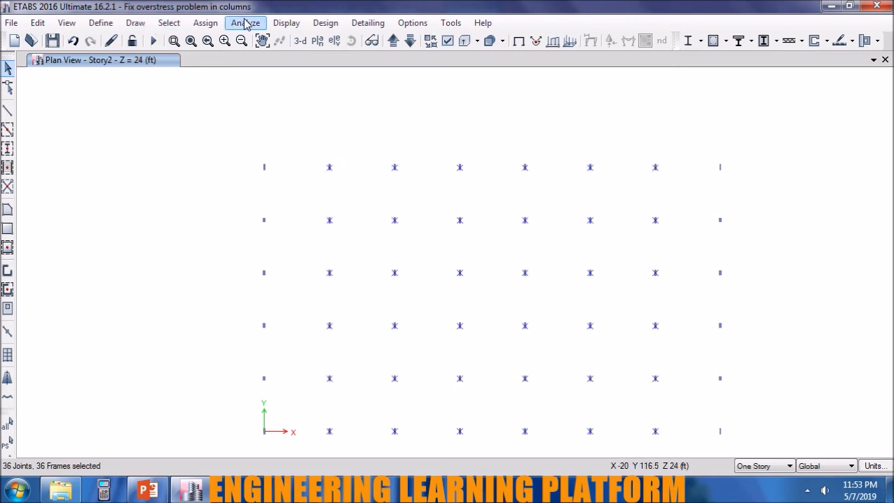
{"action": "left_click", "coordinate": [206, 23]}
{"action": "mouse_move", "coordinate": [224, 58]}
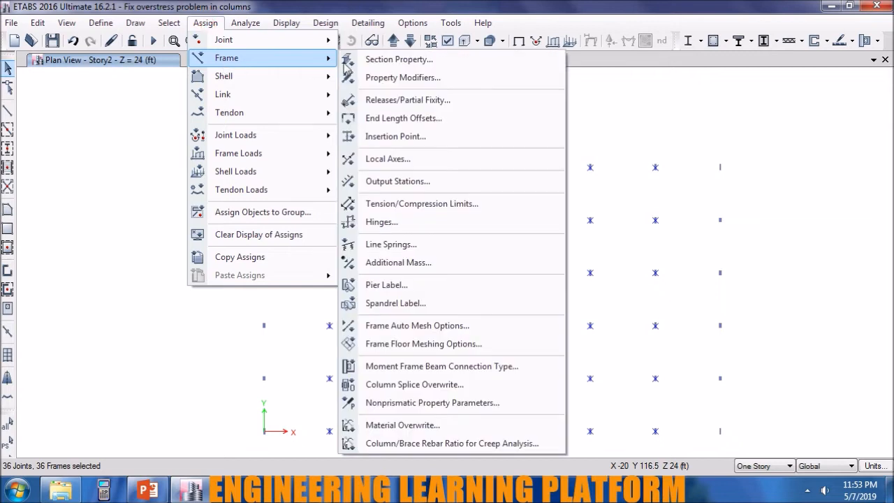
{"action": "left_click", "coordinate": [405, 62]}
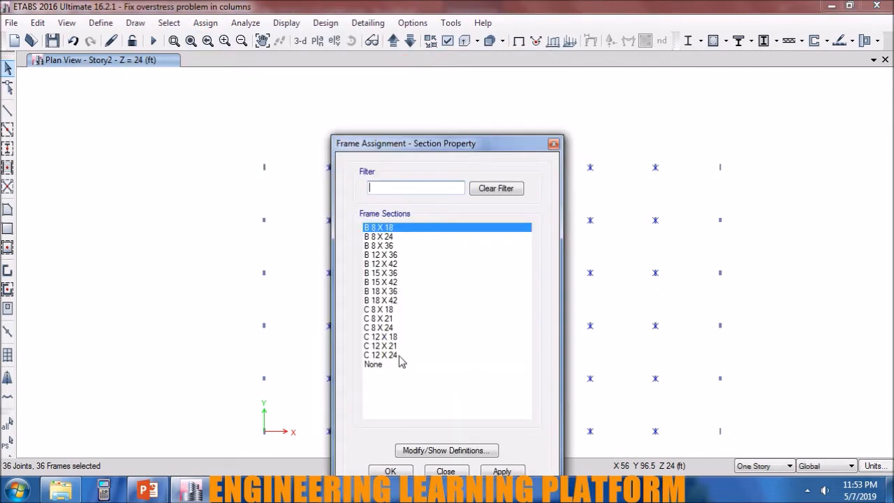
{"action": "left_click", "coordinate": [382, 355]}
{"action": "left_click", "coordinate": [500, 471]}
{"action": "left_click", "coordinate": [405, 470]}
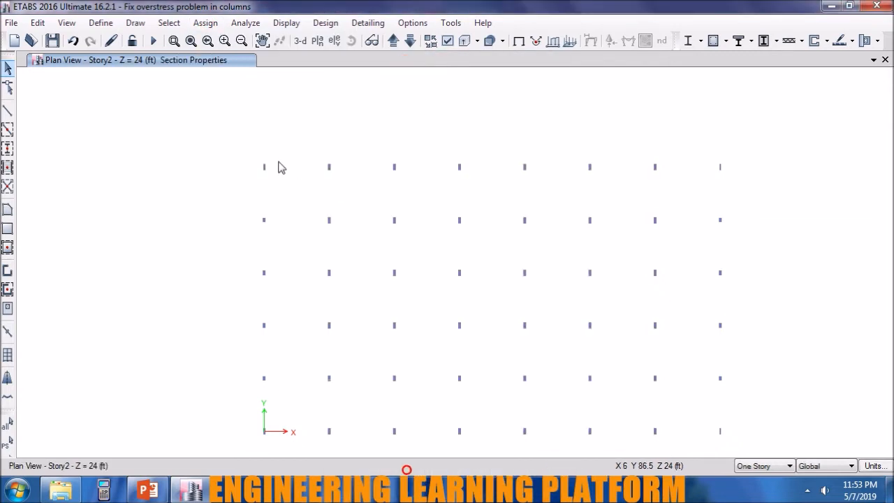
{"action": "left_click", "coordinate": [155, 41]}
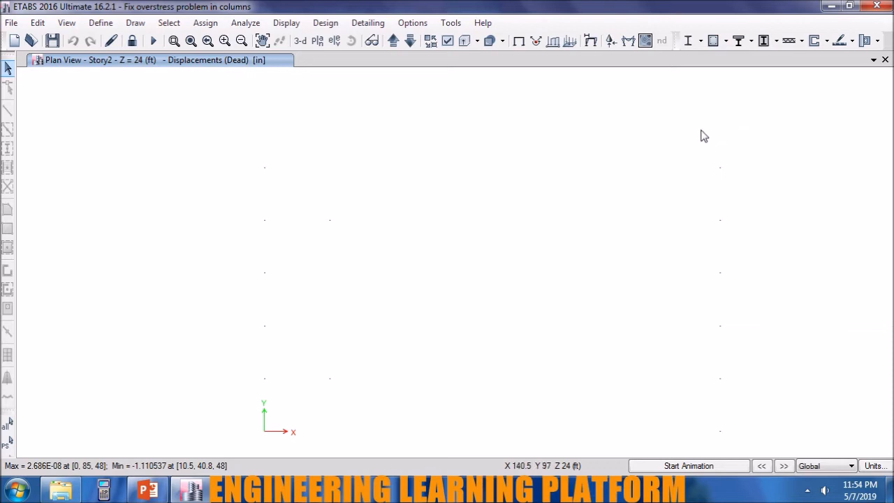
{"action": "left_click", "coordinate": [714, 40]}
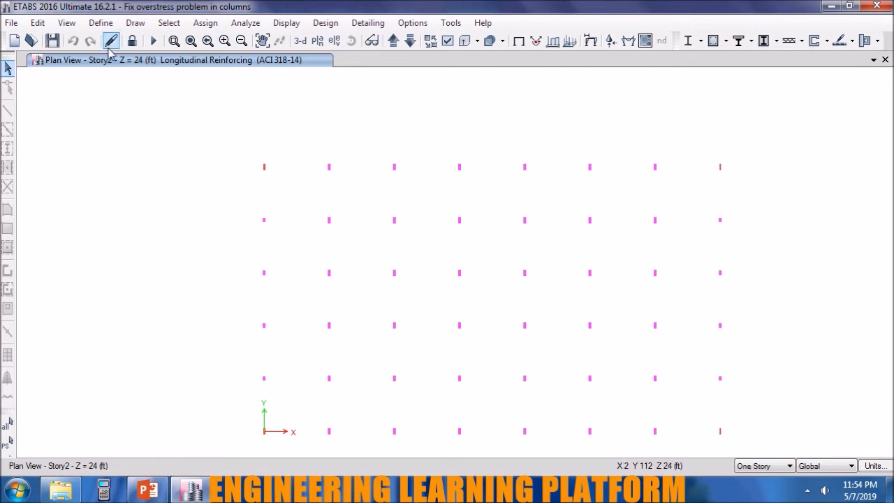
Overwrite the design section of the Story2 corner column at X 0, Y 85 with C 12 X 18 and rerun its design check.
{"action": "right_click", "coordinate": [264, 168]}
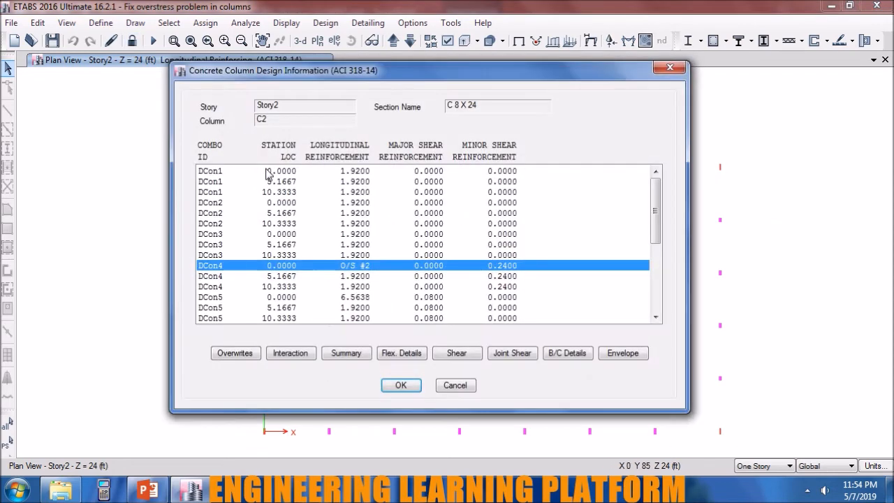
{"action": "left_click", "coordinate": [234, 354]}
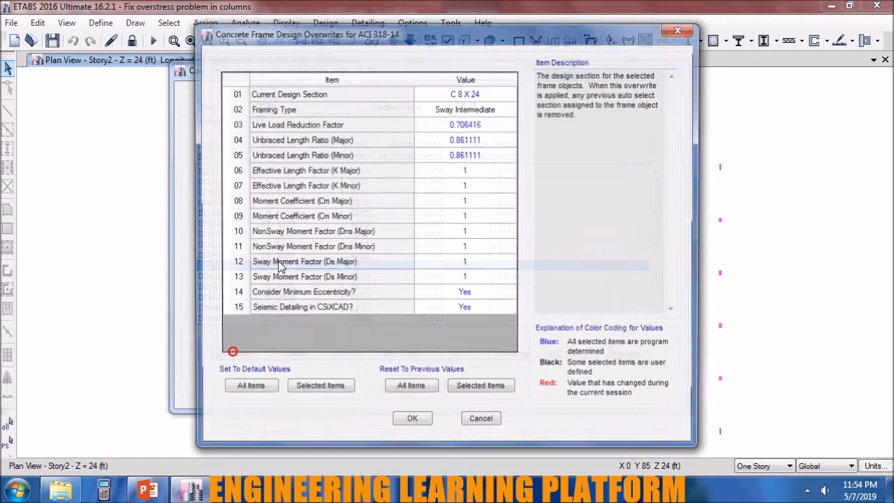
{"action": "left_click", "coordinate": [474, 94]}
{"action": "left_click", "coordinate": [475, 93]}
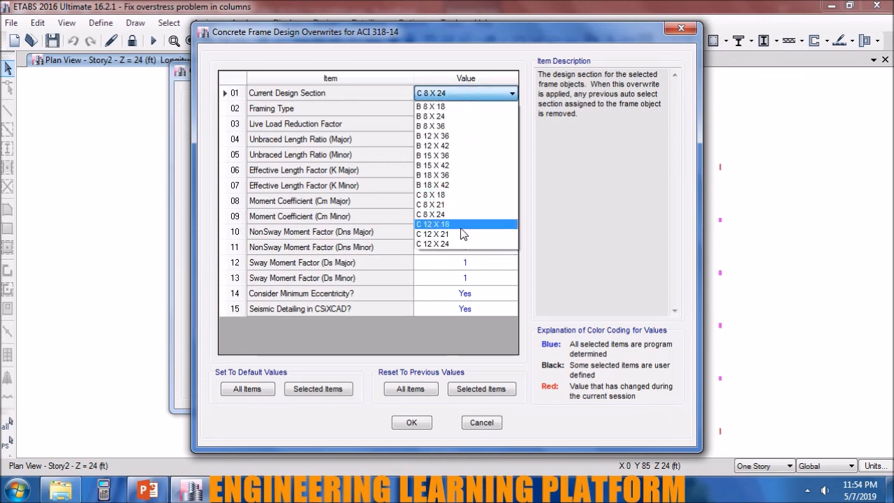
{"action": "left_click", "coordinate": [461, 229]}
{"action": "left_click", "coordinate": [412, 422]}
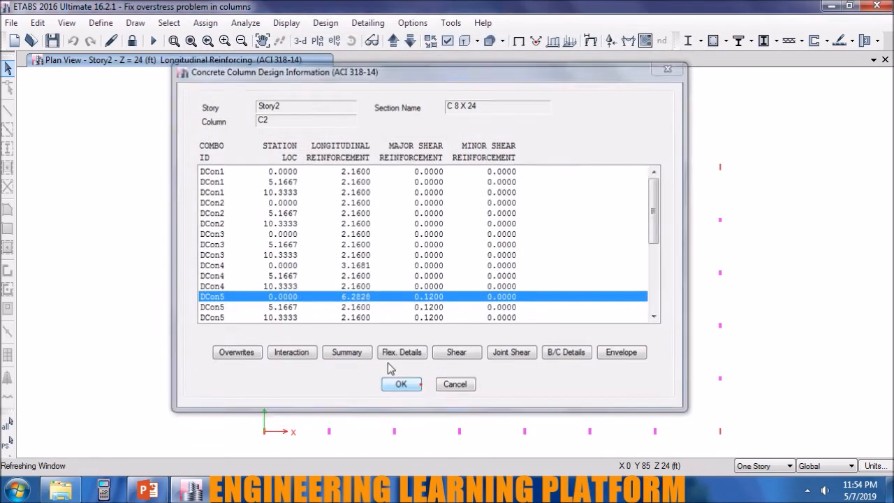
{"action": "left_click", "coordinate": [418, 384]}
{"action": "left_click_drag", "start_coordinate": [282, 180], "coordinate": [257, 158]}
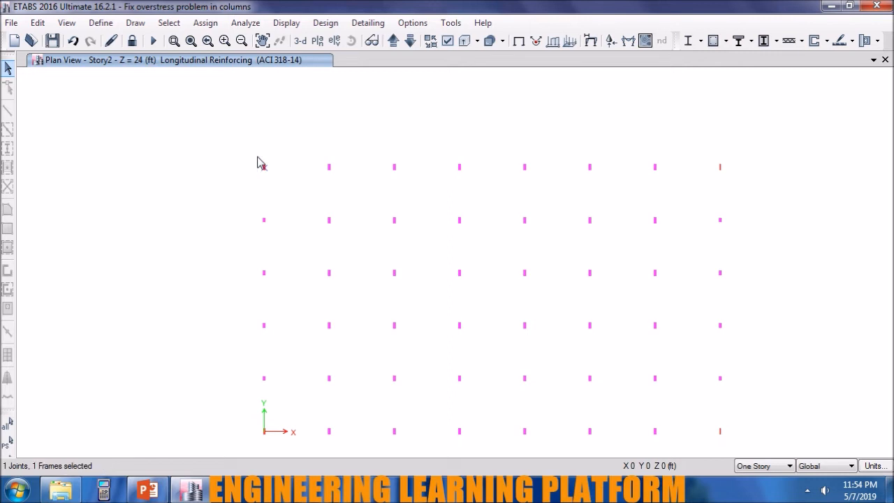
{"action": "left_click", "coordinate": [713, 40]}
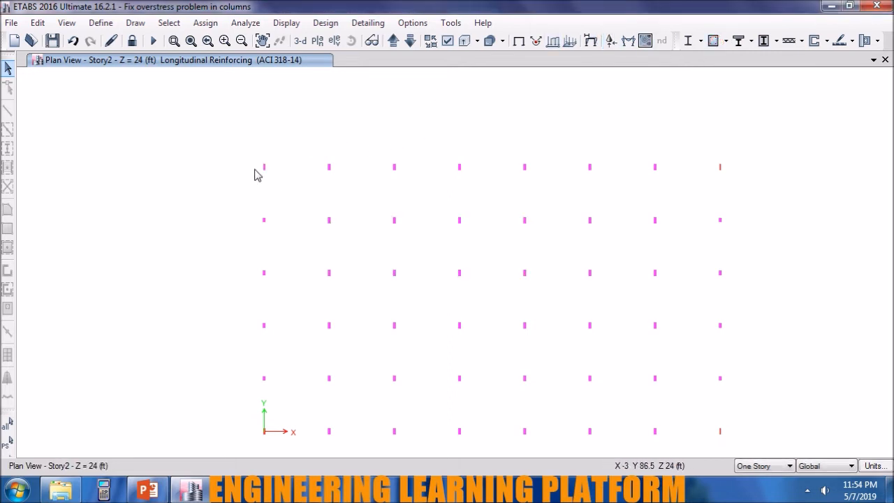
Overwrite the design section of Story2 corner column C3 at X 147, Y 85 with C 12 X 18 and select that column.
{"action": "left_click_drag", "start_coordinate": [743, 189], "coordinate": [708, 143]}
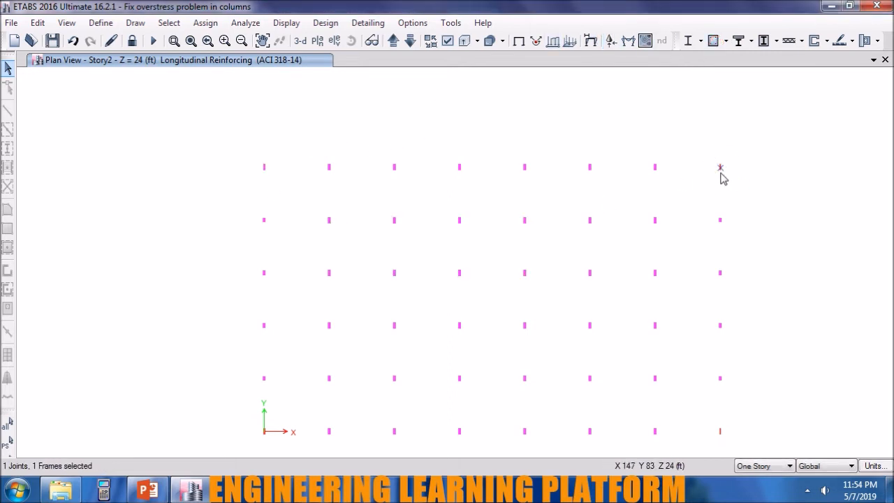
{"action": "right_click", "coordinate": [721, 168]}
{"action": "left_click", "coordinate": [235, 353]}
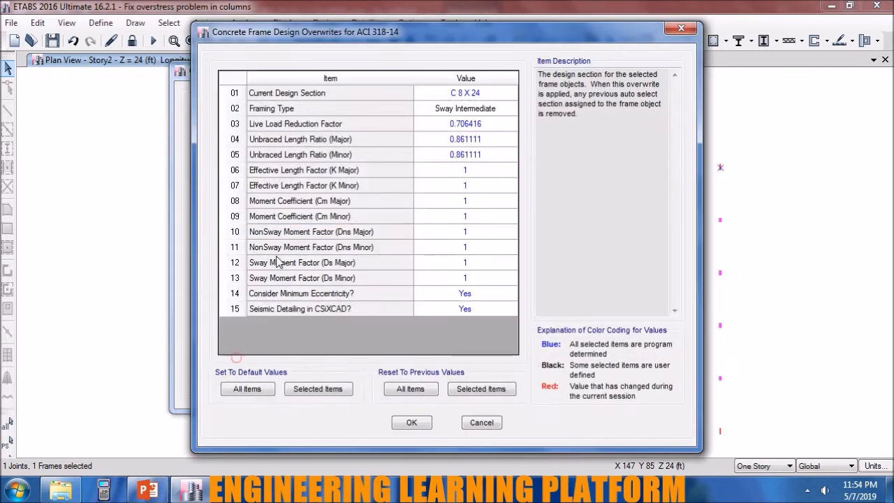
{"action": "left_click", "coordinate": [492, 93]}
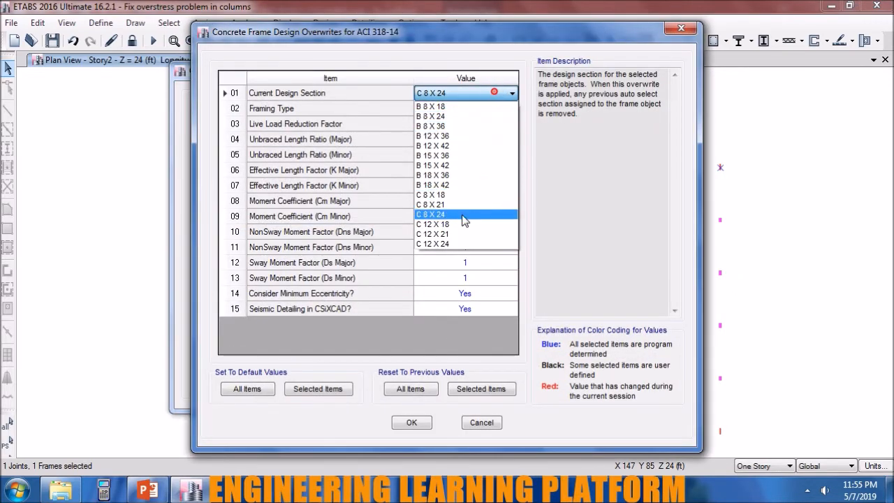
{"action": "left_click", "coordinate": [461, 224]}
{"action": "left_click", "coordinate": [411, 422]}
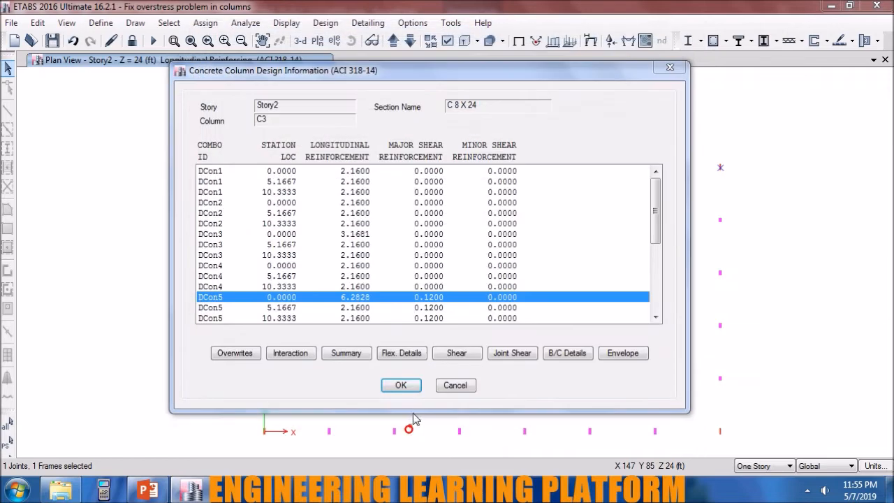
{"action": "left_click", "coordinate": [413, 388]}
{"action": "left_click_drag", "start_coordinate": [715, 160], "coordinate": [743, 183]}
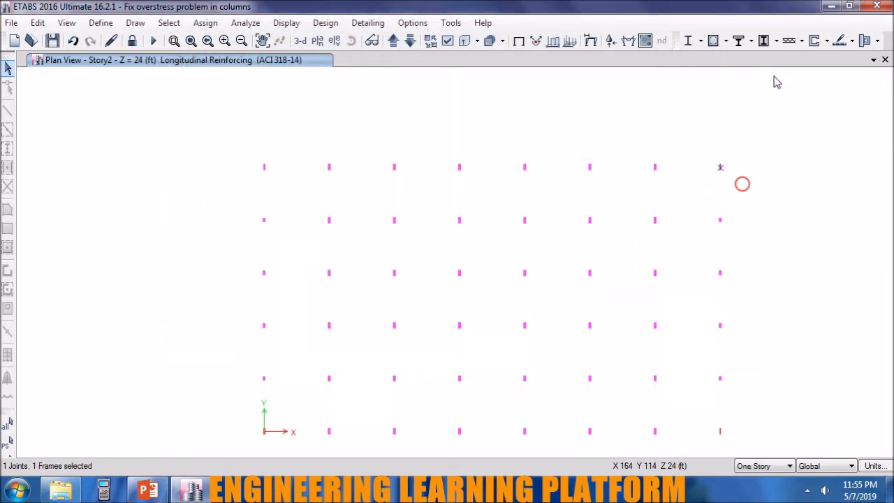
Overwrite the design section of Story2 corner column C4 at X 147, Y 0 with C 12 X 18.
{"action": "right_click", "coordinate": [721, 434]}
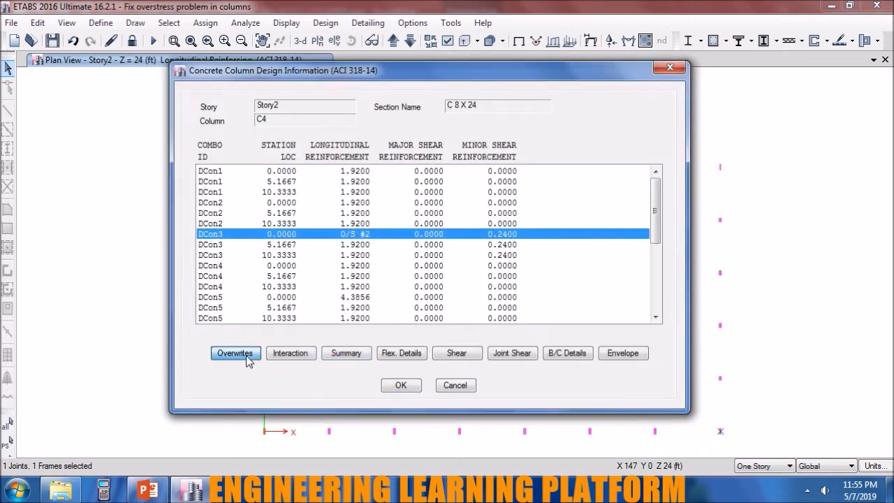
{"action": "left_click", "coordinate": [246, 356]}
{"action": "left_click", "coordinate": [485, 94]}
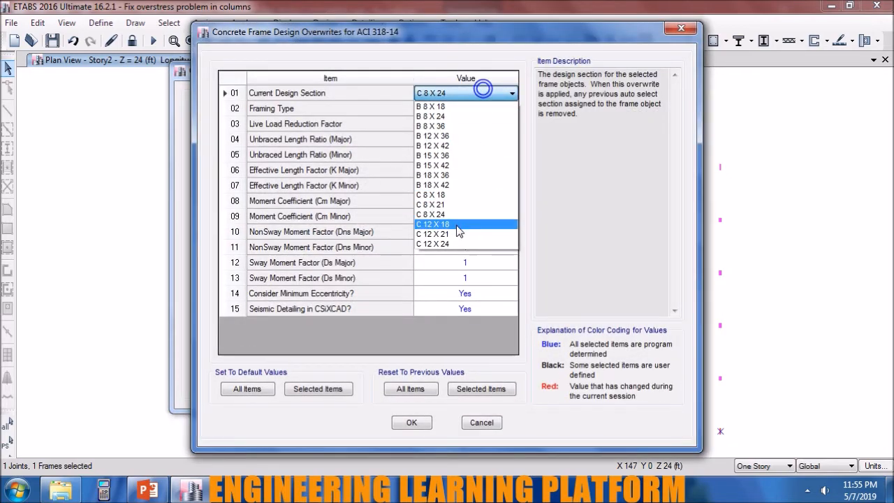
{"action": "left_click", "coordinate": [456, 222]}
{"action": "left_click", "coordinate": [424, 426]}
{"action": "left_click", "coordinate": [403, 384]}
{"action": "left_click", "coordinate": [739, 441]}
Overwrite the design section of Story2 corner column C1 at X 0, Y 0 with C 12 X 18 and rerun the design check.
{"action": "left_click", "coordinate": [269, 437]}
{"action": "right_click", "coordinate": [265, 431]}
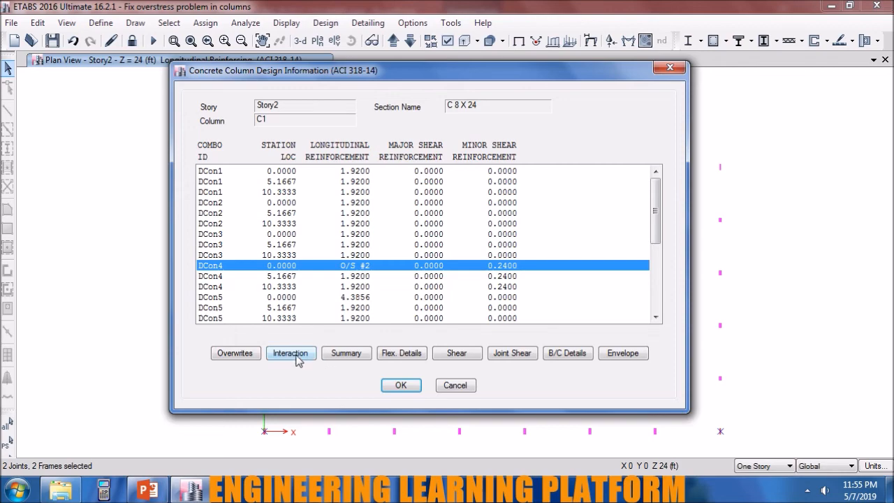
{"action": "left_click", "coordinate": [244, 354]}
{"action": "left_click", "coordinate": [472, 96]}
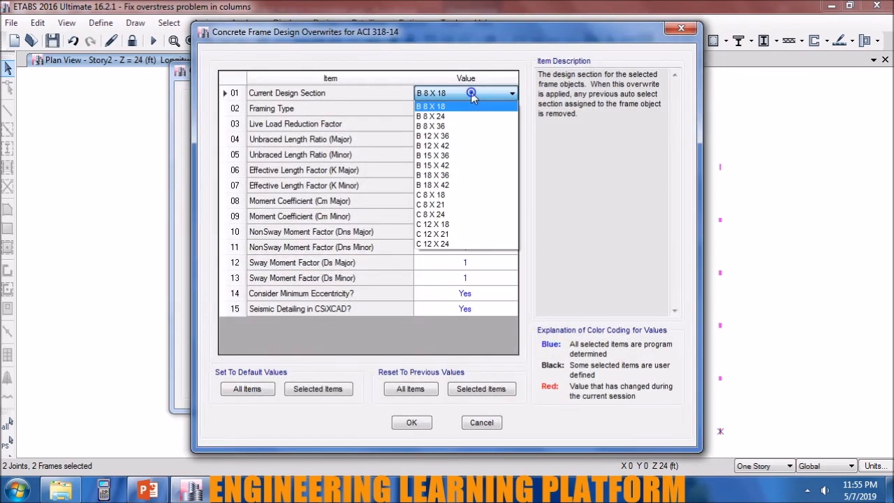
{"action": "left_click", "coordinate": [464, 226]}
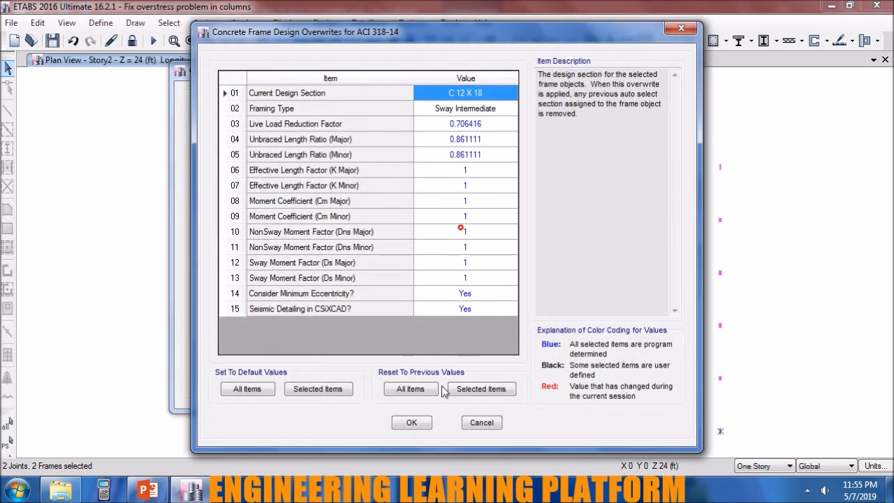
{"action": "left_click", "coordinate": [412, 423]}
{"action": "left_click", "coordinate": [409, 384]}
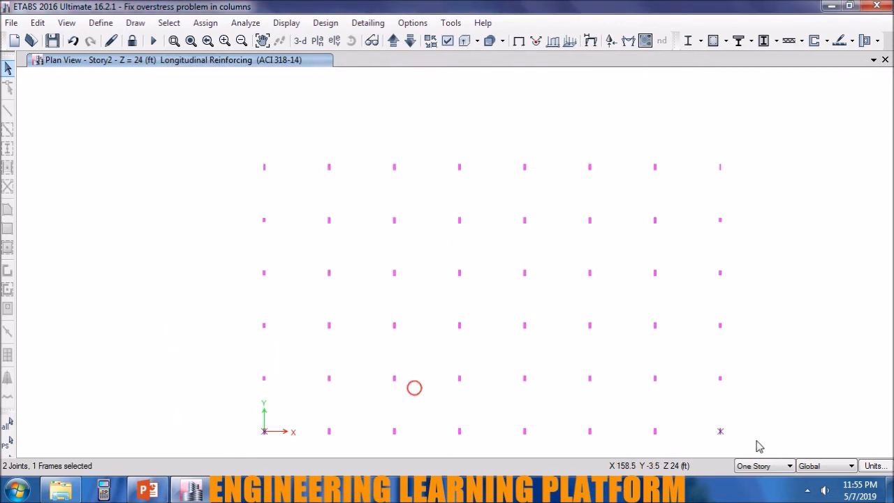
{"action": "left_click", "coordinate": [717, 41]}
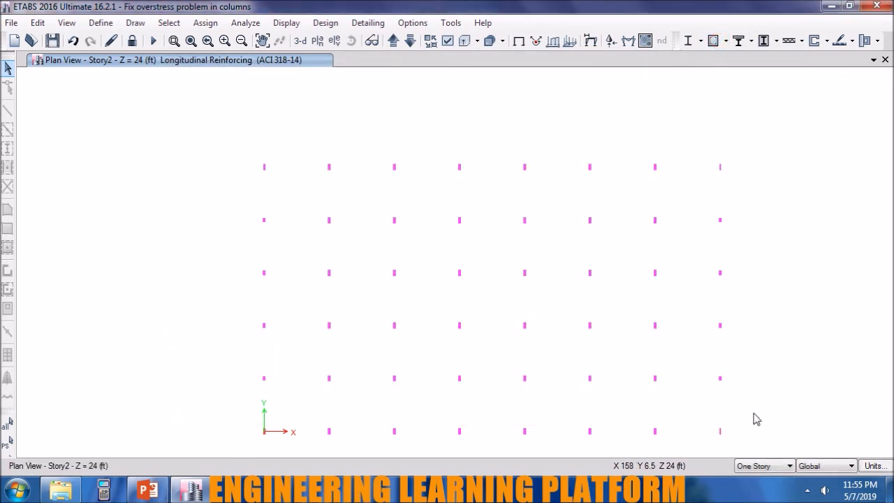
Overwrite the design section of Story2 corner column C1 at the origin with C 12 X 21 and rerun its design check.
{"action": "scroll", "coordinate": [262, 446], "scroll_direction": "up", "scroll_amount": 5}
{"action": "scroll", "coordinate": [301, 431], "scroll_direction": "down", "scroll_amount": 3}
{"action": "left_click_drag", "start_coordinate": [303, 438], "coordinate": [284, 398]}
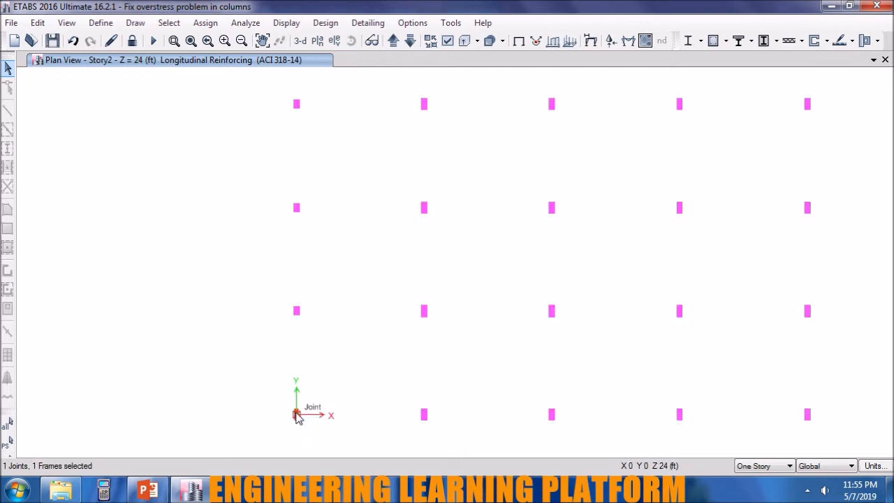
{"action": "right_click", "coordinate": [295, 415]}
{"action": "left_click", "coordinate": [252, 354]}
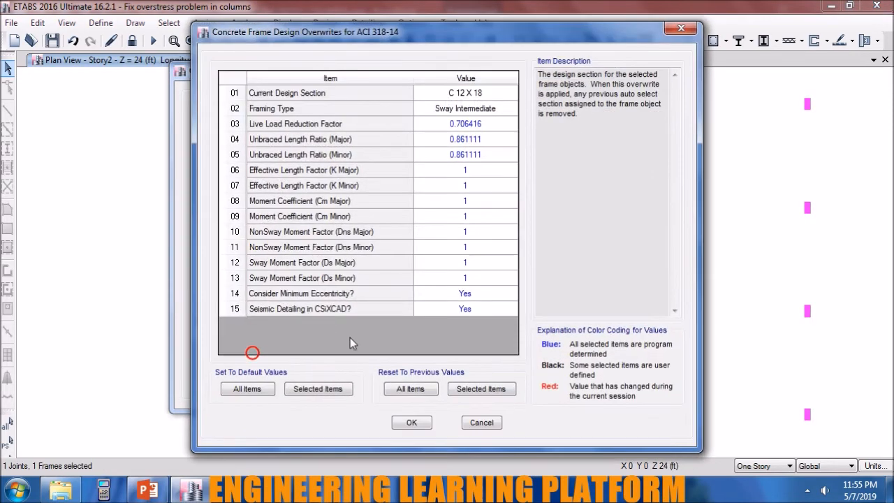
{"action": "left_click", "coordinate": [480, 93]}
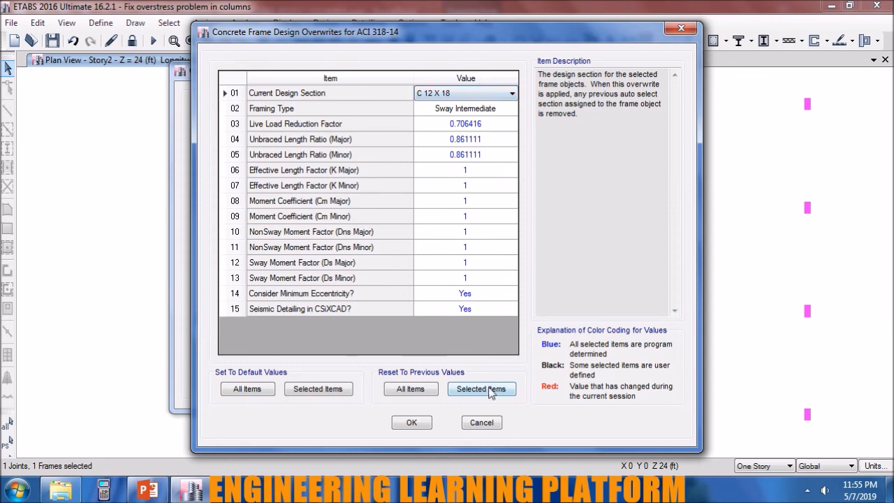
{"action": "left_click", "coordinate": [487, 94]}
{"action": "left_click", "coordinate": [469, 233]}
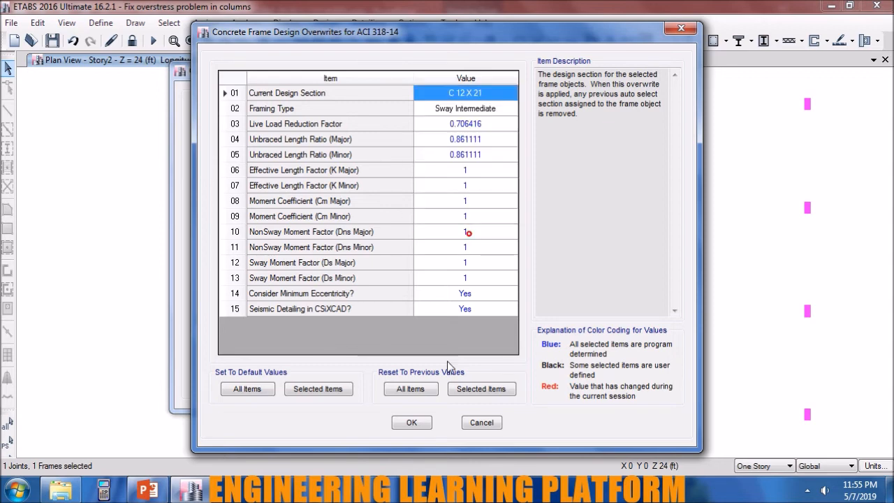
{"action": "left_click", "coordinate": [413, 423]}
{"action": "left_click", "coordinate": [407, 384]}
{"action": "left_click_drag", "start_coordinate": [328, 439], "coordinate": [283, 398]}
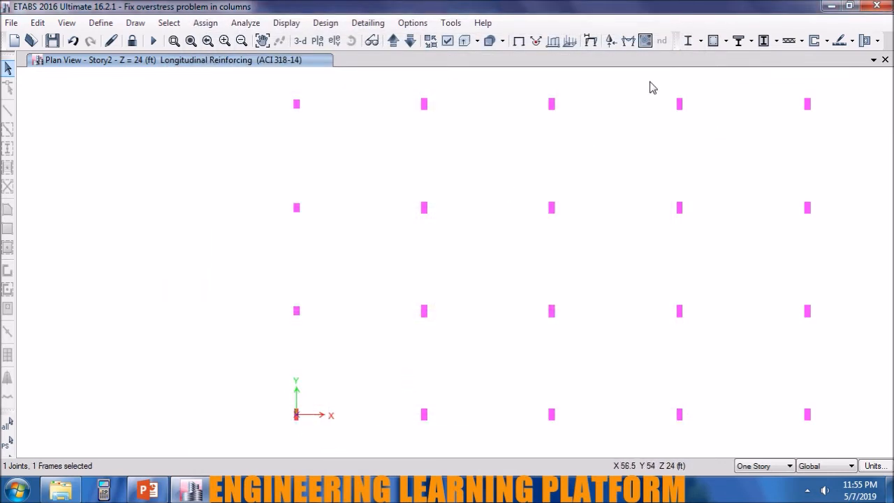
{"action": "left_click", "coordinate": [720, 43]}
Select the three other Story2 corner columns, overwrite the section of C3 at X 147, Y 85 with C 12 X 21, and rerun the design check.
{"action": "scroll", "coordinate": [293, 439], "scroll_direction": "down", "scroll_amount": 4}
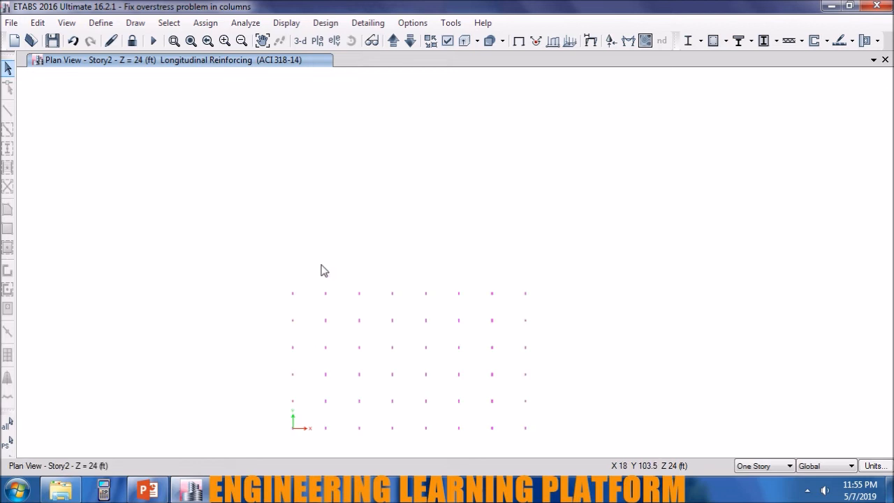
{"action": "left_click_drag", "start_coordinate": [308, 320], "coordinate": [286, 282]}
{"action": "left_click_drag", "start_coordinate": [538, 308], "coordinate": [523, 285]}
{"action": "left_click_drag", "start_coordinate": [532, 444], "coordinate": [519, 421]}
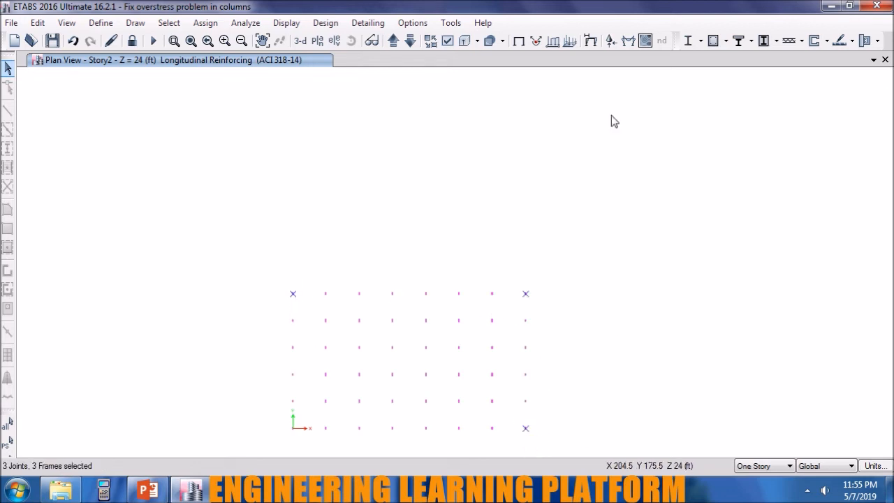
{"action": "right_click", "coordinate": [529, 297]}
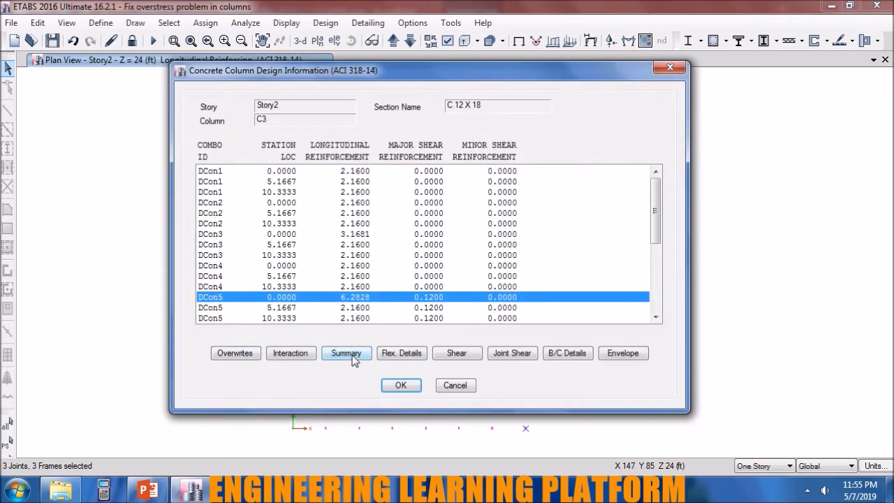
{"action": "left_click", "coordinate": [238, 353]}
{"action": "left_click", "coordinate": [472, 92]}
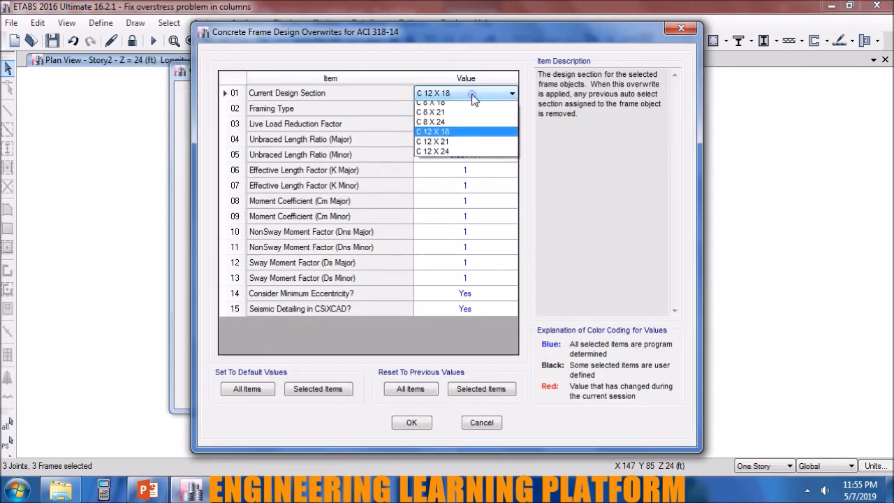
{"action": "left_click", "coordinate": [459, 235]}
{"action": "left_click", "coordinate": [426, 421]}
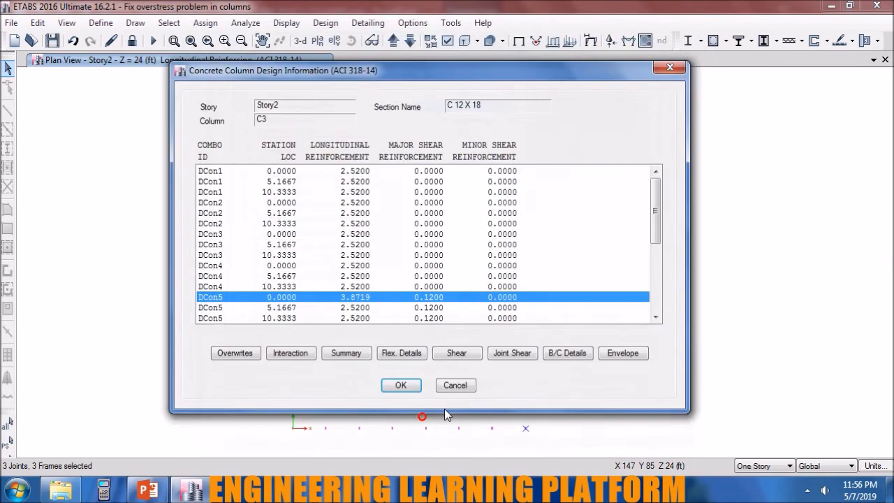
{"action": "left_click", "coordinate": [402, 385]}
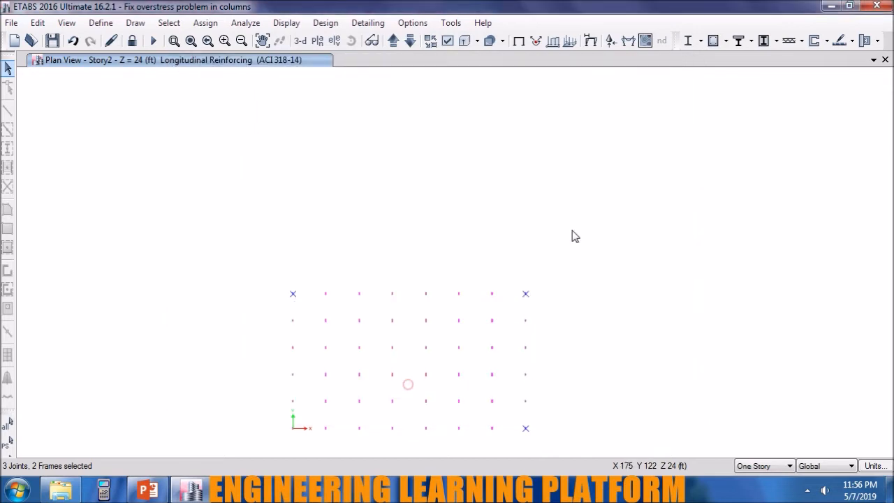
{"action": "left_click", "coordinate": [712, 46]}
Switch the plan view down one level from Story2 to Story1.
{"action": "middle_click_drag", "start_coordinate": [577, 386], "coordinate": [659, 310]}
{"action": "scroll", "coordinate": [584, 303], "scroll_direction": "up", "scroll_amount": 3}
{"action": "scroll", "coordinate": [611, 301], "scroll_direction": "up", "scroll_amount": 2}
{"action": "middle_click_drag", "start_coordinate": [603, 296], "coordinate": [567, 244]}
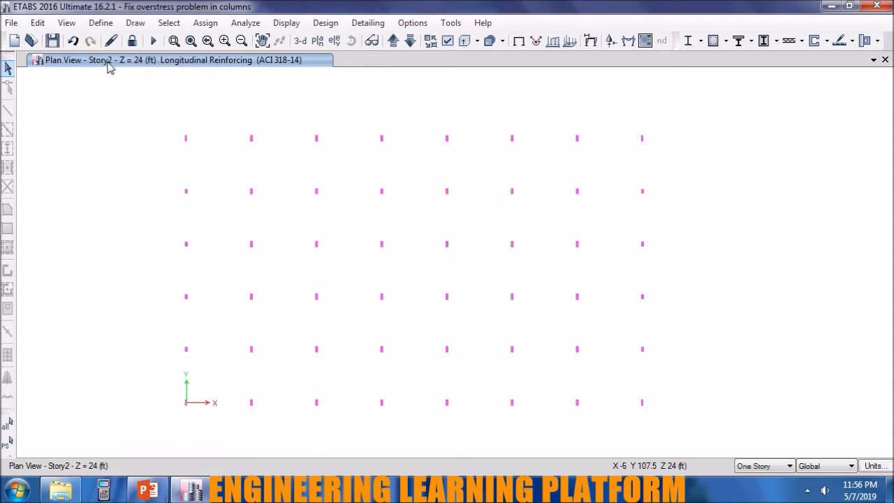
{"action": "left_click", "coordinate": [411, 42]}
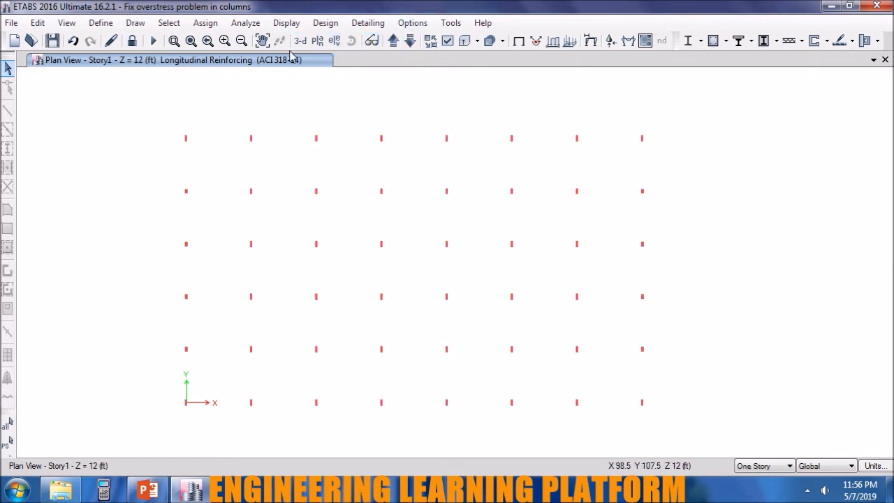
{"action": "left_click", "coordinate": [449, 41]}
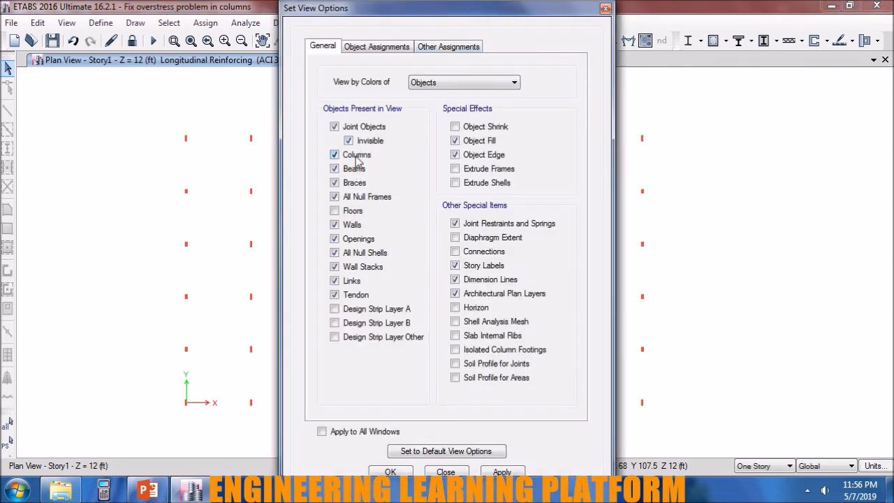
{"action": "left_click", "coordinate": [463, 471]}
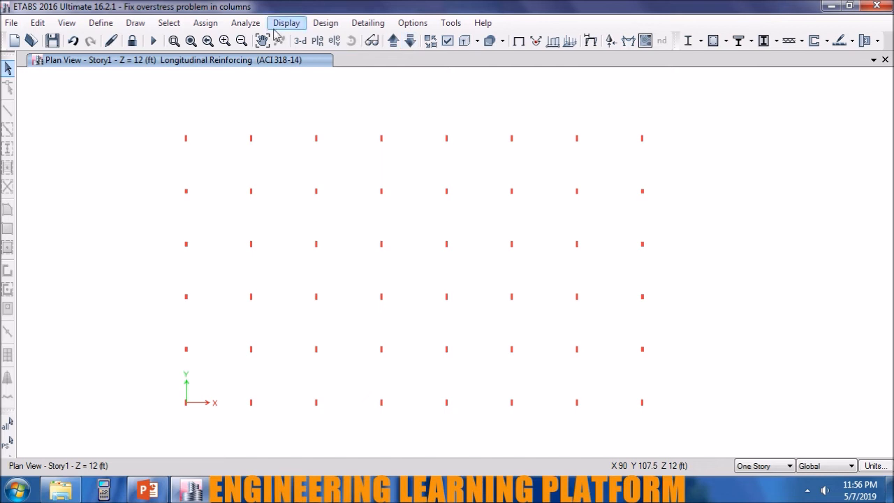
Unlock the model and display the beams instead of the columns in the Story1 plan.
{"action": "left_click", "coordinate": [133, 40]}
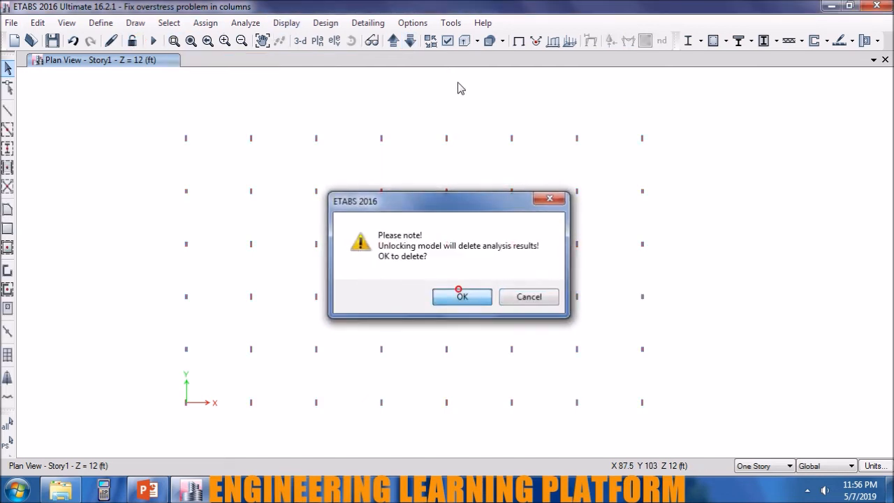
{"action": "left_click", "coordinate": [458, 289]}
{"action": "left_click", "coordinate": [447, 42]}
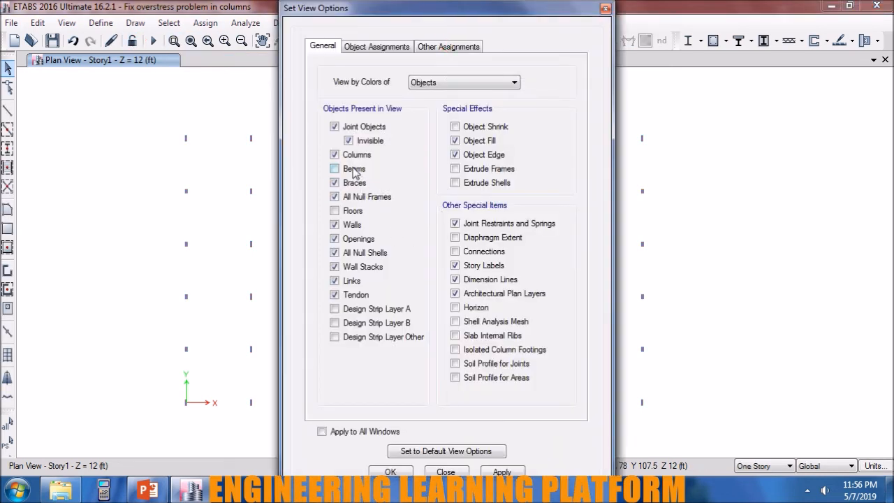
{"action": "left_click", "coordinate": [501, 472]}
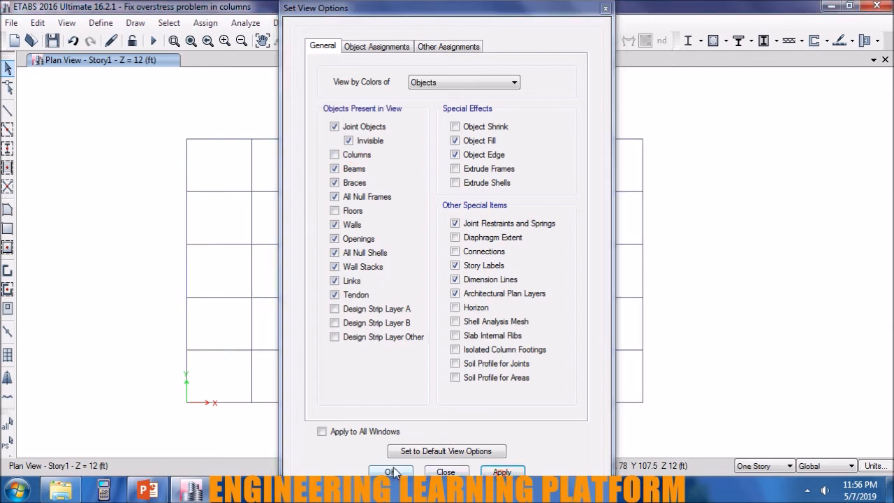
{"action": "left_click", "coordinate": [391, 472]}
Select all Story1 beams and release Moment 33 (Major) at both start and end, with zero partial fixity springs.
{"action": "left_click_drag", "start_coordinate": [672, 412], "coordinate": [149, 117]}
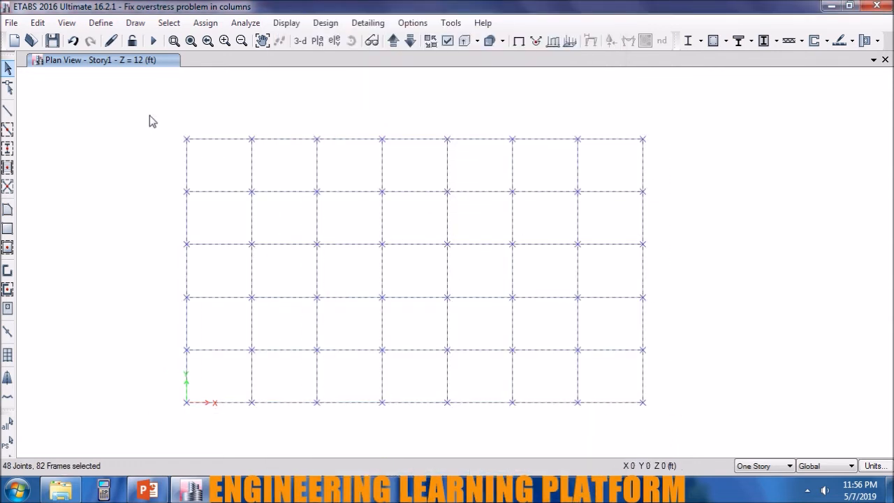
{"action": "left_click", "coordinate": [196, 26]}
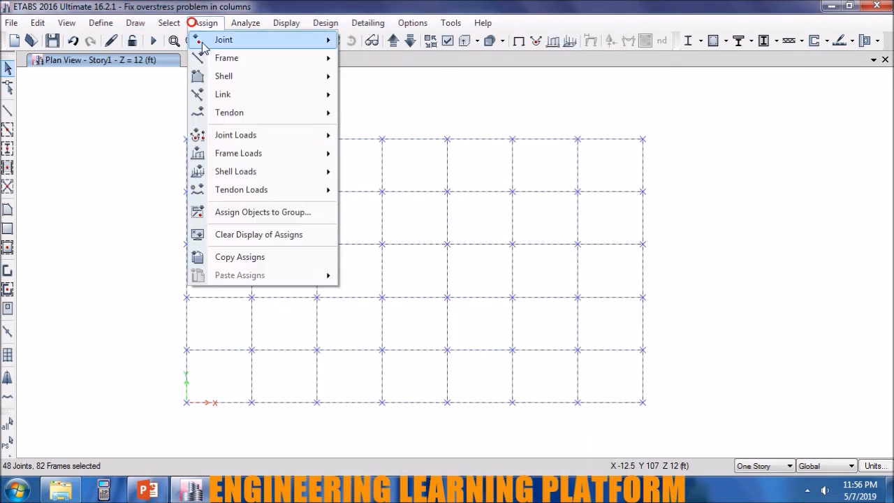
{"action": "mouse_move", "coordinate": [210, 58]}
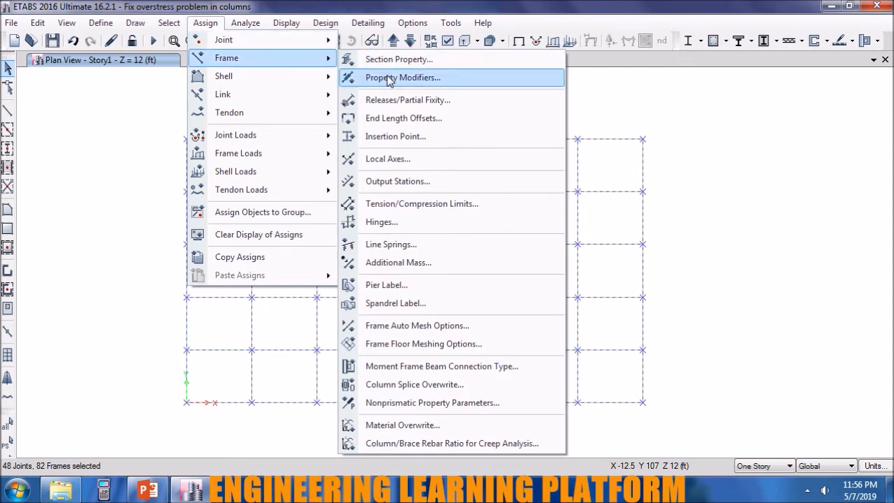
{"action": "left_click", "coordinate": [395, 100]}
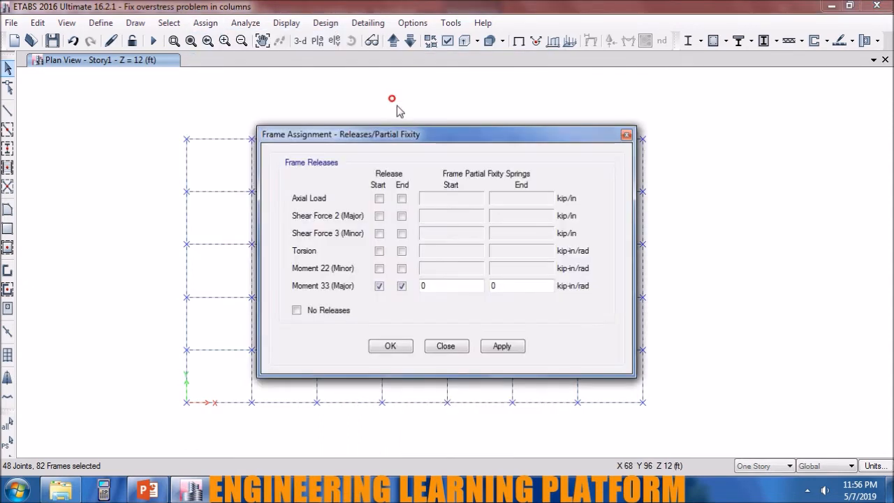
{"action": "left_click", "coordinate": [508, 344]}
{"action": "left_click", "coordinate": [401, 348]}
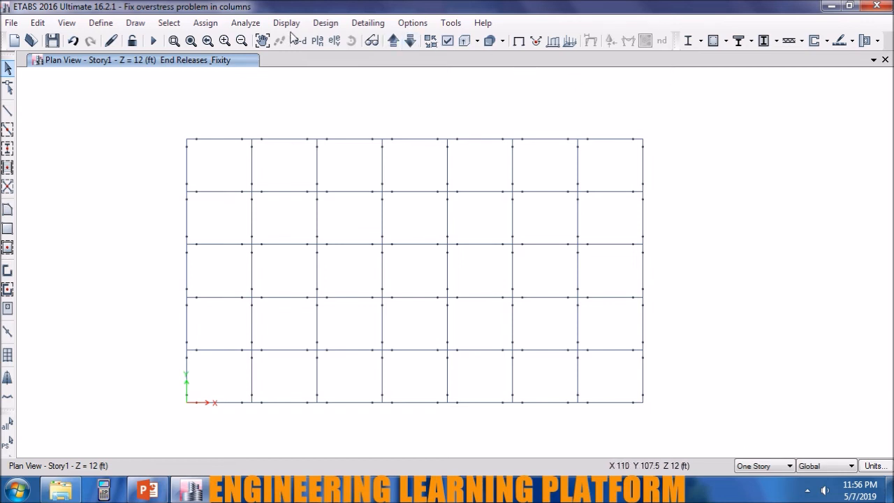
Rerun the analysis and the concrete design check with columns displayed instead of beams in the Story1 plan.
{"action": "left_click", "coordinate": [153, 41]}
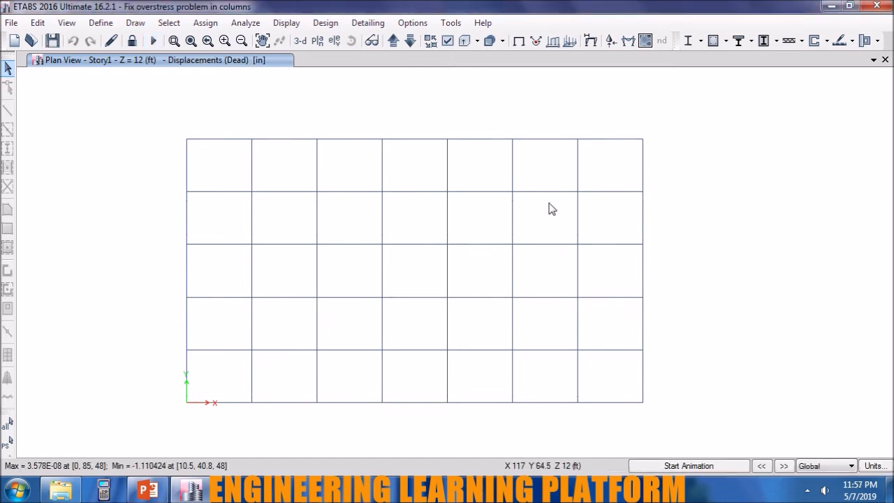
{"action": "left_click", "coordinate": [446, 39]}
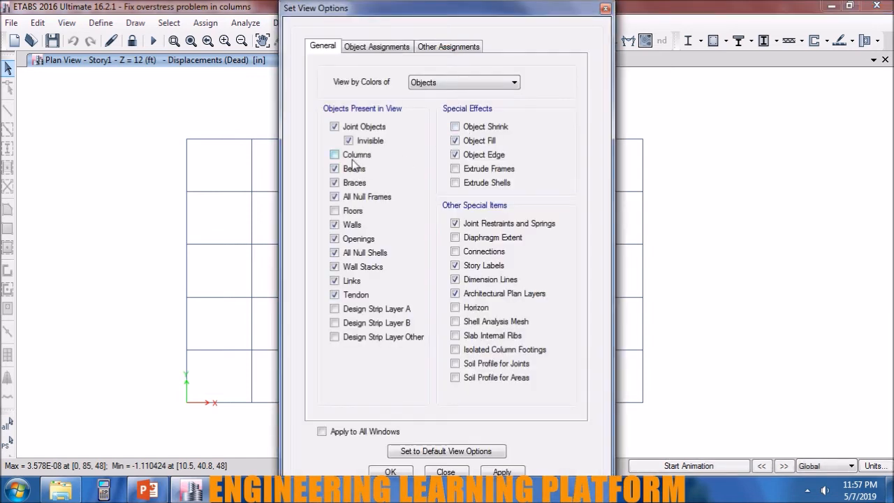
{"action": "left_click", "coordinate": [353, 166]}
{"action": "left_click", "coordinate": [510, 469]}
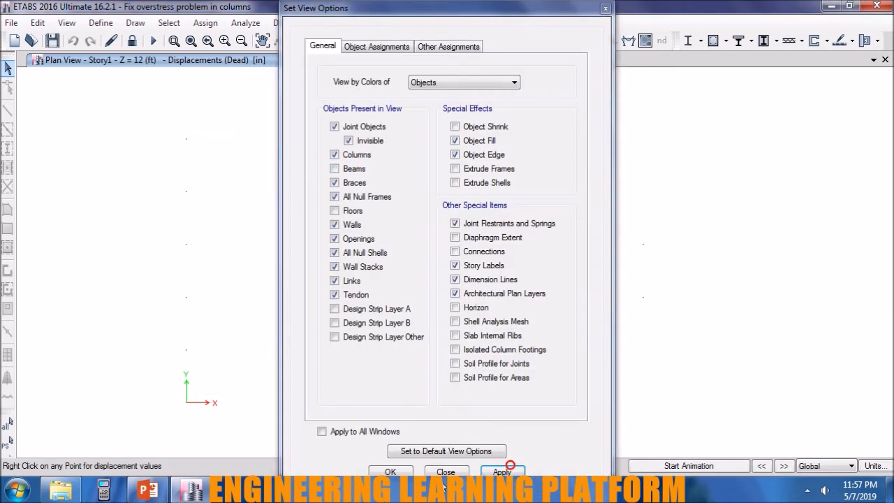
{"action": "left_click", "coordinate": [391, 472]}
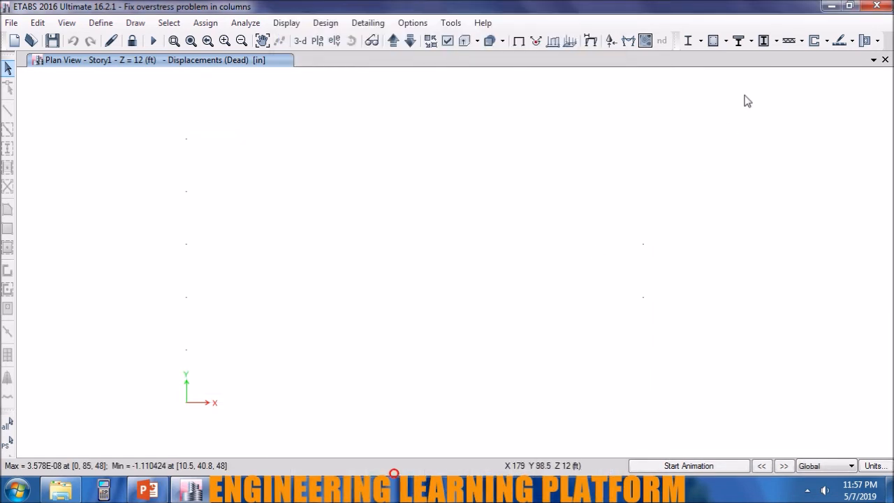
{"action": "left_click", "coordinate": [711, 40]}
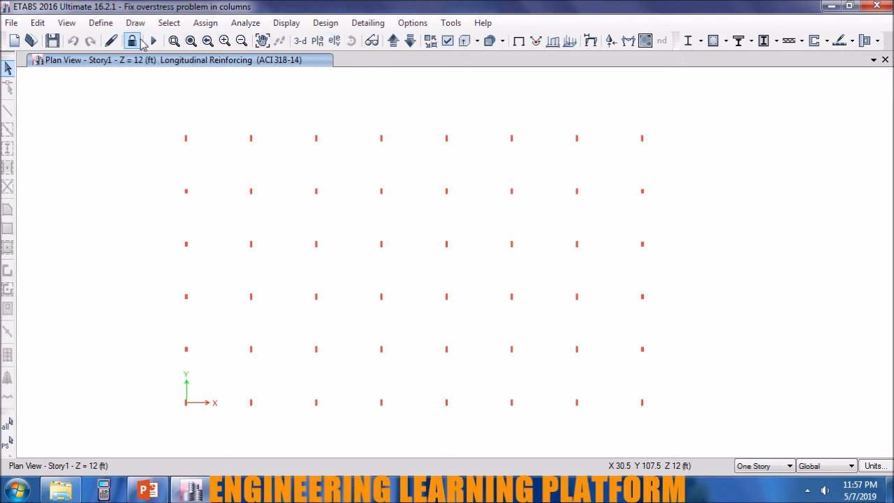
Review the design overwrites and summary report of an interior Story1 column, and the design information of another interior column.
{"action": "right_click", "coordinate": [318, 247]}
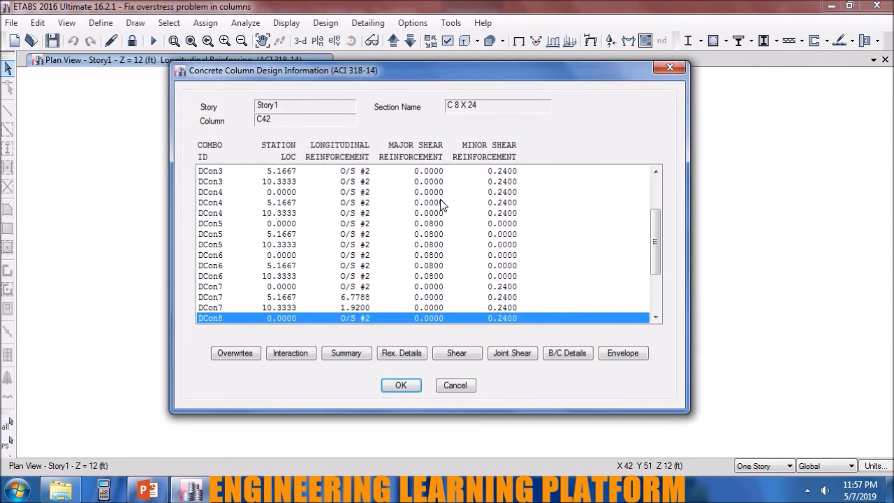
{"action": "left_click", "coordinate": [235, 353]}
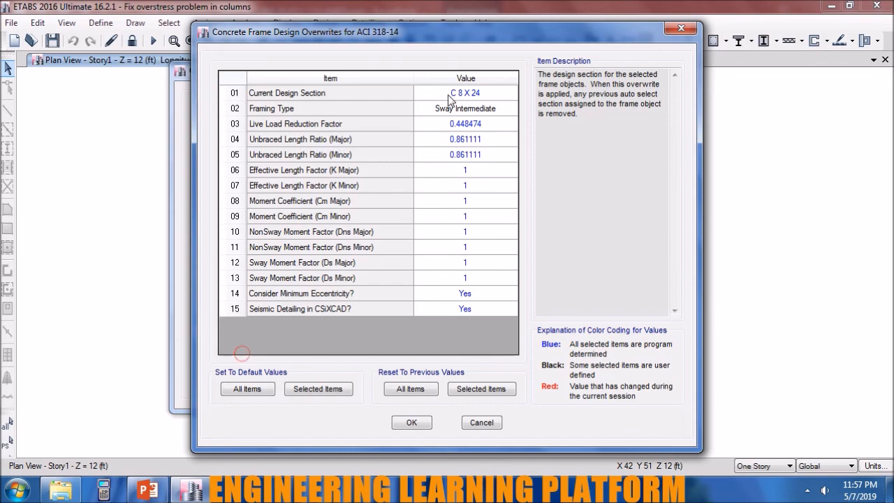
{"action": "left_click", "coordinate": [403, 422]}
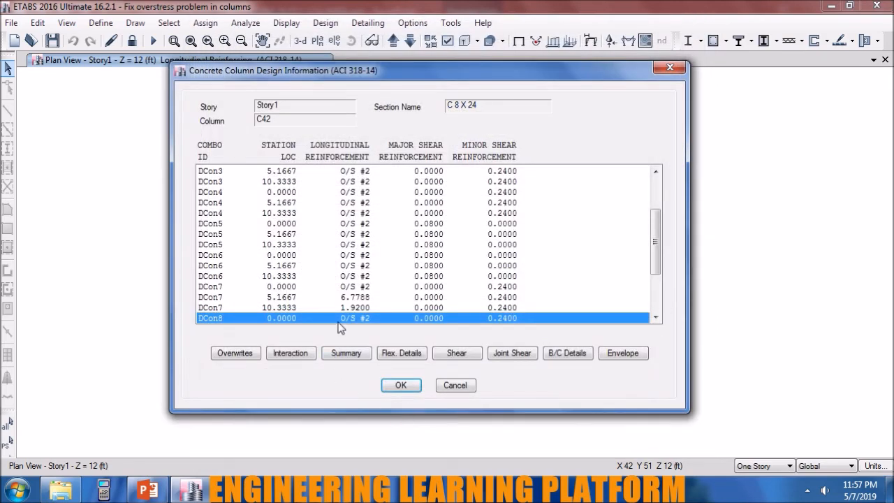
{"action": "left_click", "coordinate": [345, 353]}
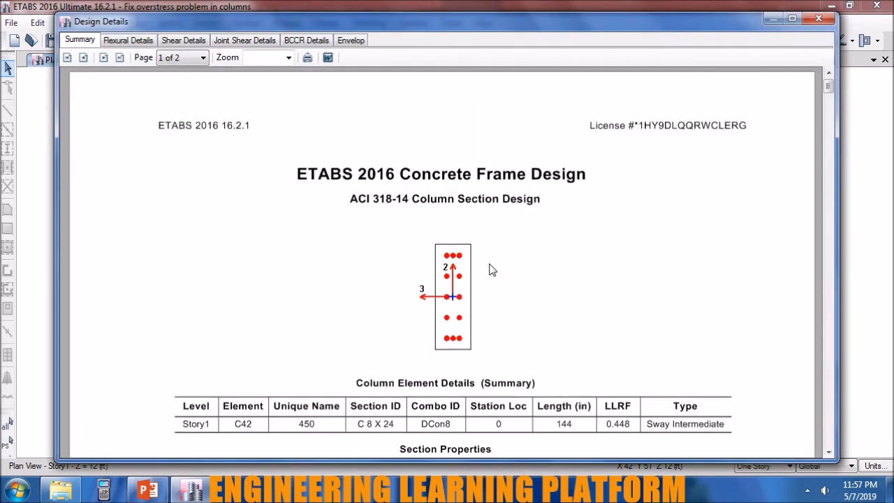
{"action": "scroll", "coordinate": [490, 269], "scroll_direction": "down", "scroll_amount": 3}
{"action": "scroll", "coordinate": [489, 270], "scroll_direction": "down", "scroll_amount": 15}
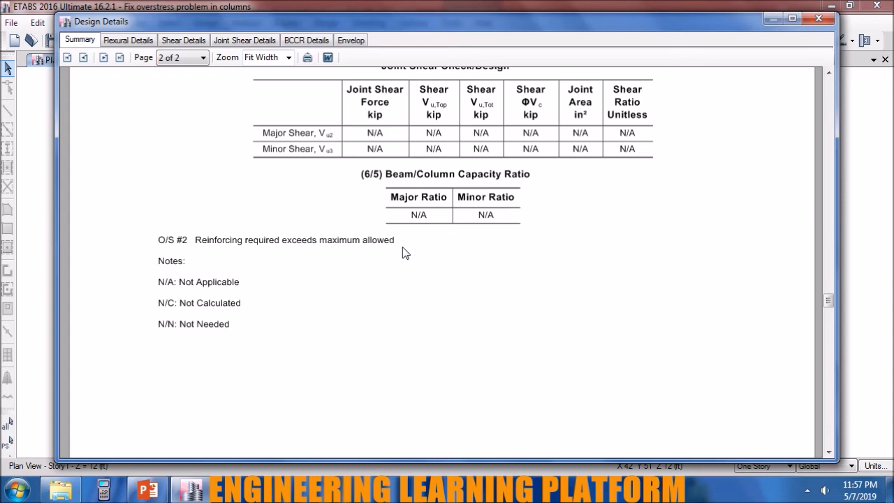
{"action": "left_click", "coordinate": [818, 18]}
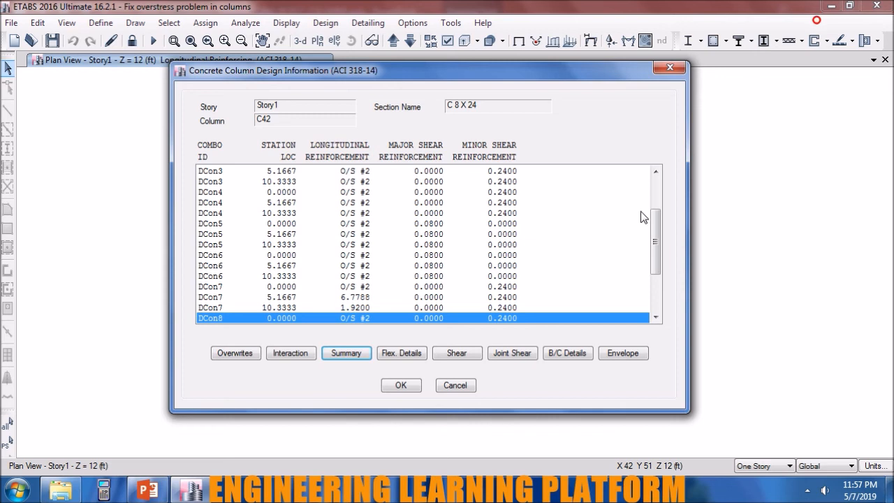
{"action": "left_click", "coordinate": [400, 386]}
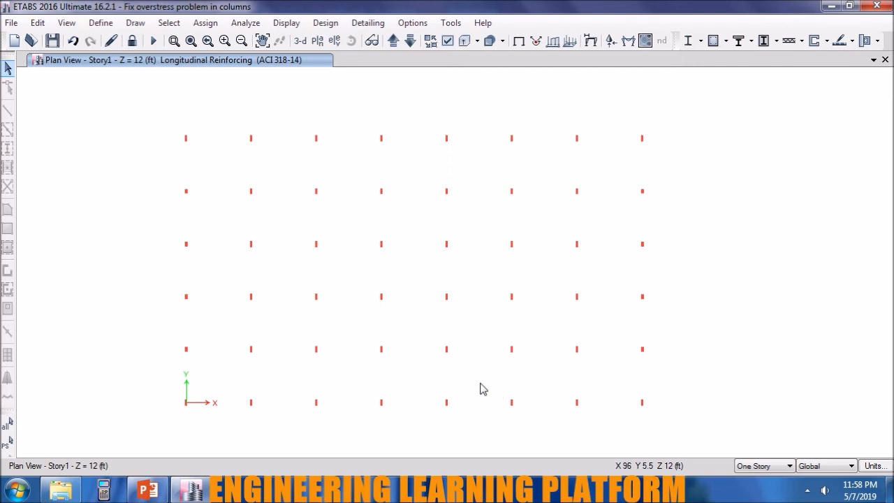
{"action": "right_click", "coordinate": [448, 352]}
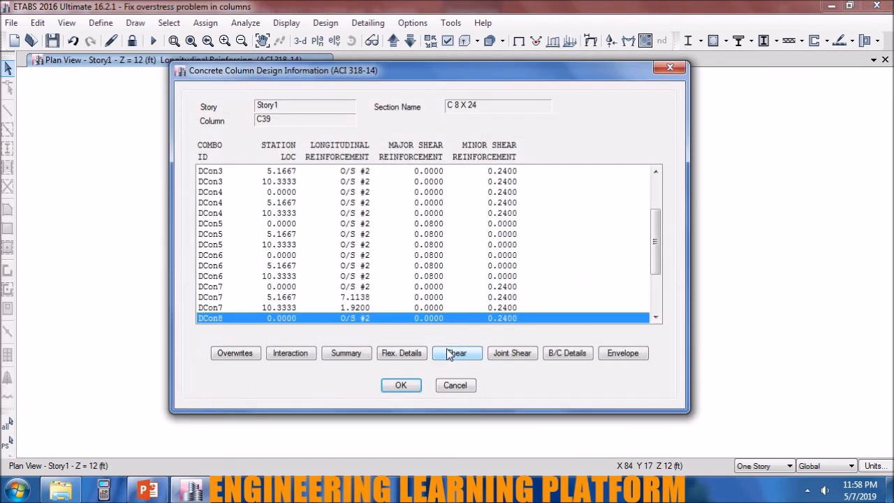
{"action": "key", "text": "Escape"}
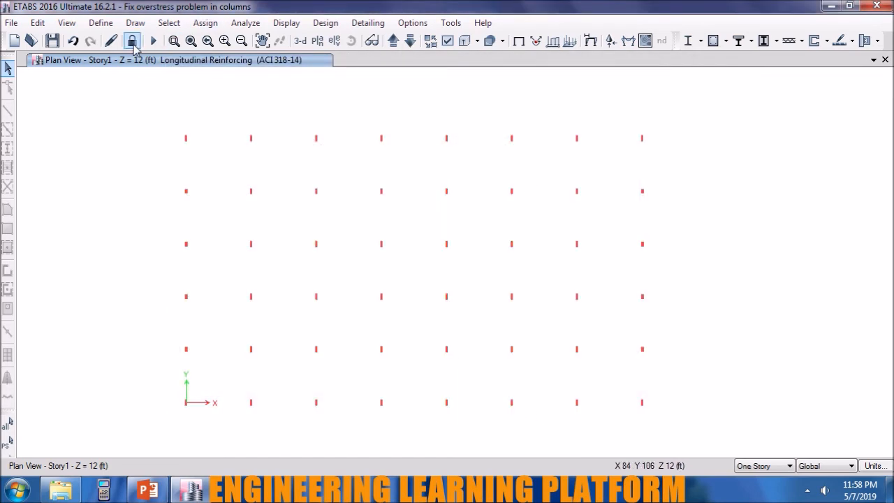
Unlock the model, select all Story1 columns and assign them the frame section C 12 X 21.
{"action": "left_click", "coordinate": [132, 41]}
{"action": "left_click", "coordinate": [451, 297]}
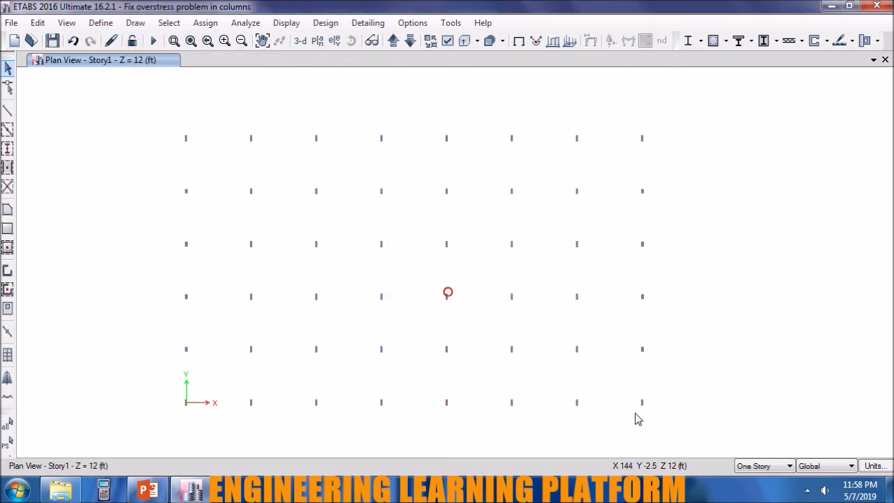
{"action": "left_click_drag", "start_coordinate": [664, 415], "coordinate": [118, 93]}
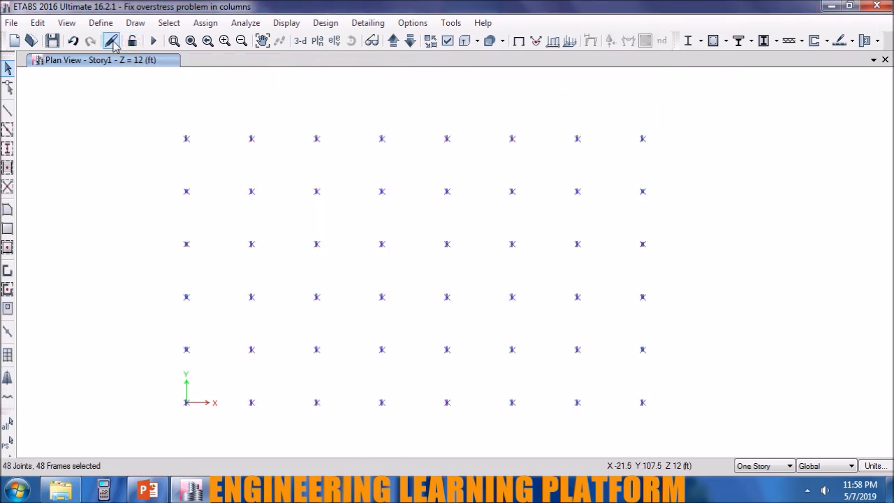
{"action": "left_click", "coordinate": [206, 23]}
{"action": "mouse_move", "coordinate": [209, 59]}
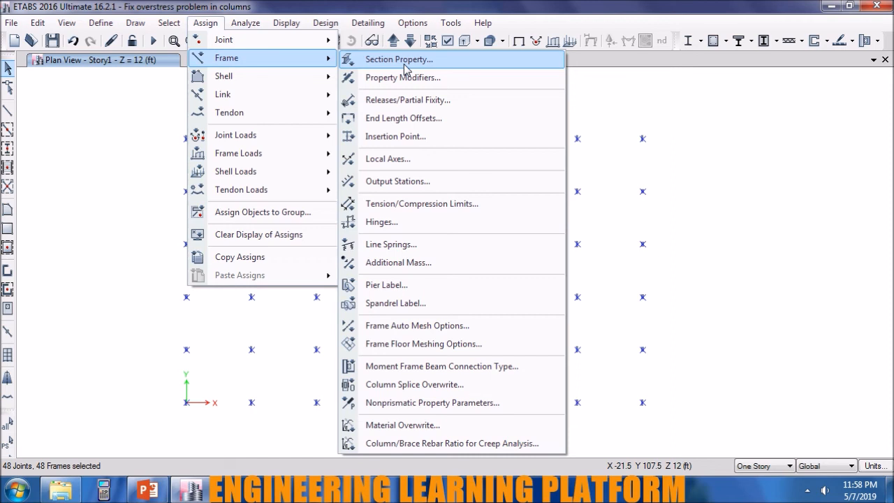
{"action": "left_click", "coordinate": [404, 60]}
{"action": "left_click", "coordinate": [395, 355]}
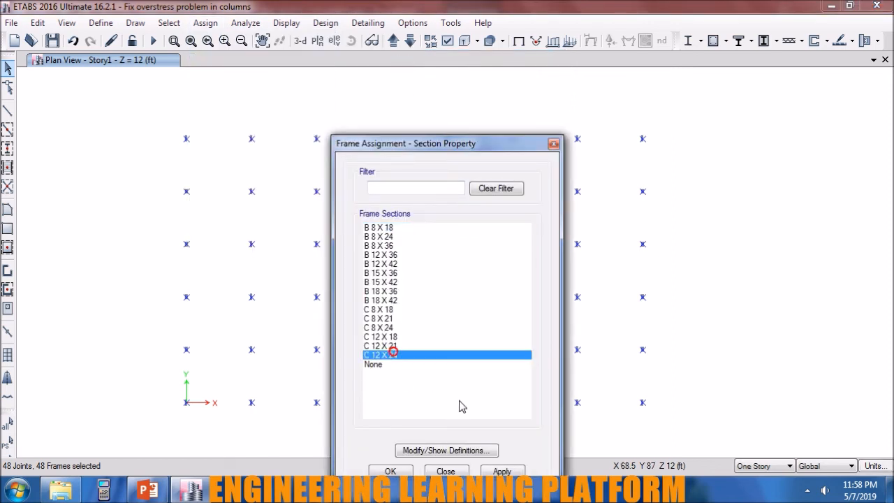
{"action": "left_click", "coordinate": [391, 347]}
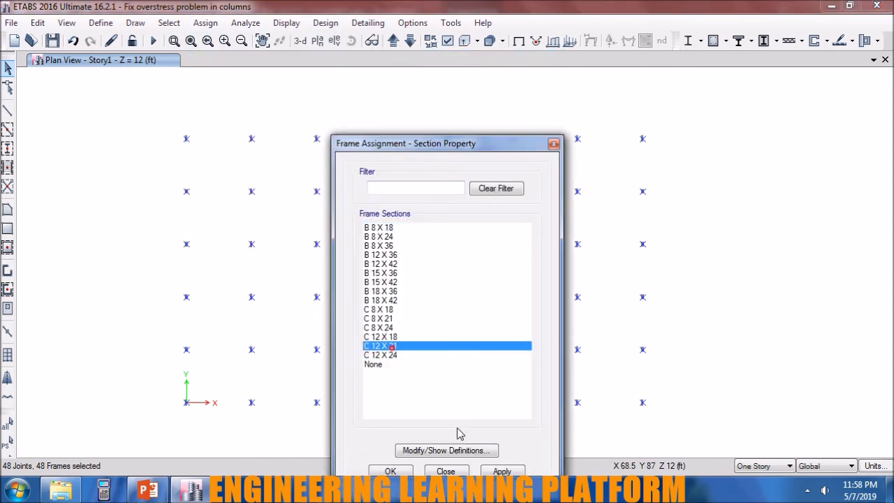
{"action": "left_click", "coordinate": [499, 471]}
{"action": "left_click", "coordinate": [398, 473]}
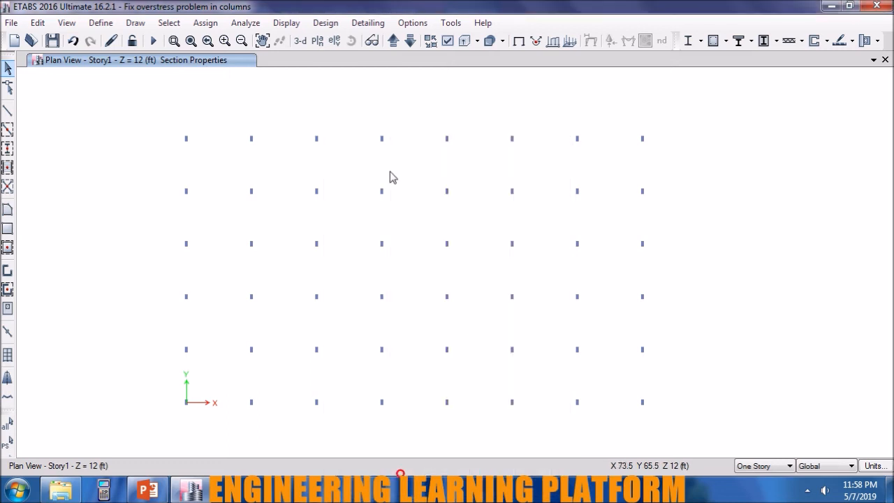
Rerun the analysis and the concrete frame design check for the enlarged Story1 columns.
{"action": "left_click", "coordinate": [151, 43]}
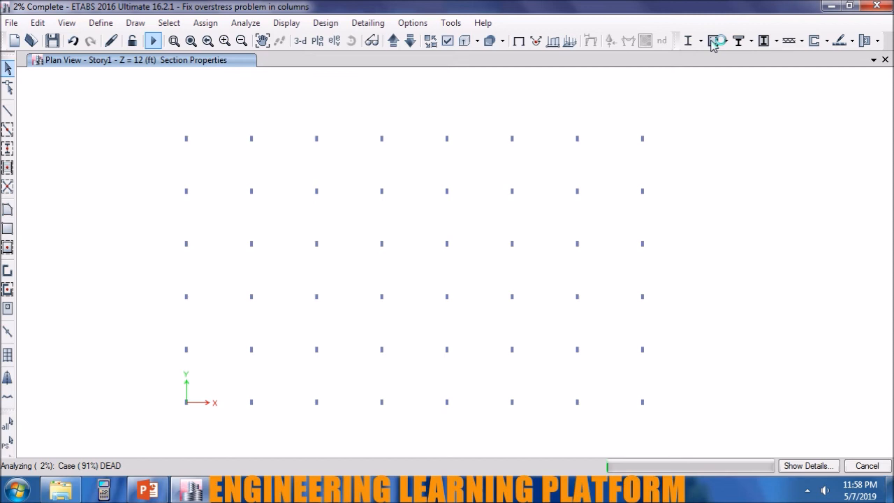
{"action": "left_click", "coordinate": [806, 489]}
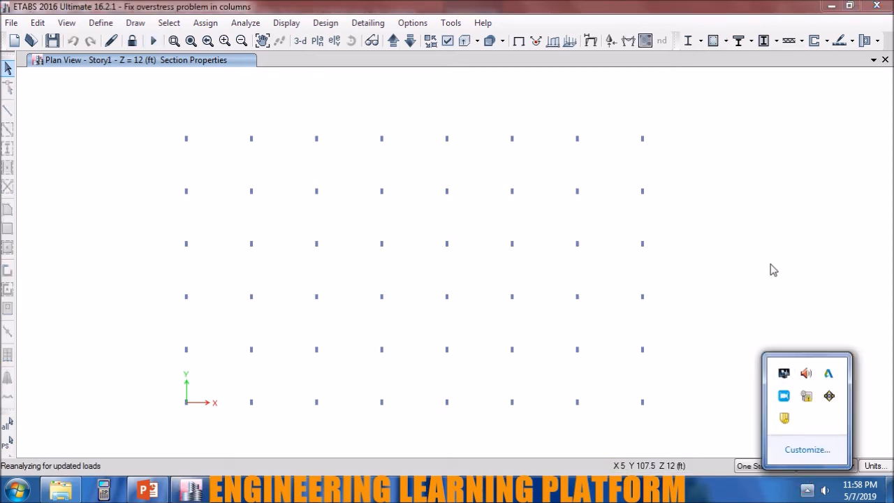
{"action": "left_click", "coordinate": [718, 109]}
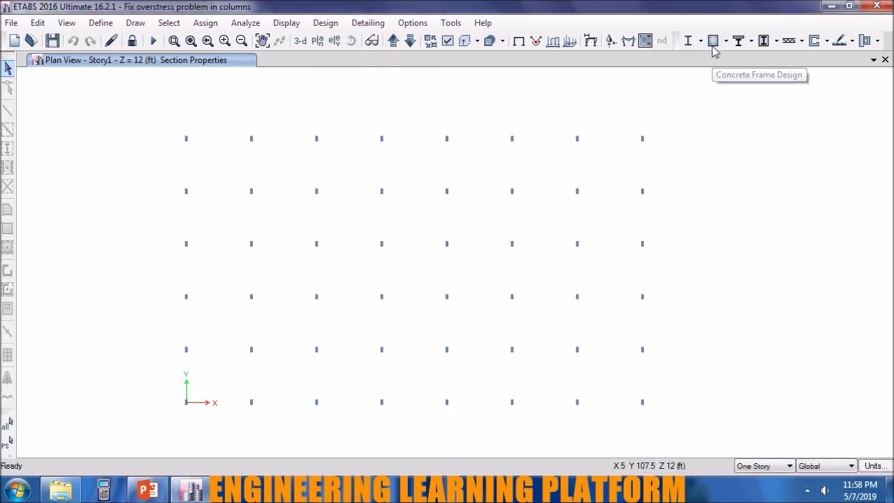
{"action": "left_click", "coordinate": [713, 40]}
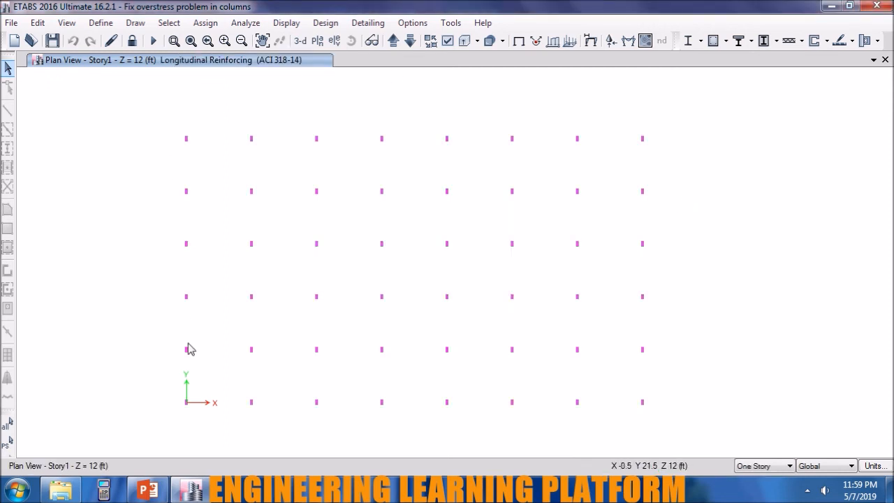
{"action": "scroll", "coordinate": [174, 417], "scroll_direction": "up", "scroll_amount": 5}
{"action": "scroll", "coordinate": [227, 407], "scroll_direction": "down", "scroll_amount": 5}
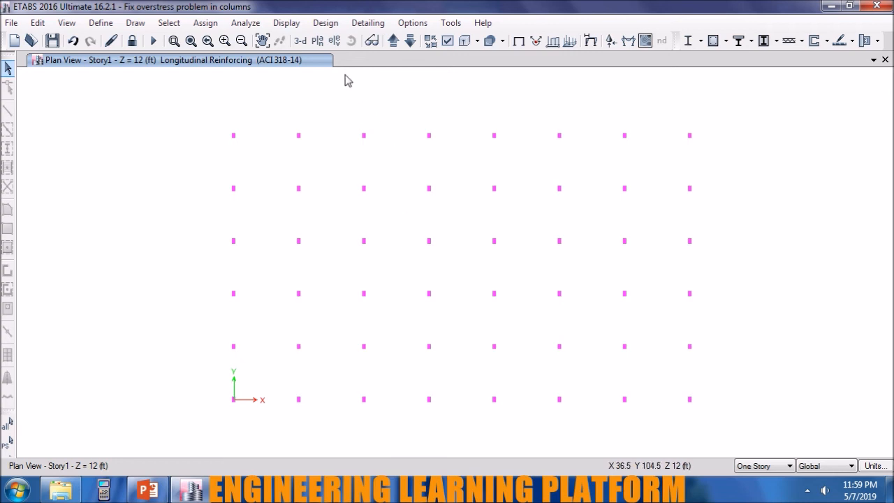
Switch to the 3-D view and display the Rebar Percentage design output on the columns.
{"action": "left_click", "coordinate": [300, 41]}
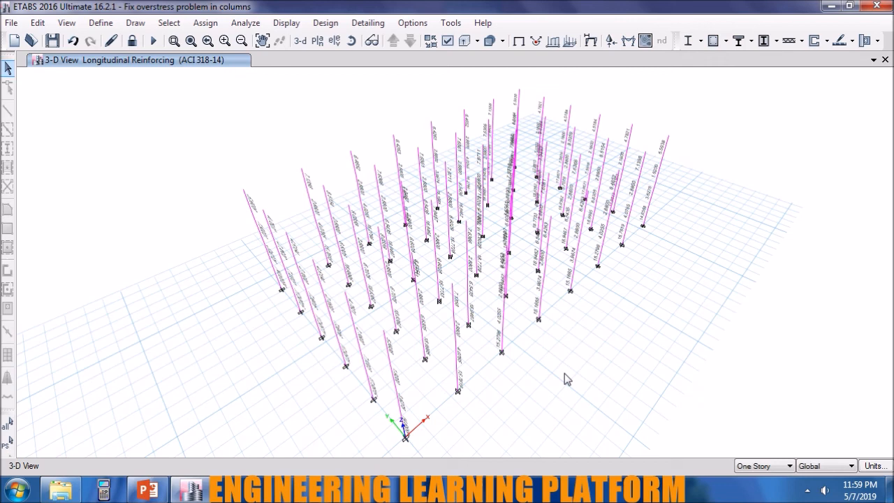
{"action": "left_click", "coordinate": [726, 41]}
{"action": "left_click", "coordinate": [770, 220]}
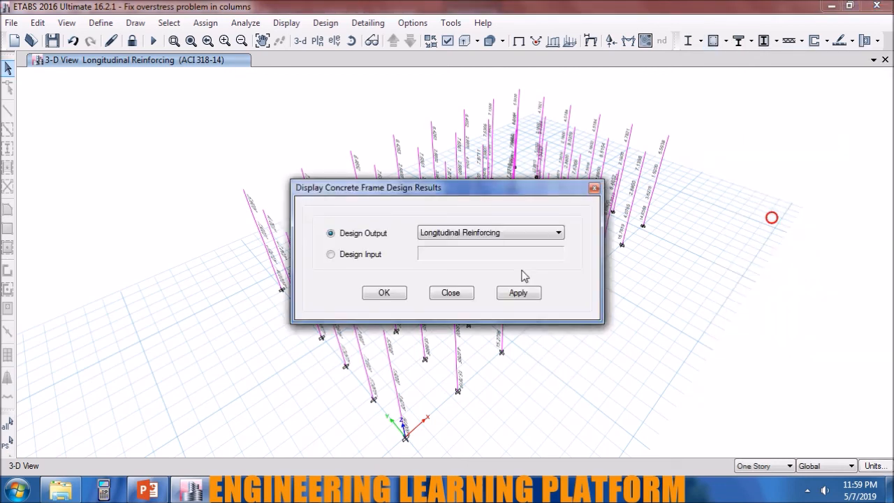
{"action": "left_click", "coordinate": [523, 232]}
{"action": "left_click", "coordinate": [499, 254]}
{"action": "left_click", "coordinate": [518, 293]}
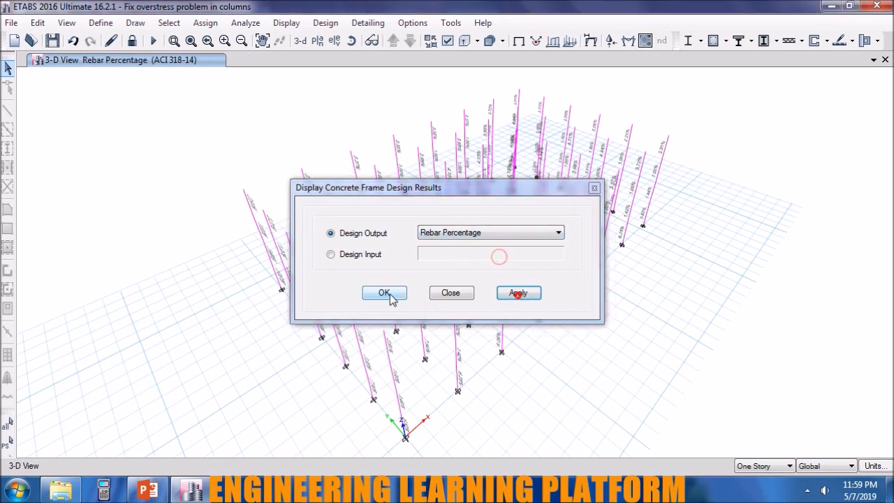
{"action": "left_click", "coordinate": [386, 293]}
Select the upper-story columns in the 3-D view and hide them from display.
{"action": "scroll", "coordinate": [492, 395], "scroll_direction": "up", "scroll_amount": 5}
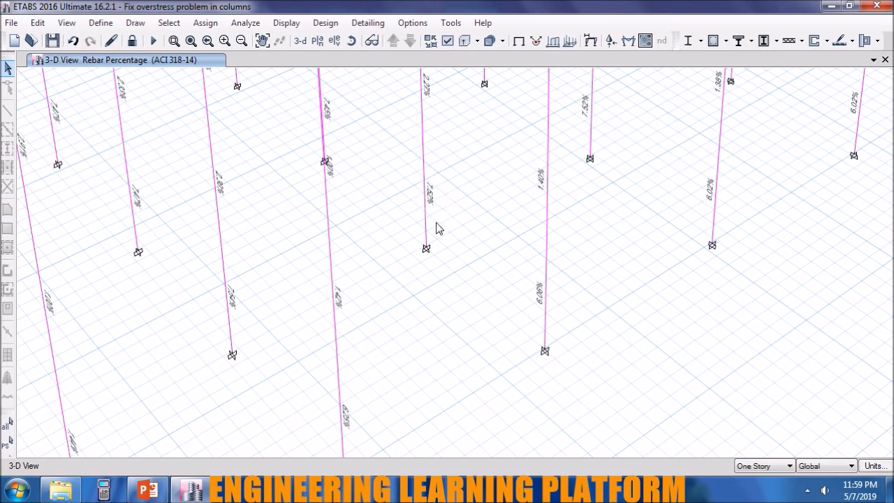
{"action": "scroll", "coordinate": [436, 228], "scroll_direction": "down", "scroll_amount": 3}
{"action": "middle_click_drag", "start_coordinate": [665, 279], "coordinate": [598, 391], "text": "shift"}
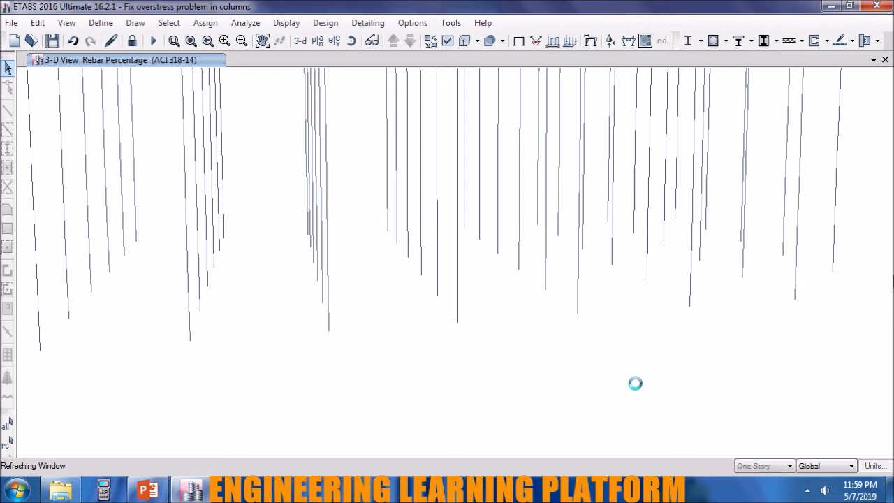
{"action": "scroll", "coordinate": [698, 364], "scroll_direction": "down", "scroll_amount": 3}
{"action": "middle_click_drag", "start_coordinate": [821, 346], "coordinate": [804, 347], "text": "shift"}
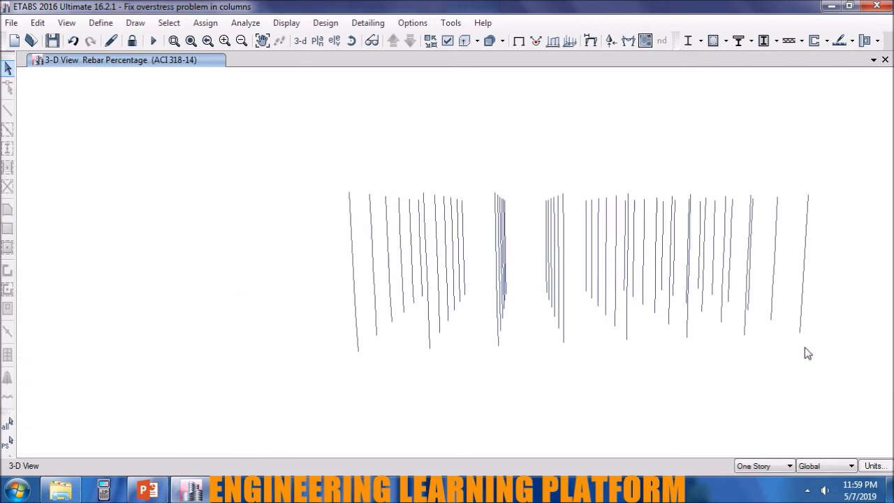
{"action": "left_click_drag", "start_coordinate": [834, 276], "coordinate": [325, 163]}
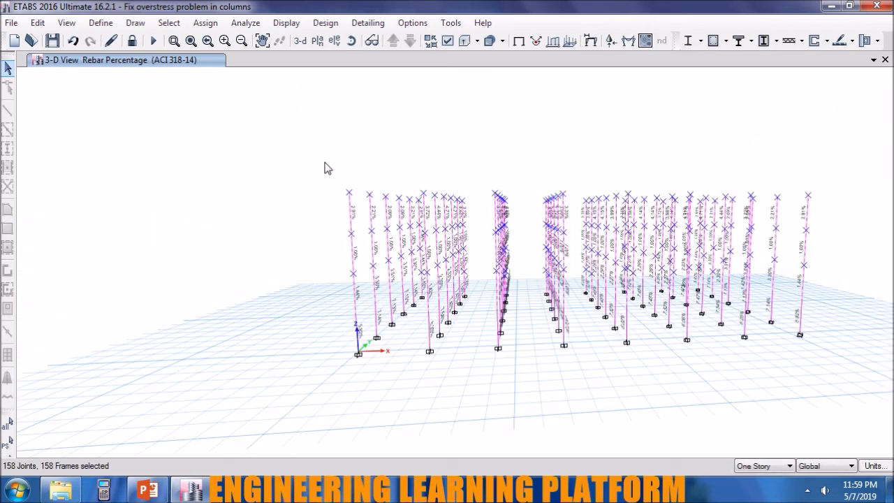
{"action": "right_click", "coordinate": [261, 229]}
{"action": "left_click", "coordinate": [323, 337]}
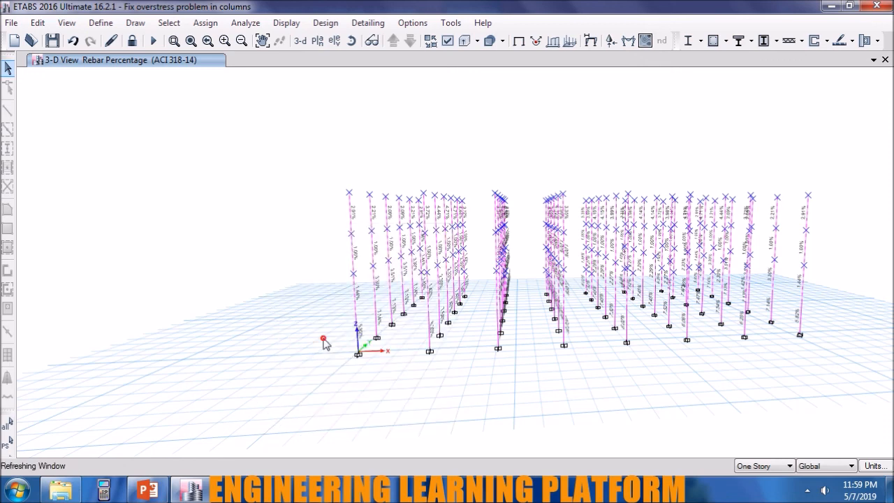
Examine the rebar percentages of the Story1 columns from several angles in the 3-D view.
{"action": "middle_click_drag", "start_coordinate": [657, 385], "coordinate": [544, 403], "text": "shift"}
{"action": "scroll", "coordinate": [544, 403], "scroll_direction": "up", "scroll_amount": 3}
{"action": "middle_click_drag", "start_coordinate": [471, 432], "coordinate": [469, 294], "text": "shift"}
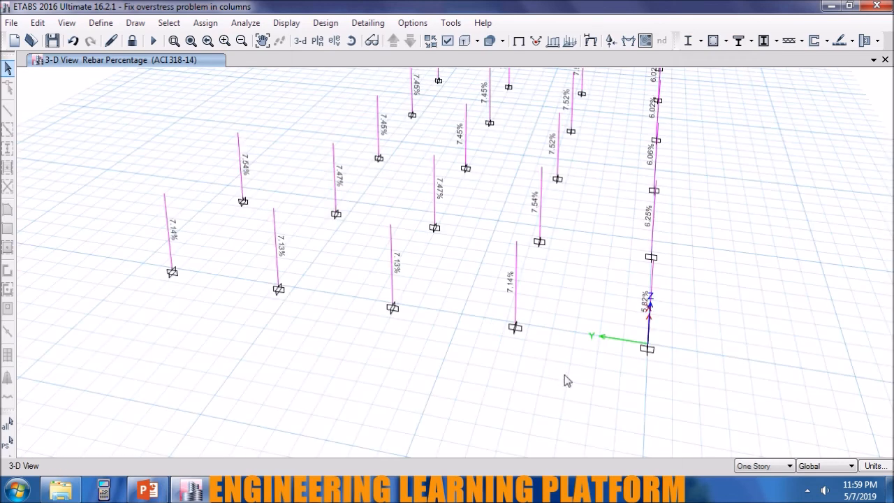
{"action": "middle_click_drag", "start_coordinate": [471, 362], "coordinate": [447, 377], "text": "shift"}
{"action": "middle_click_drag", "start_coordinate": [494, 358], "coordinate": [459, 409], "text": "shift"}
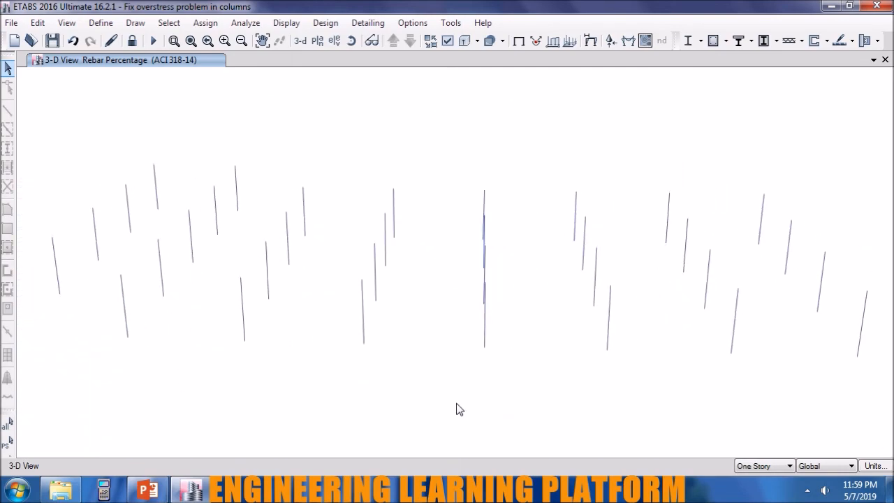
{"action": "middle_click_drag", "start_coordinate": [399, 319], "coordinate": [322, 334], "text": "shift"}
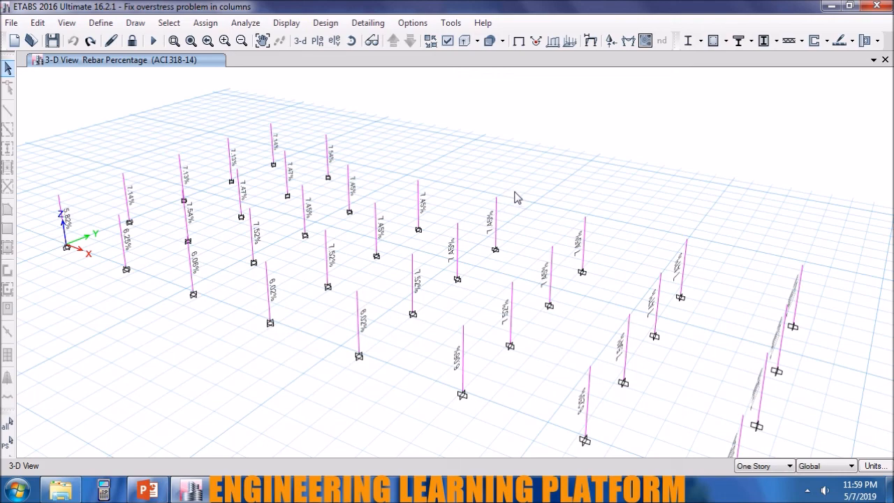
{"action": "middle_click_drag", "start_coordinate": [553, 330], "coordinate": [533, 364], "text": "shift"}
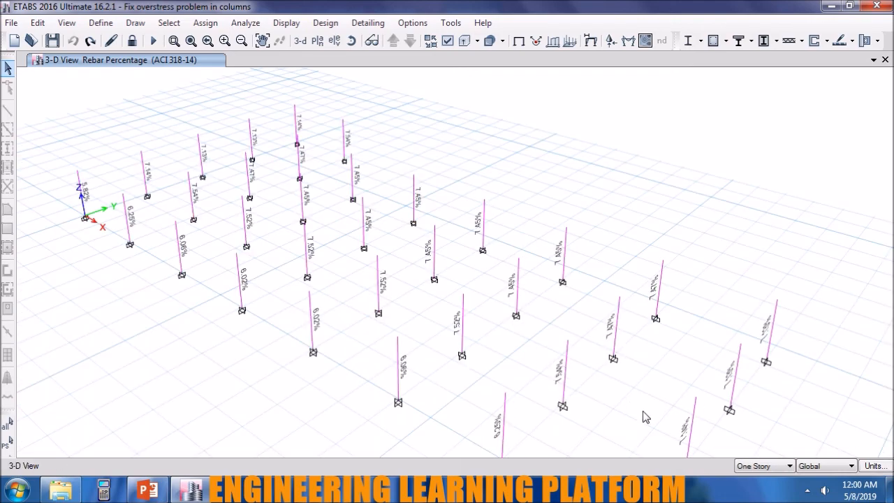
{"action": "middle_click_drag", "start_coordinate": [658, 398], "coordinate": [705, 388], "text": "shift"}
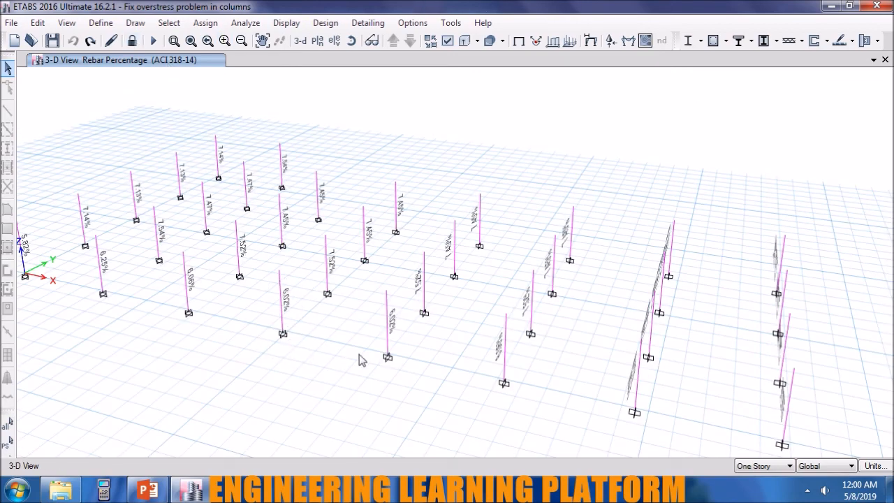
{"action": "middle_click_drag", "start_coordinate": [401, 410], "coordinate": [439, 378], "text": "shift"}
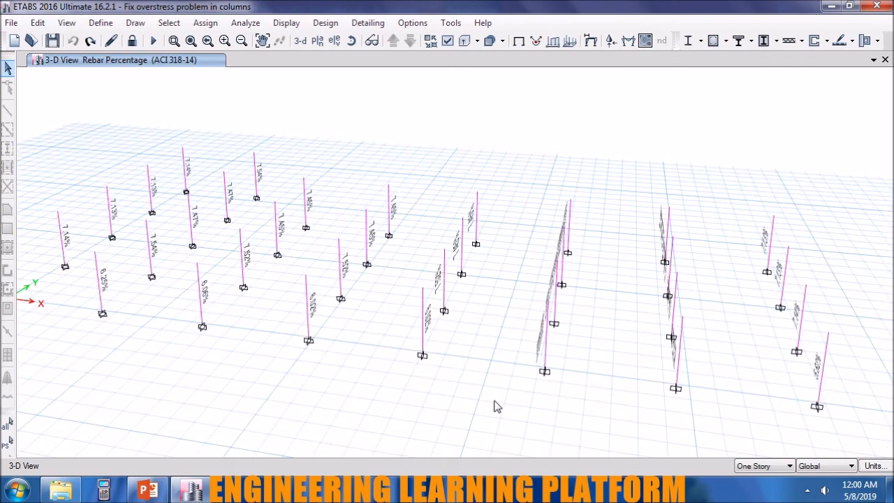
Review the concrete design summary of Story1 column C7 under combo DCon3, including its axial, biaxial moment and shear design, and close the design details.
{"action": "right_click", "coordinate": [309, 312]}
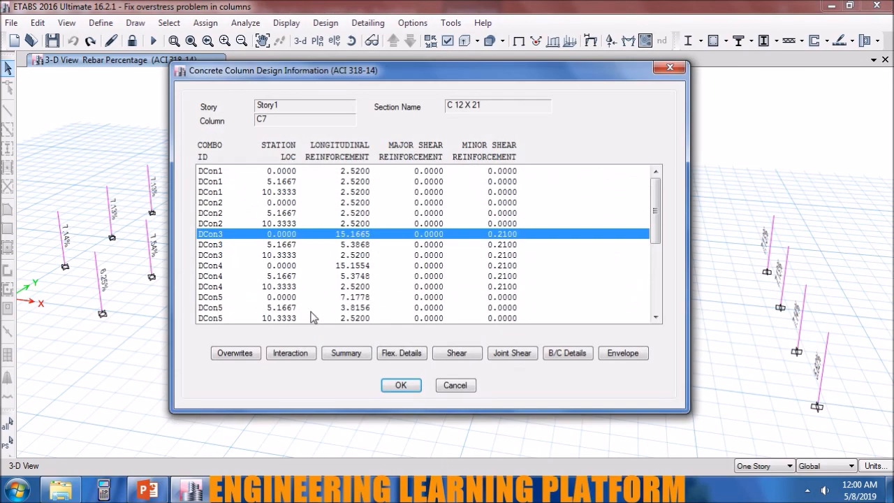
{"action": "left_click", "coordinate": [333, 355]}
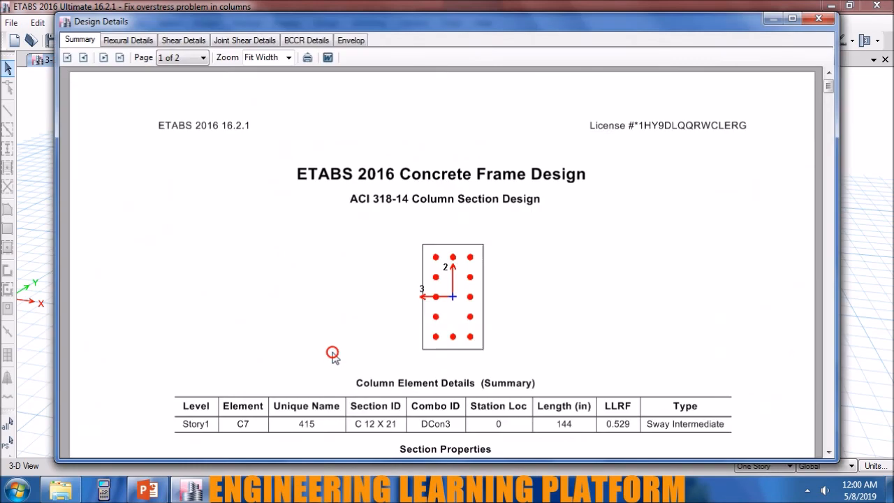
{"action": "scroll", "coordinate": [333, 358], "scroll_direction": "down", "scroll_amount": 3}
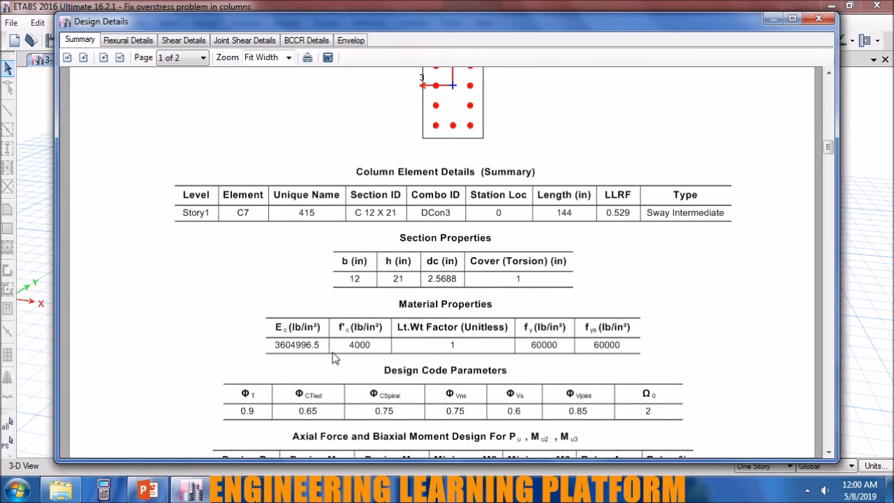
{"action": "scroll", "coordinate": [332, 358], "scroll_direction": "down", "scroll_amount": 4}
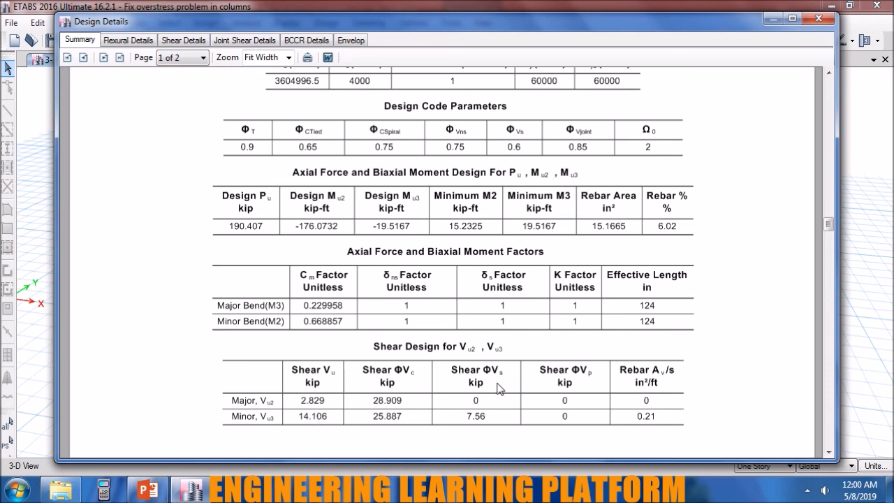
{"action": "left_click", "coordinate": [818, 18]}
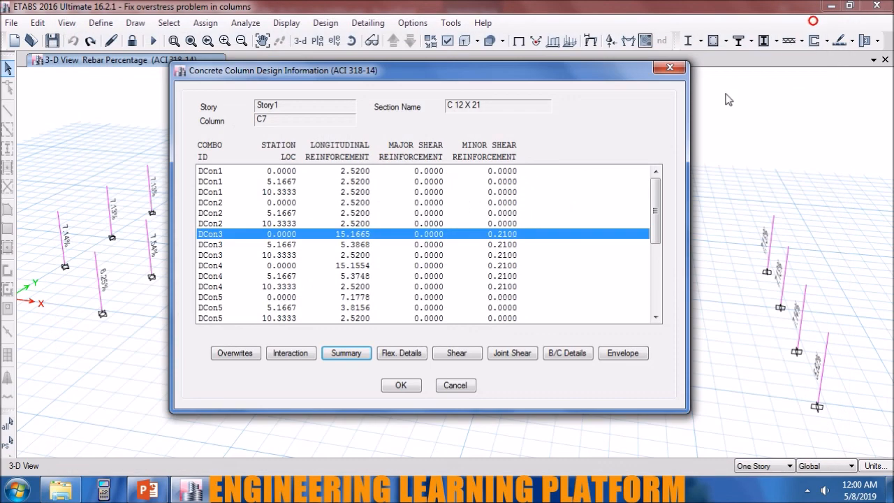
{"action": "left_click", "coordinate": [671, 68]}
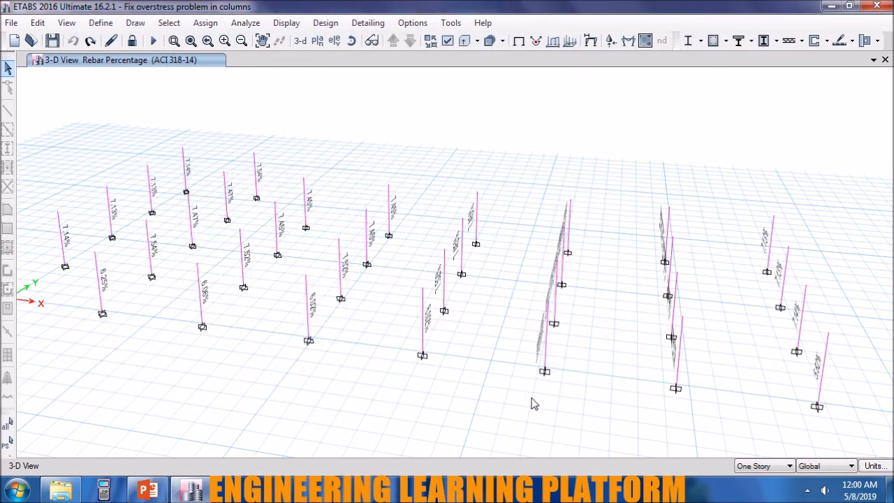
{"action": "middle_click_drag", "start_coordinate": [587, 406], "coordinate": [626, 403]}
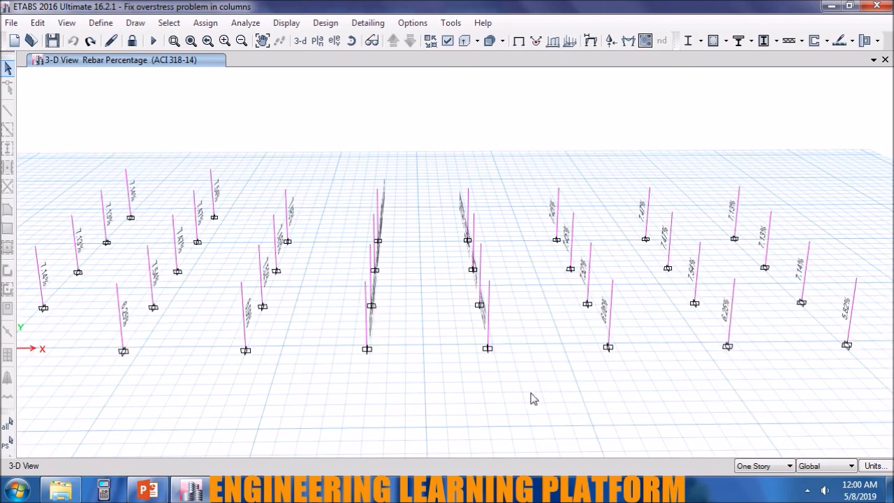
{"action": "mouse_move", "coordinate": [539, 399]}
{"action": "middle_mouse_down"}
{"action": "mouse_move", "coordinate": [549, 397]}
{"action": "mouse_move", "coordinate": [540, 387]}
{"action": "middle_mouse_up"}
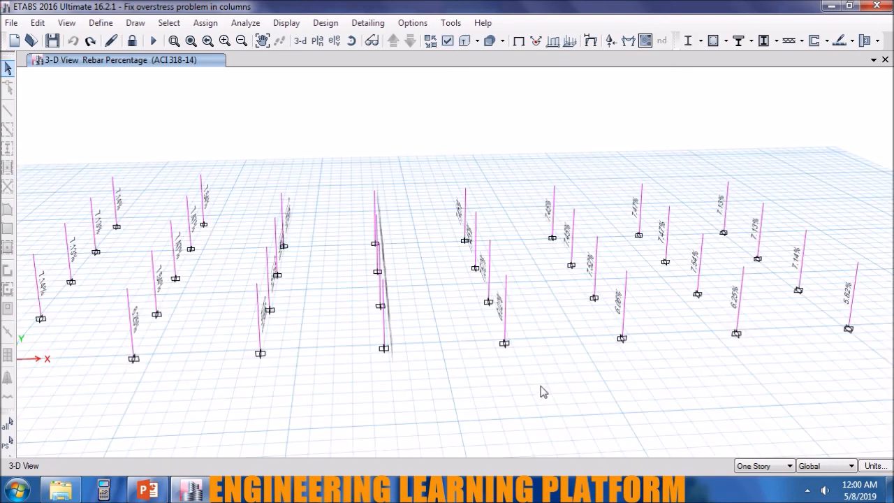